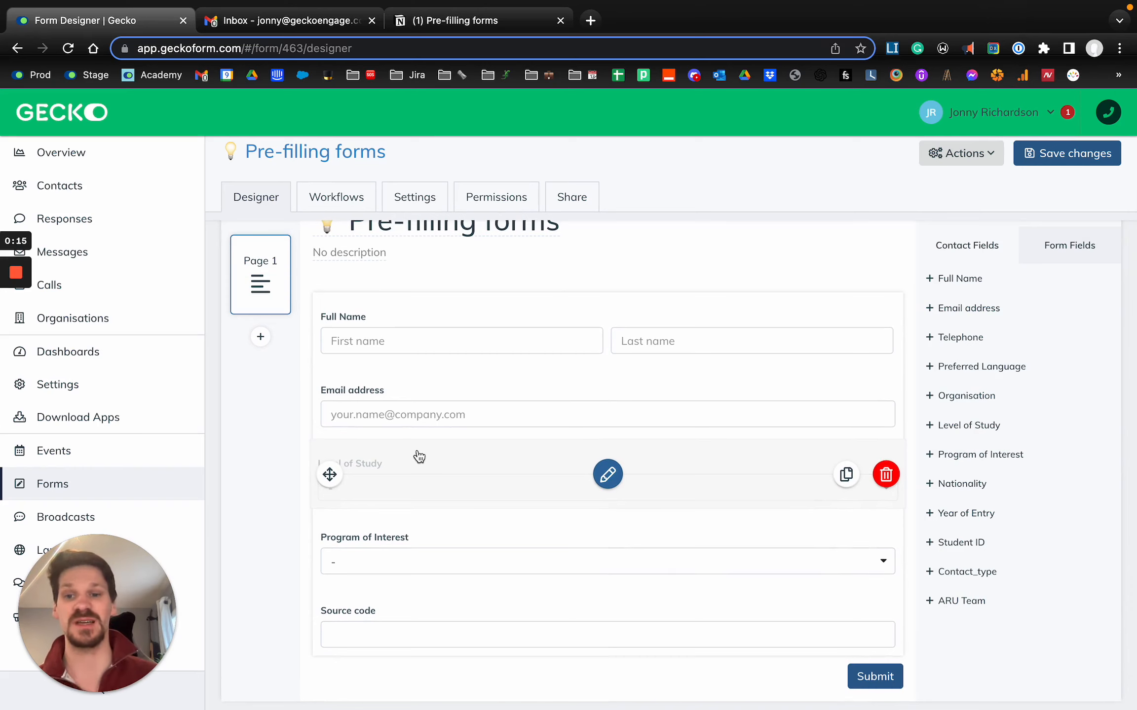
- Switch to the Pre-filling forms page in Notion and delete the stray 3 above the numbered list
{"action": "scroll", "coordinate": [418, 456], "scroll_direction": "up", "scroll_amount": 1}
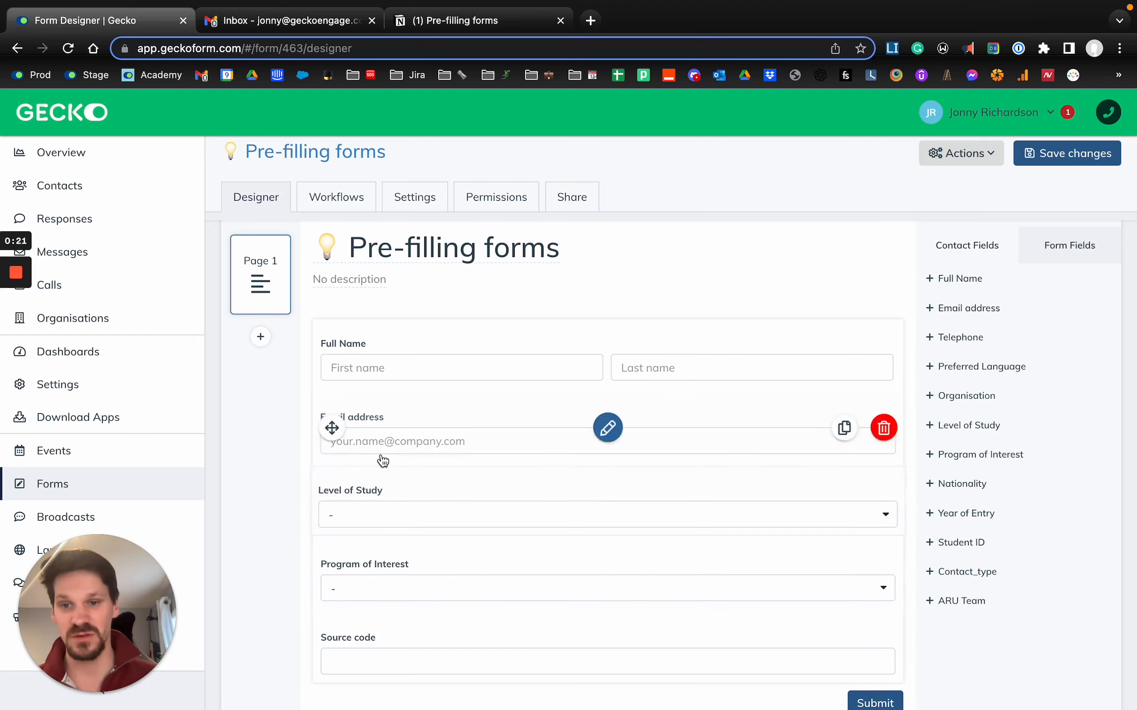
{"action": "scroll", "coordinate": [460, 330], "scroll_direction": "up", "scroll_amount": 2}
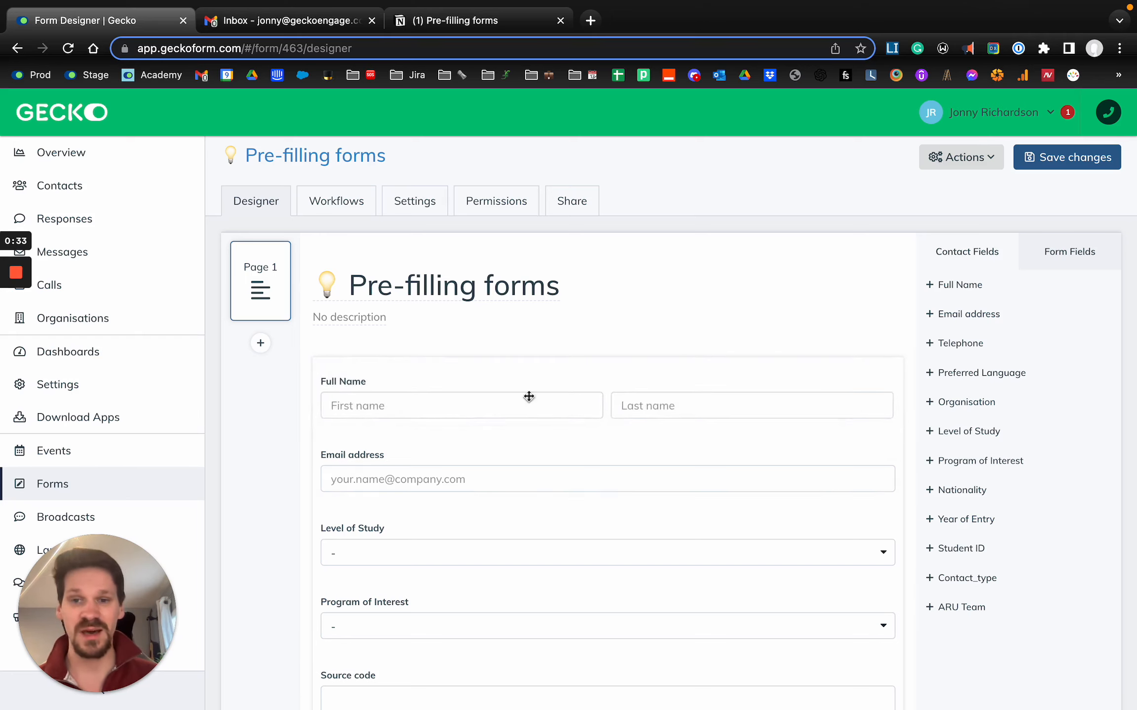
{"action": "left_click", "coordinate": [419, 23]}
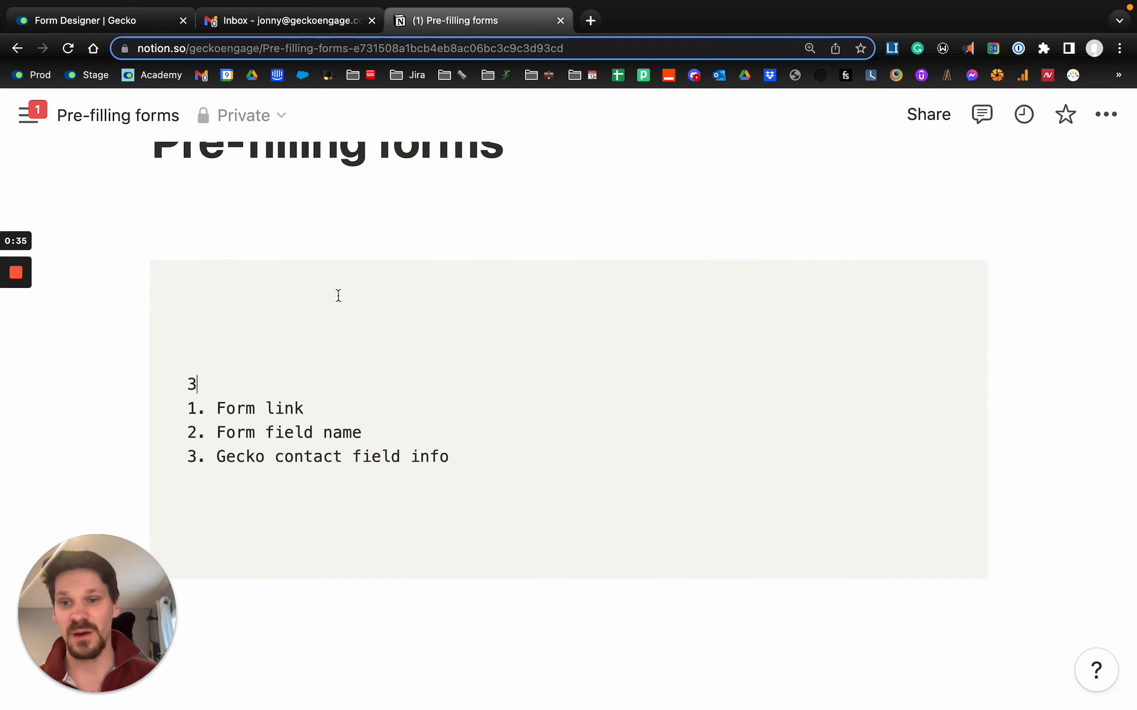
{"action": "key", "text": "BackSpace"}
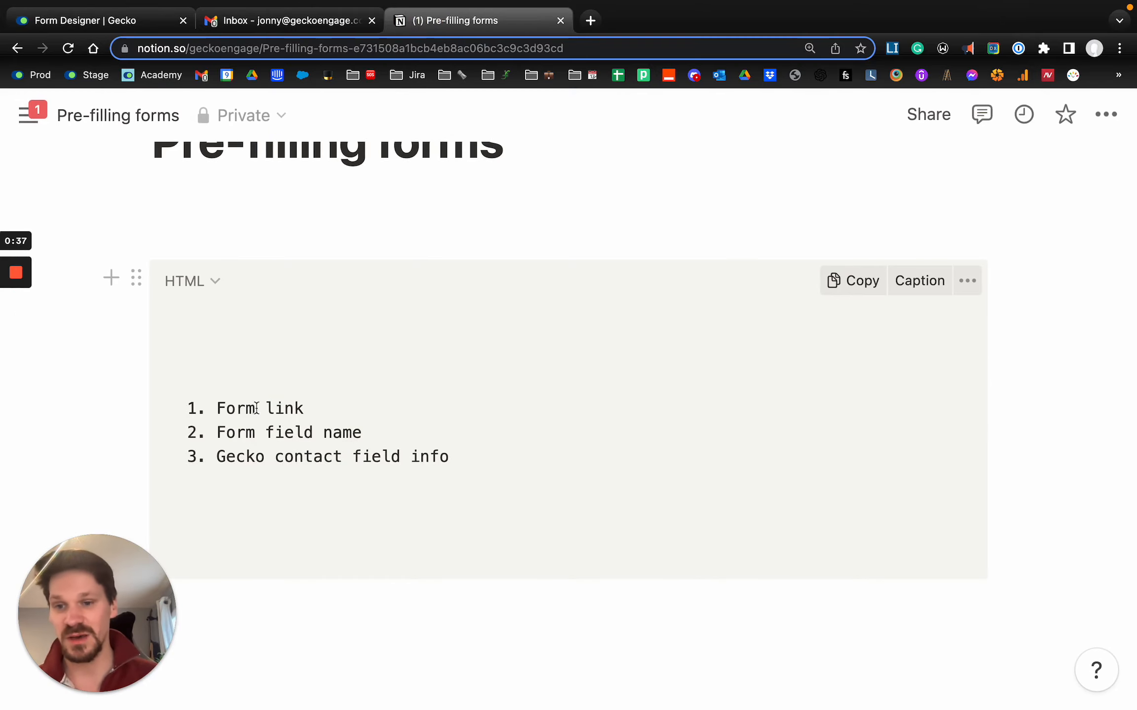
{"action": "left_click_drag", "start_coordinate": [310, 406], "coordinate": [199, 408]}
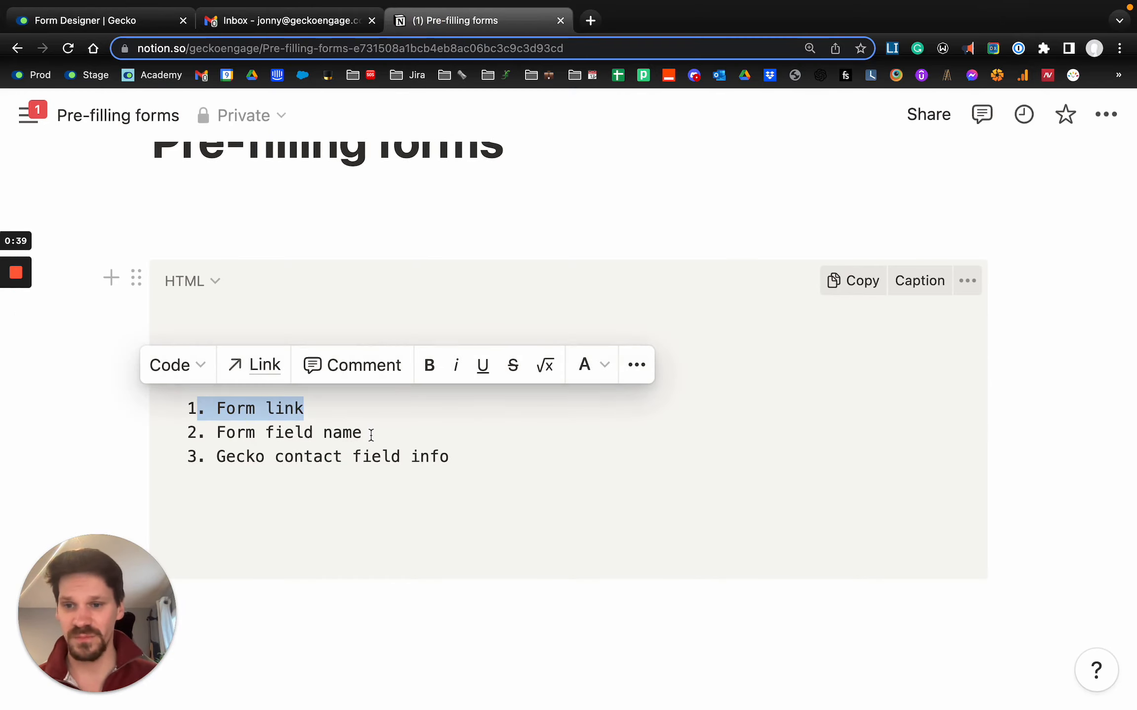
{"action": "left_click_drag", "start_coordinate": [371, 435], "coordinate": [173, 433]}
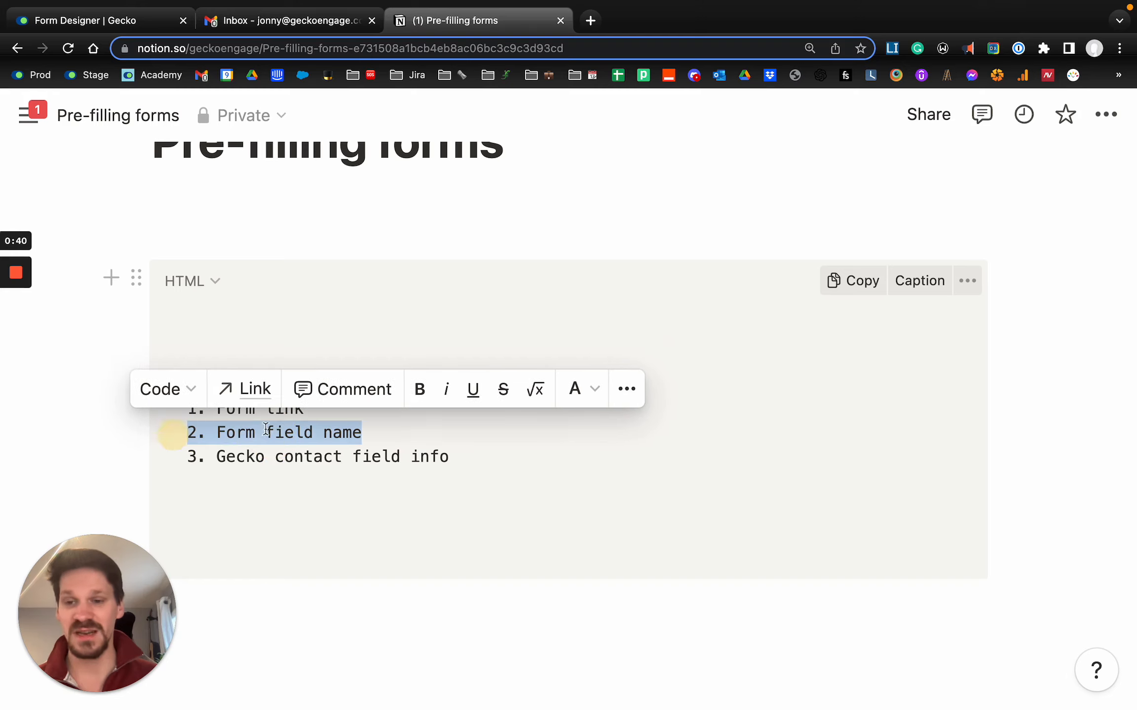
{"action": "left_click", "coordinate": [299, 430]}
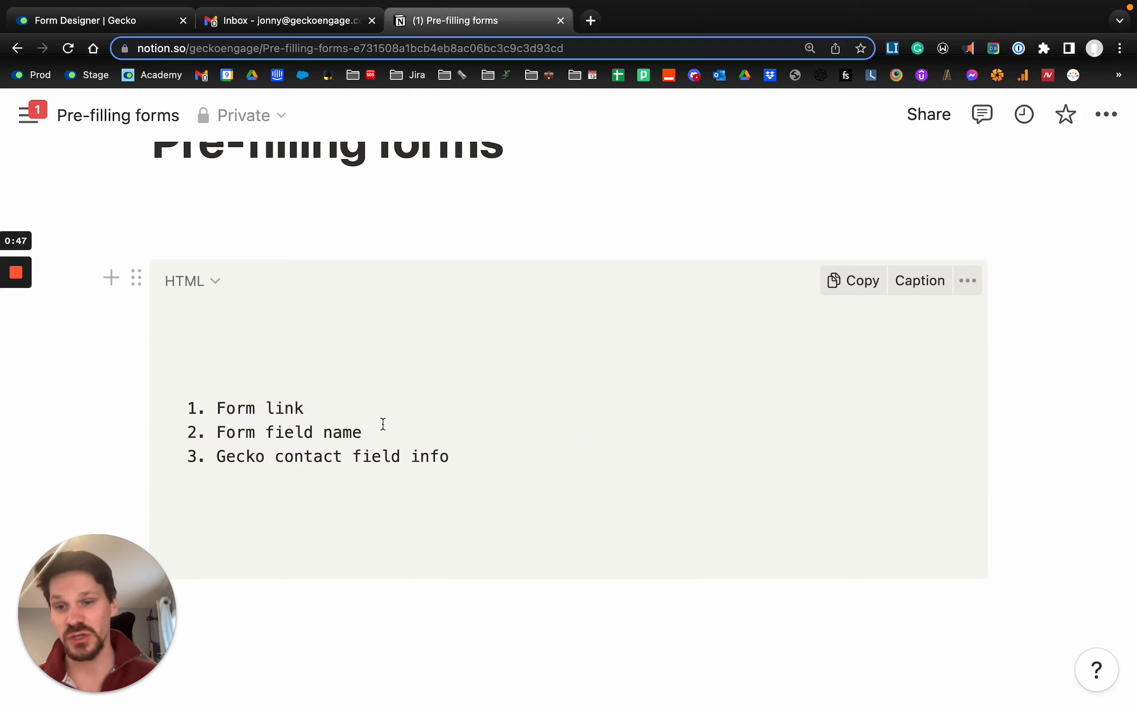
{"action": "left_click_drag", "start_coordinate": [382, 424], "coordinate": [216, 432]}
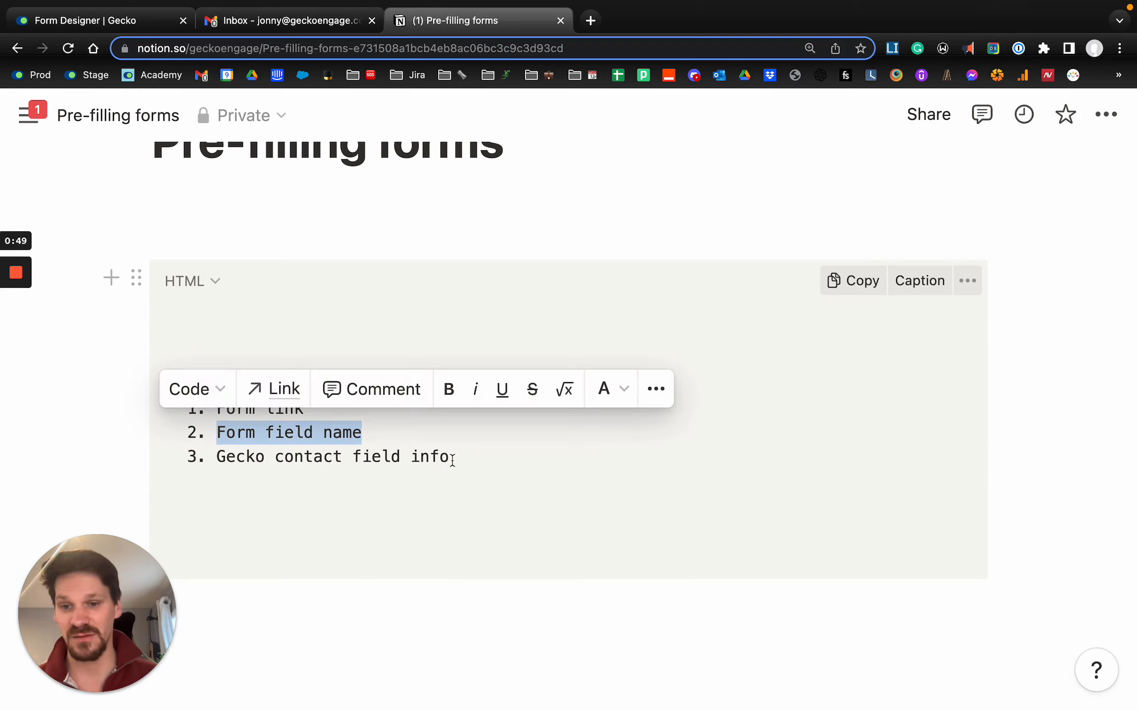
- Copy the webform link of the Pre-filling forms form in Gecko and paste it two lines below the list in the Notion notes
{"action": "left_click", "coordinate": [451, 460]}
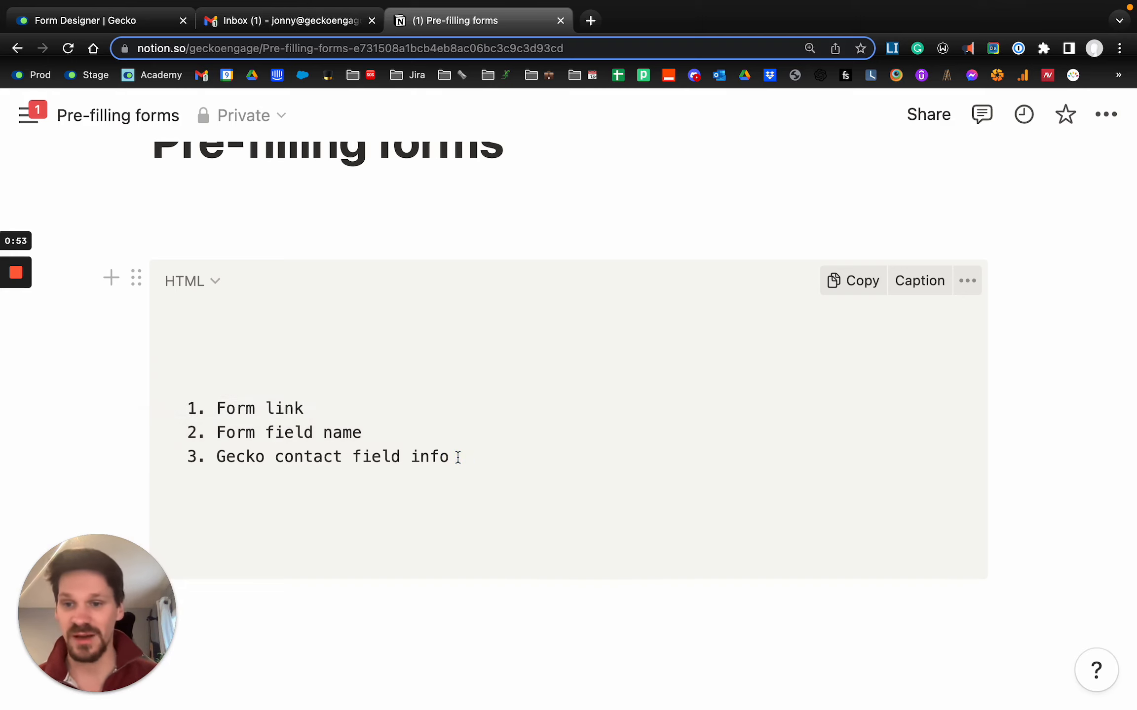
{"action": "key", "text": "Return"}
{"action": "key", "text": "Return"}
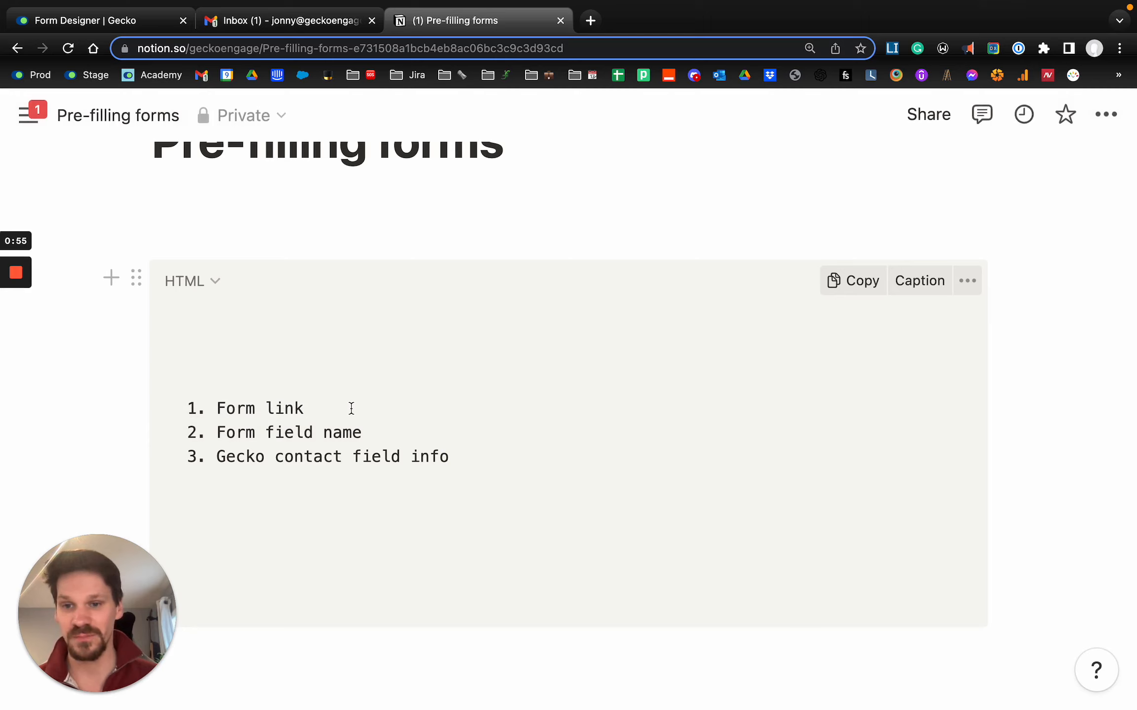
{"action": "left_click", "coordinate": [77, 22]}
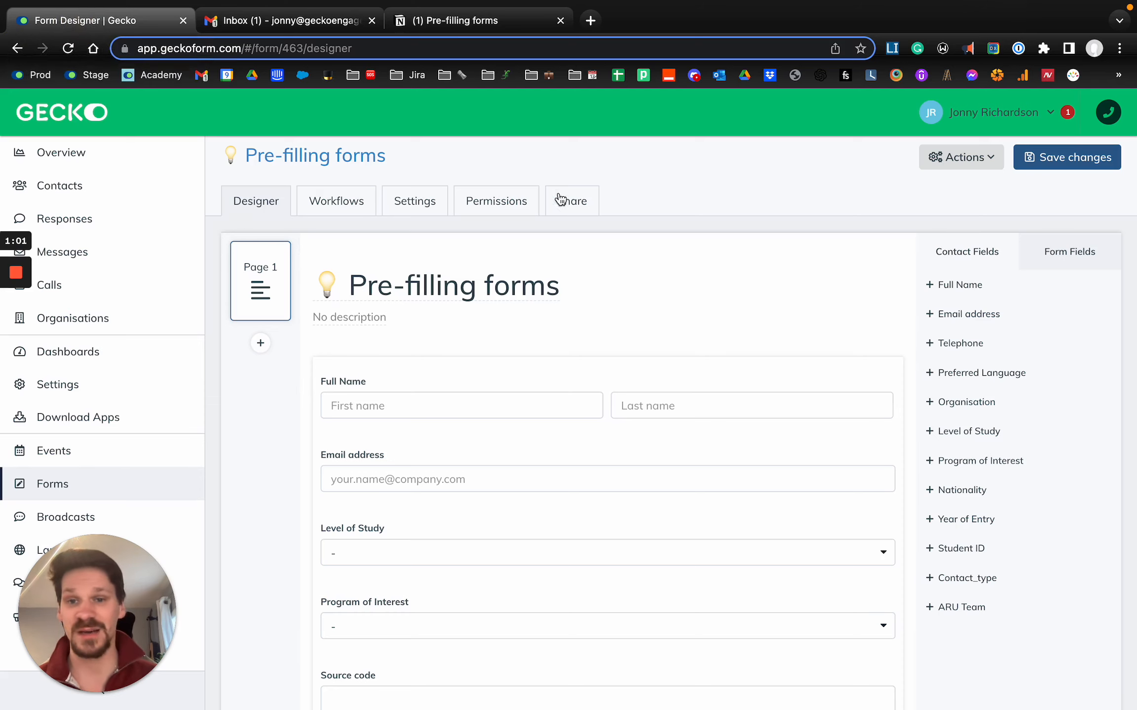
{"action": "left_click", "coordinate": [582, 211]}
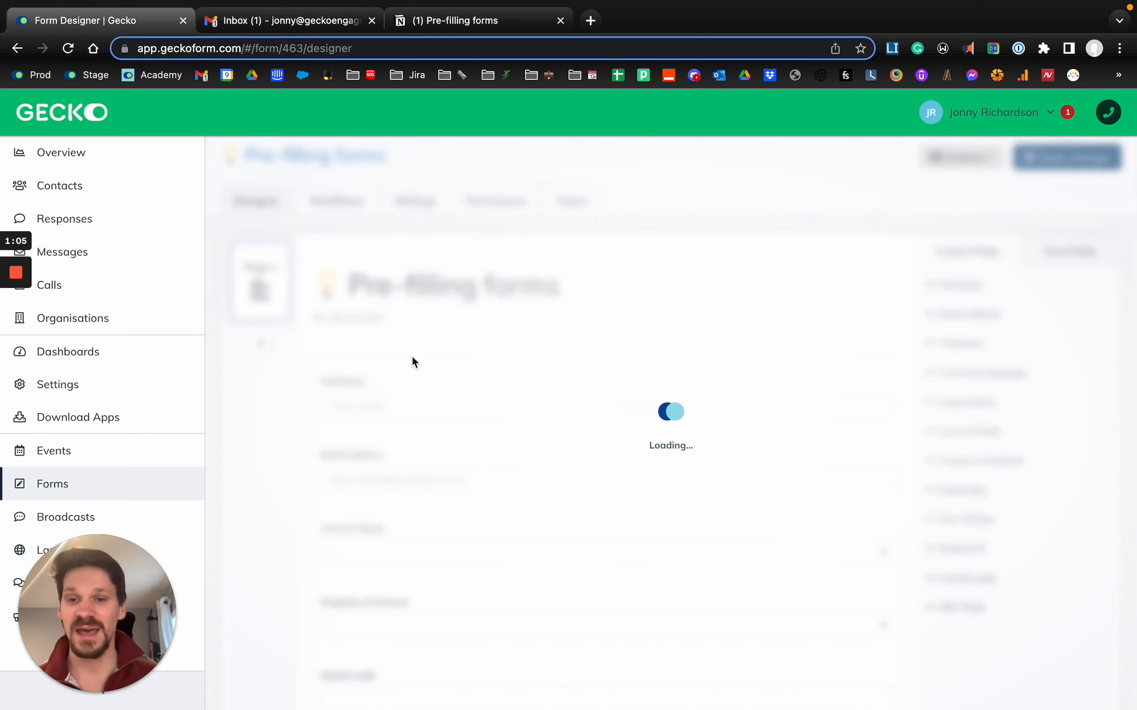
{"action": "left_click", "coordinate": [491, 467]}
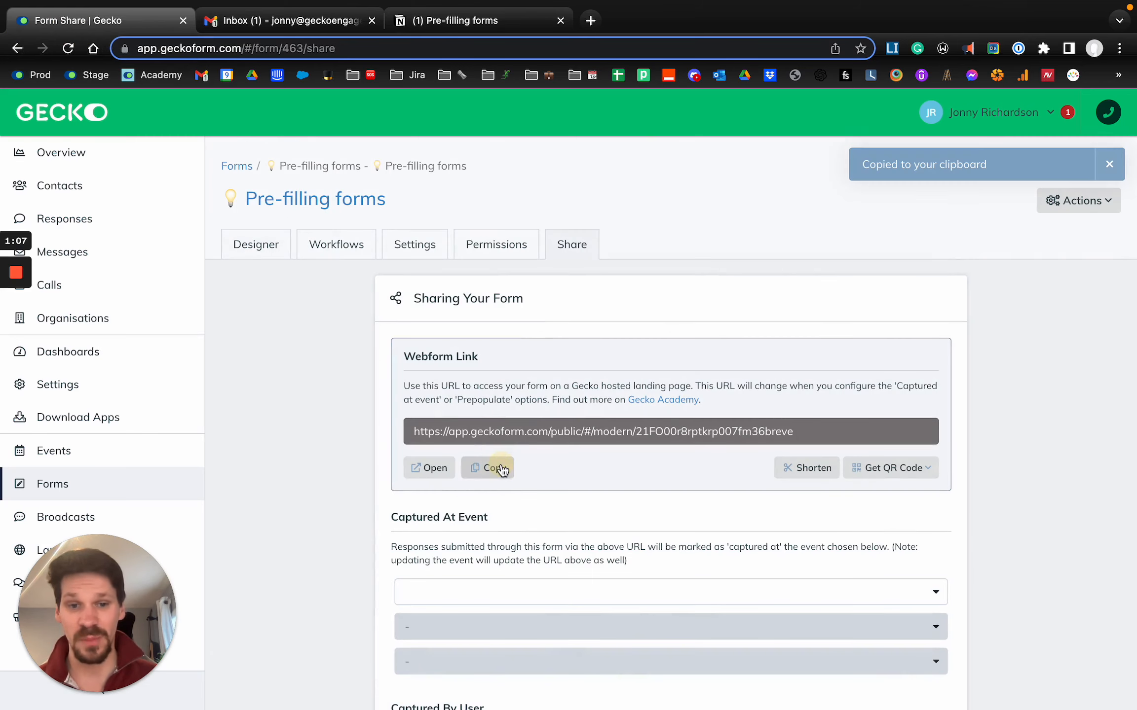
{"action": "left_click", "coordinate": [434, 20]}
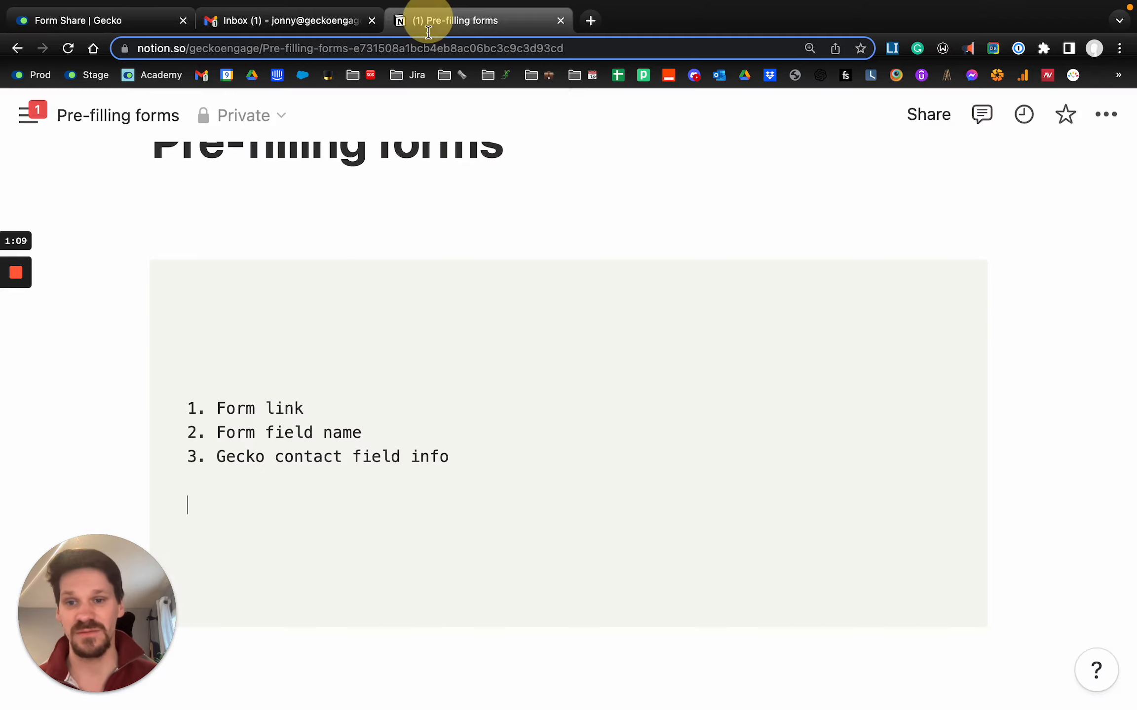
{"action": "key", "text": "super+v"}
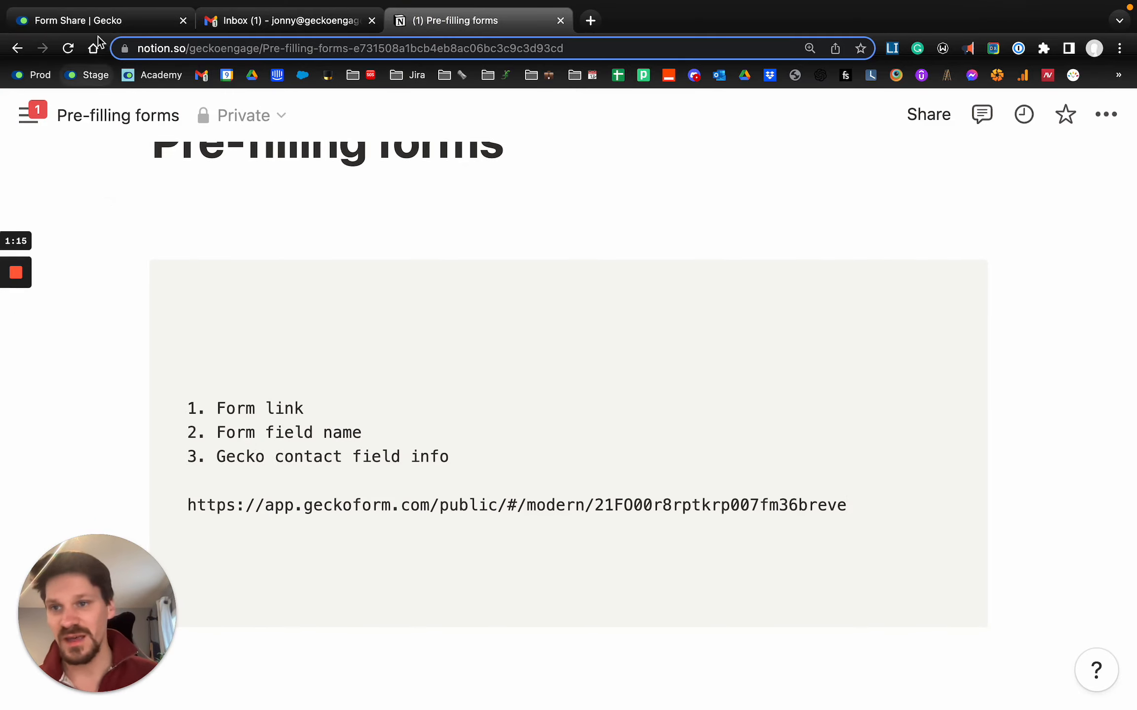
- Switch to Gecko, open the Program of Interest field's settings in the form designer and copy its template tag
{"action": "left_click", "coordinate": [94, 23]}
{"action": "left_click", "coordinate": [253, 247]}
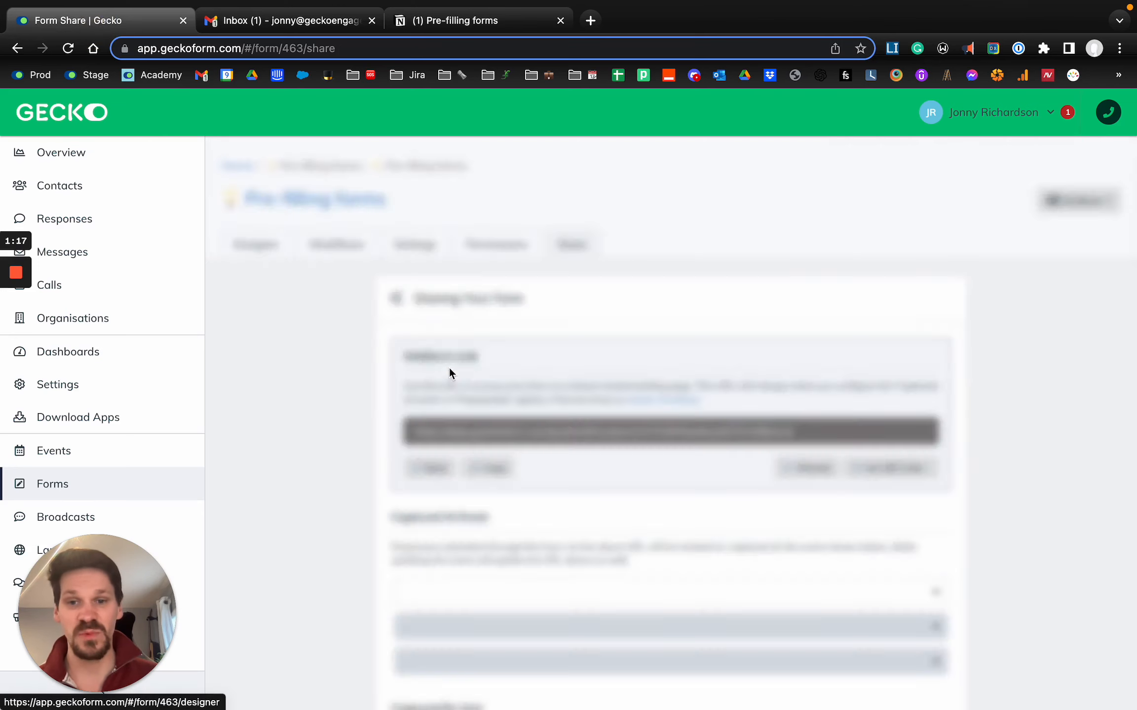
{"action": "scroll", "coordinate": [451, 374], "scroll_direction": "down", "scroll_amount": 2}
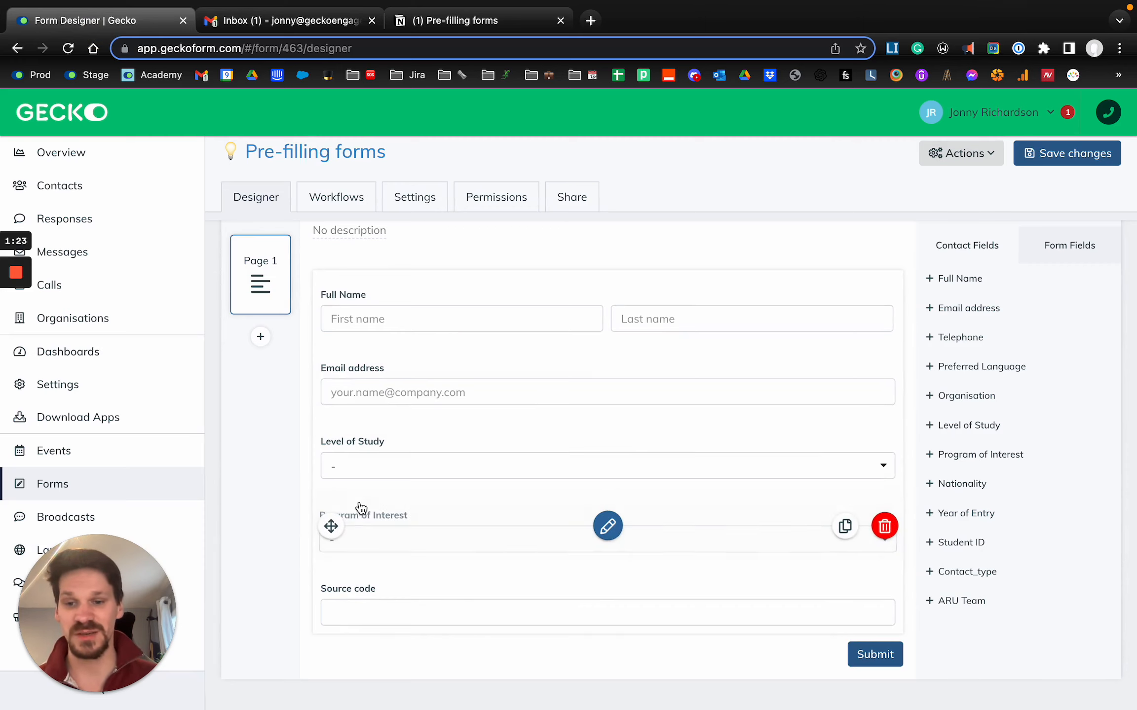
{"action": "left_click", "coordinate": [454, 523]}
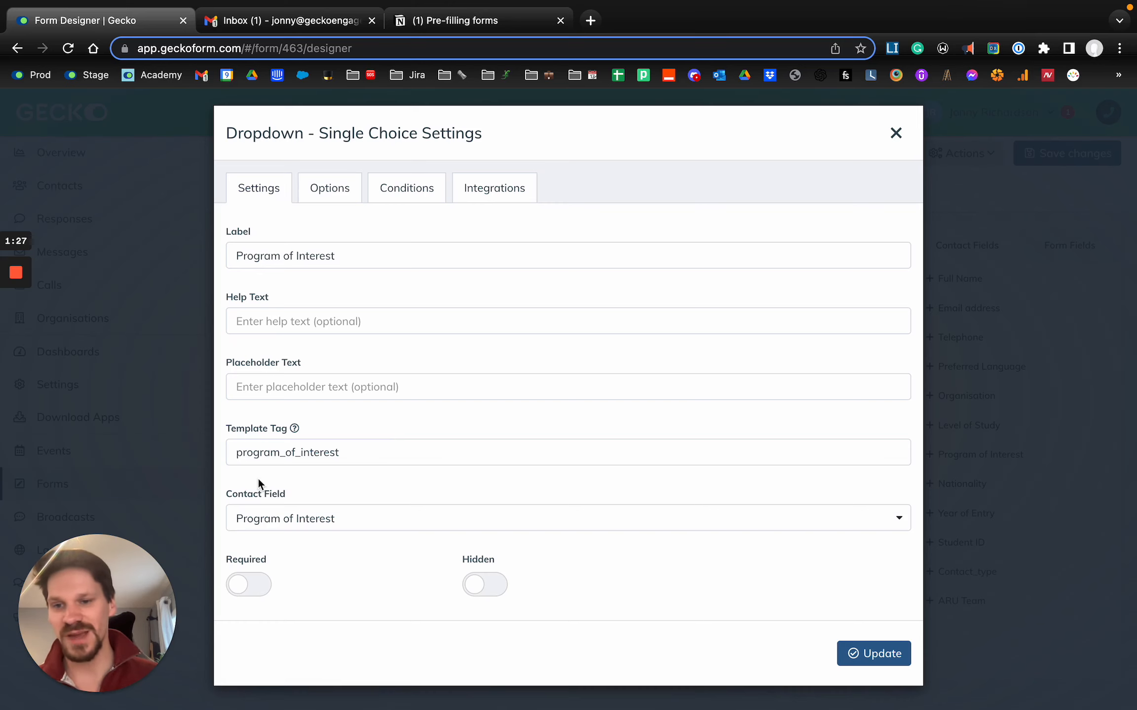
{"action": "scroll", "coordinate": [259, 479], "scroll_direction": "up", "scroll_amount": 5}
{"action": "left_click_drag", "start_coordinate": [208, 427], "coordinate": [473, 435]}
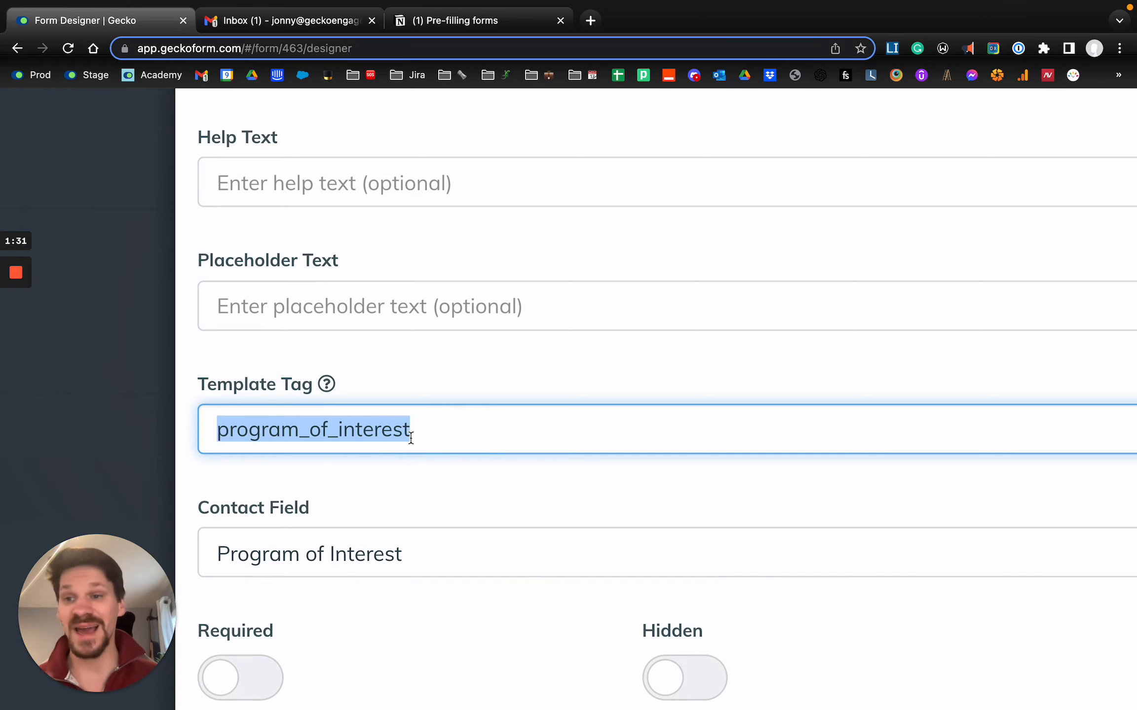
{"action": "scroll", "coordinate": [411, 437], "scroll_direction": "down", "scroll_amount": 5}
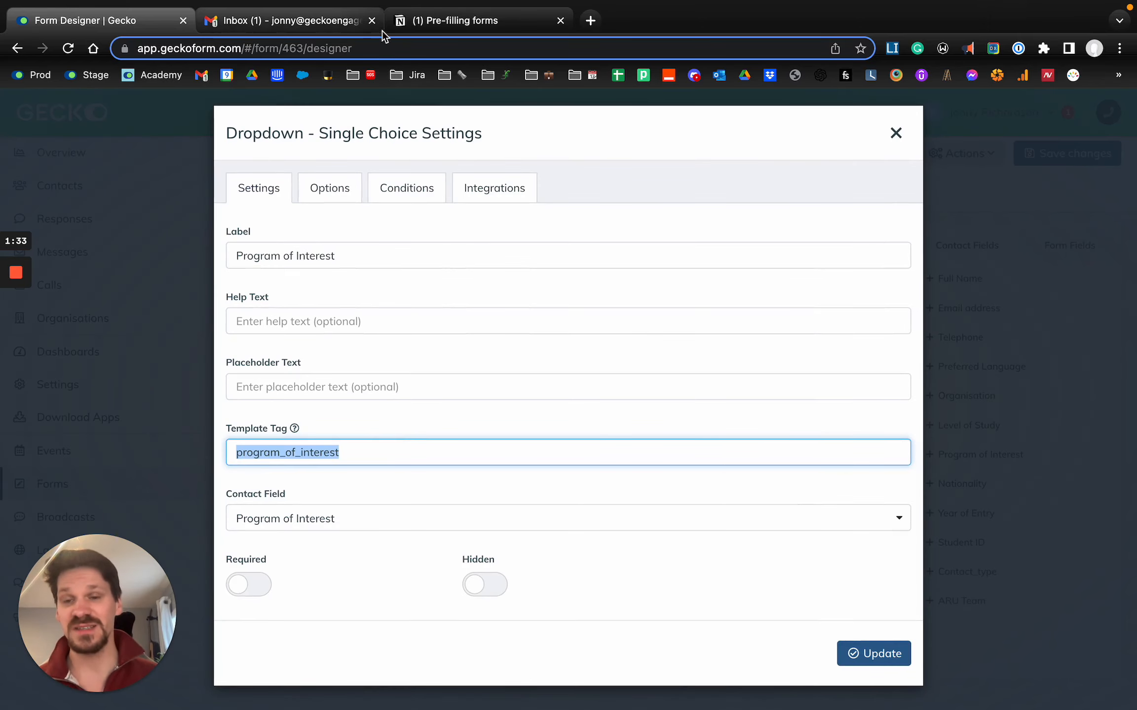
- Append ?program_of_interest= to the end of the form link in the Notion notes
{"action": "left_click", "coordinate": [430, 29]}
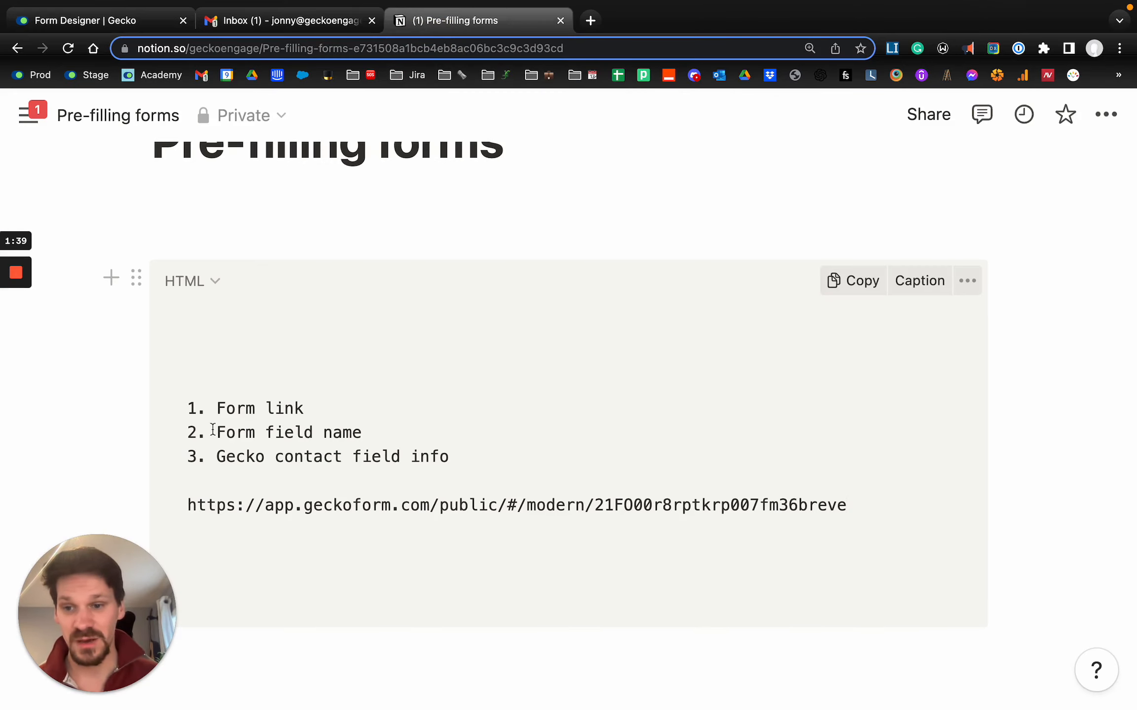
{"action": "left_click_drag", "start_coordinate": [214, 409], "coordinate": [325, 407]}
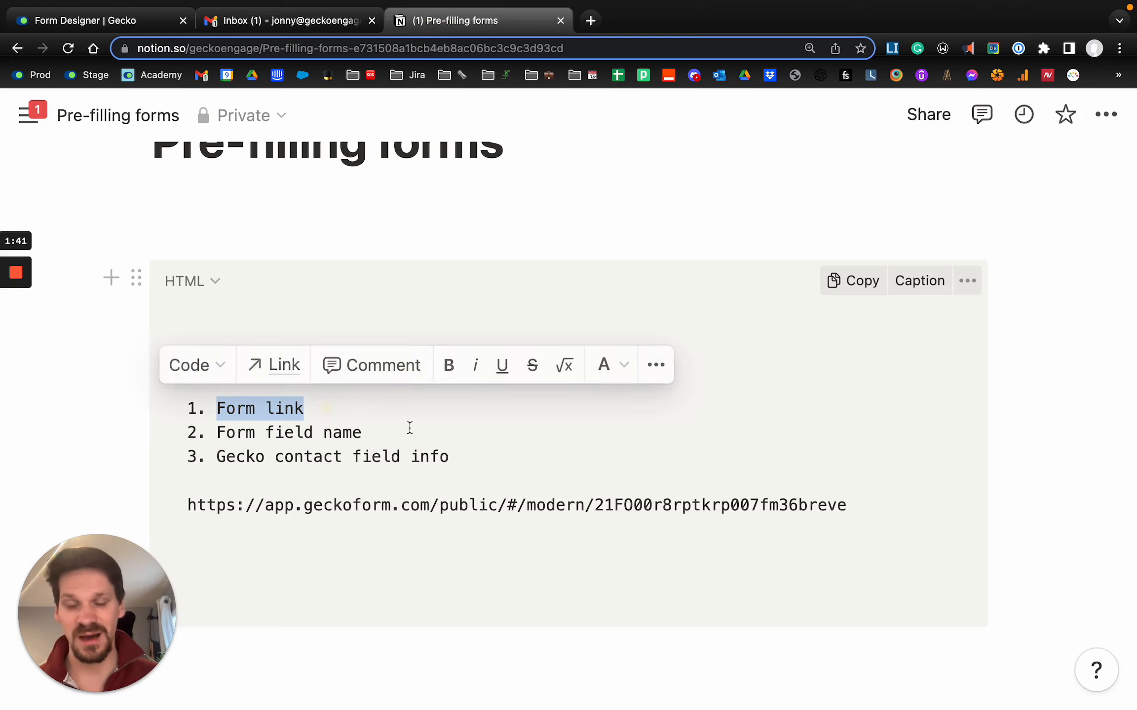
{"action": "left_click", "coordinate": [862, 505]}
{"action": "type", "text": "?"}
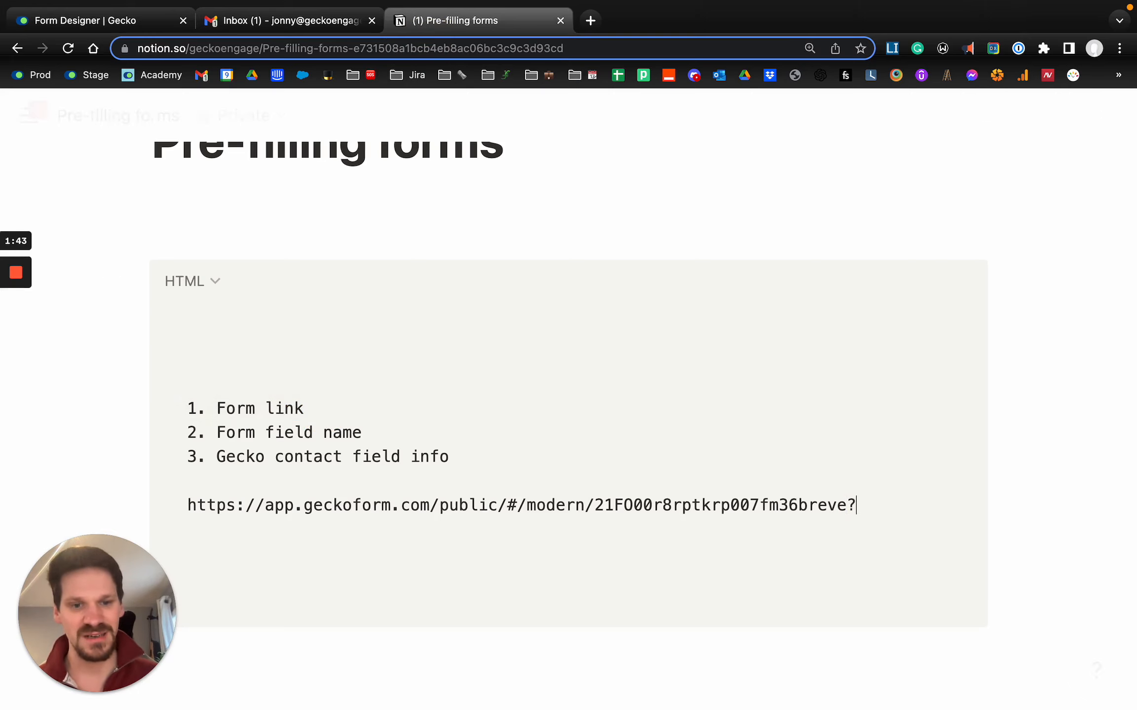
{"action": "key", "text": "shift+Right"}
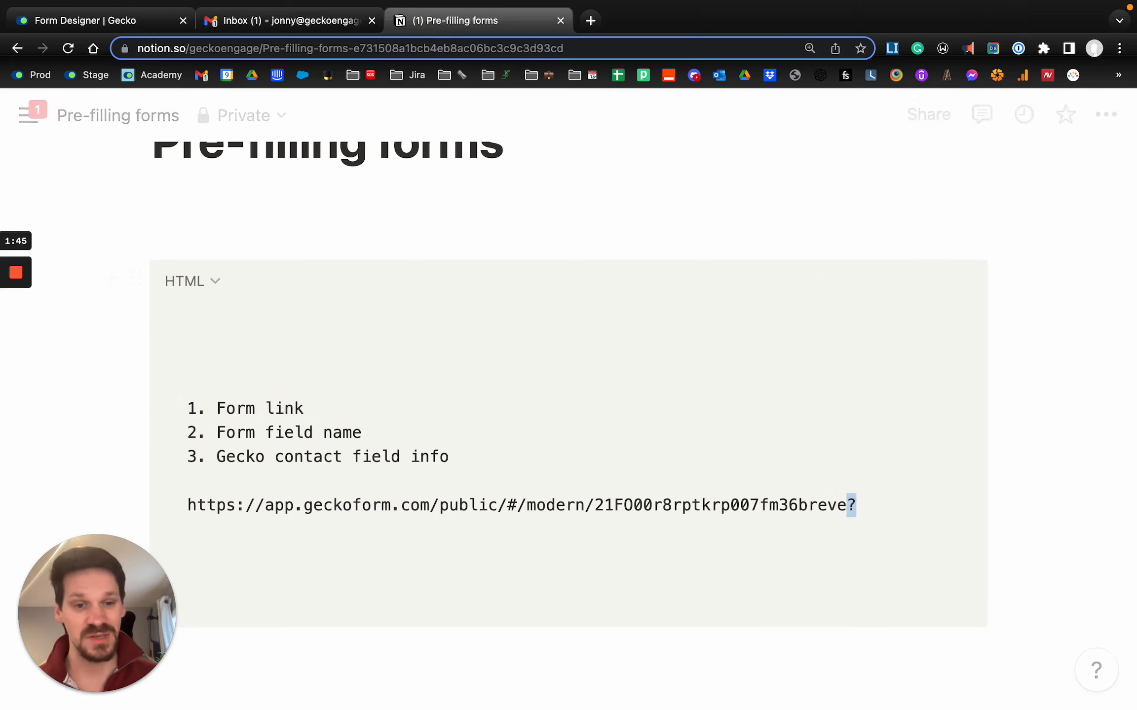
{"action": "left_click", "coordinate": [892, 506]}
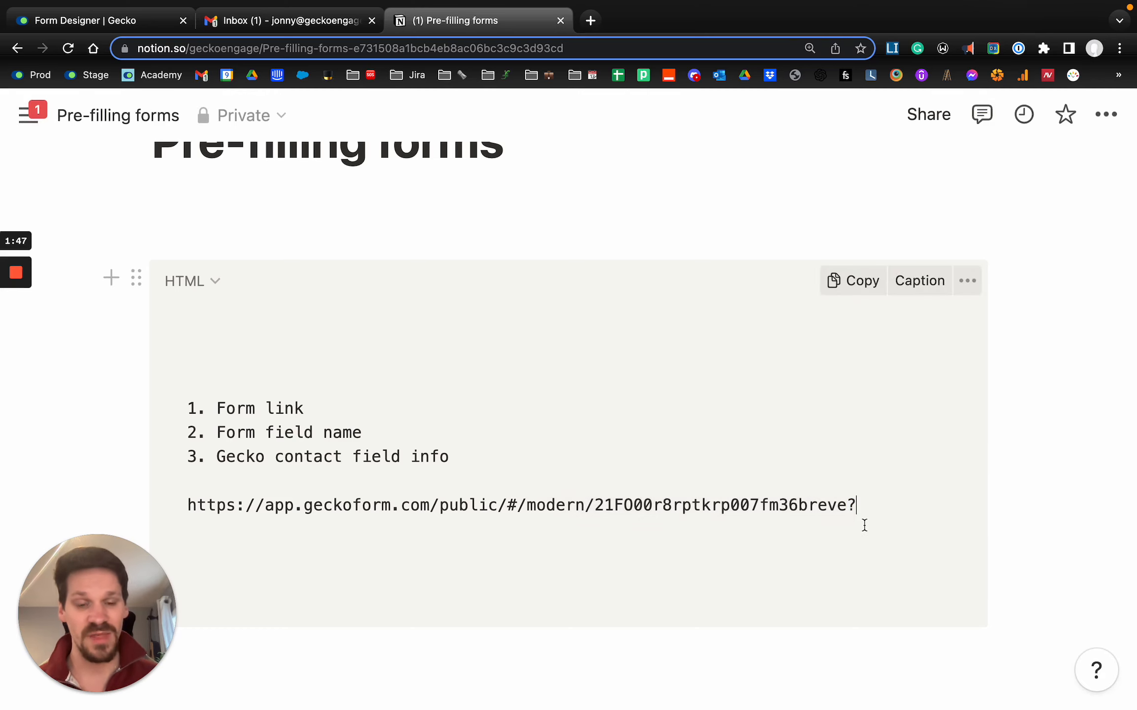
{"action": "key", "text": "super+v"}
{"action": "scroll", "coordinate": [873, 521], "scroll_direction": "right", "scroll_amount": 3}
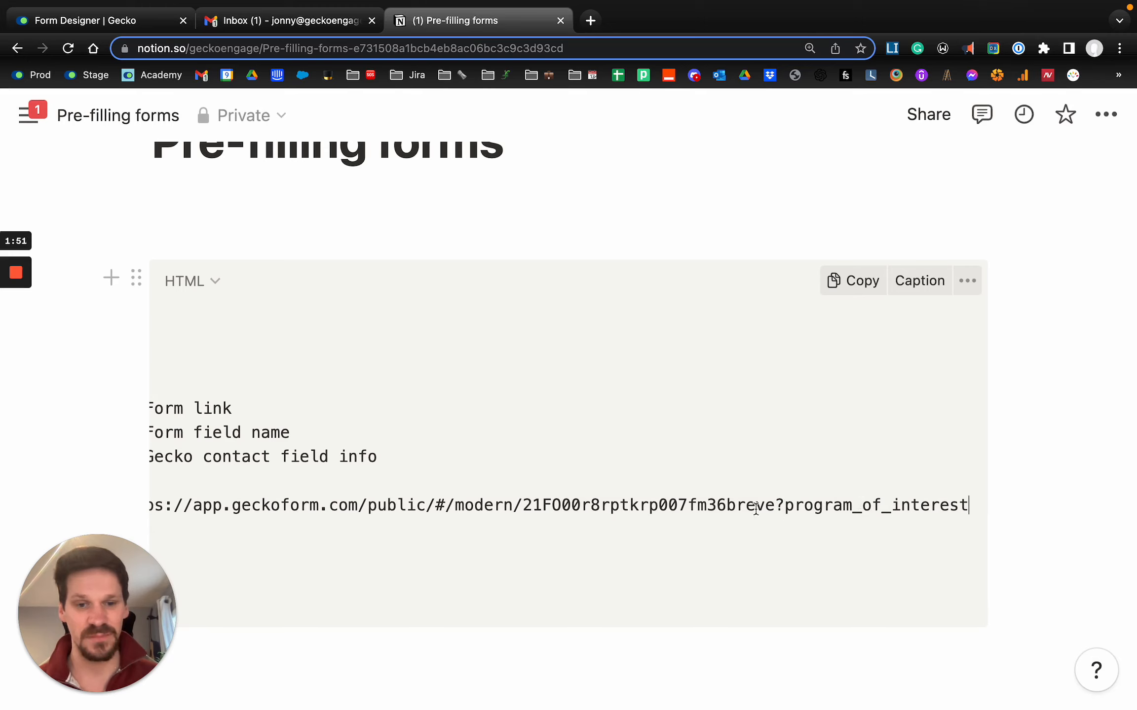
{"action": "left_click", "coordinate": [787, 505]}
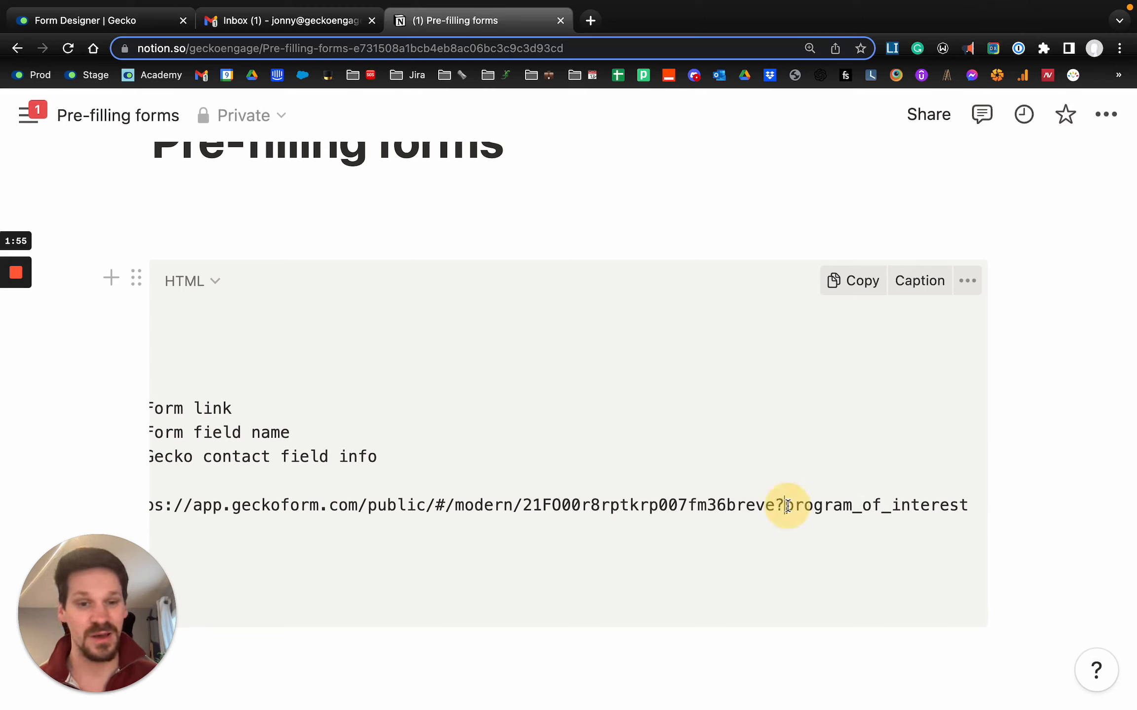
{"action": "type", "text": "="}
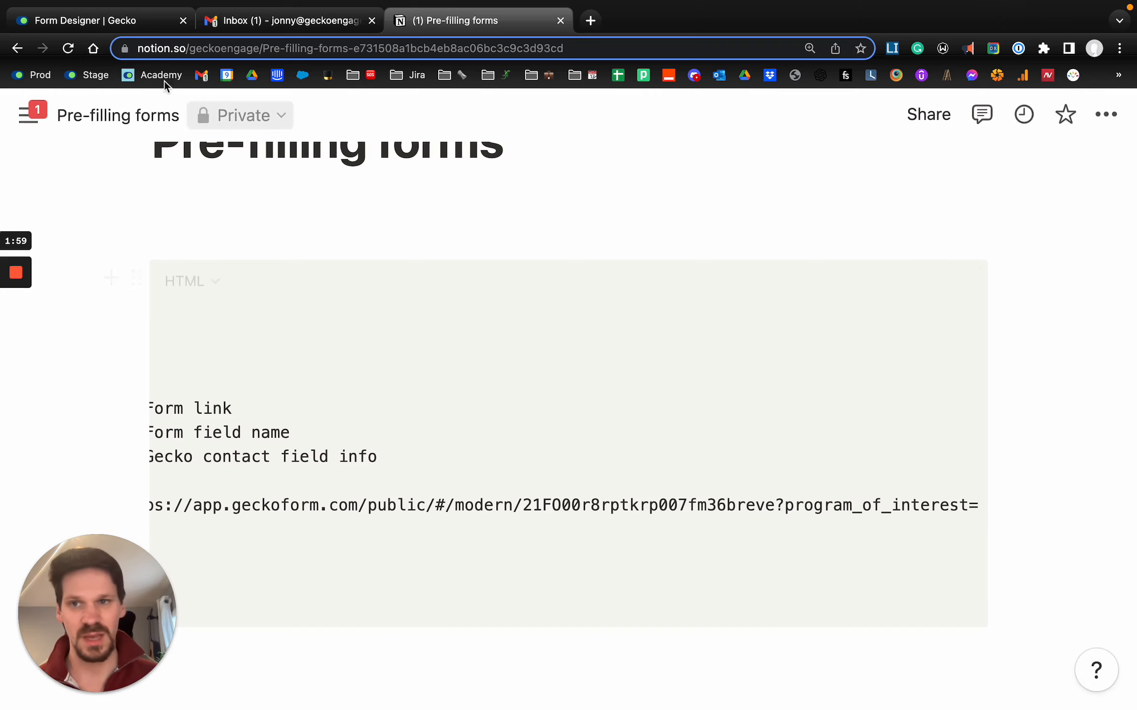
- Switch to Gecko, close the Program of Interest field's settings and open the main Settings page in a new browser tab
{"action": "left_click", "coordinate": [90, 22]}
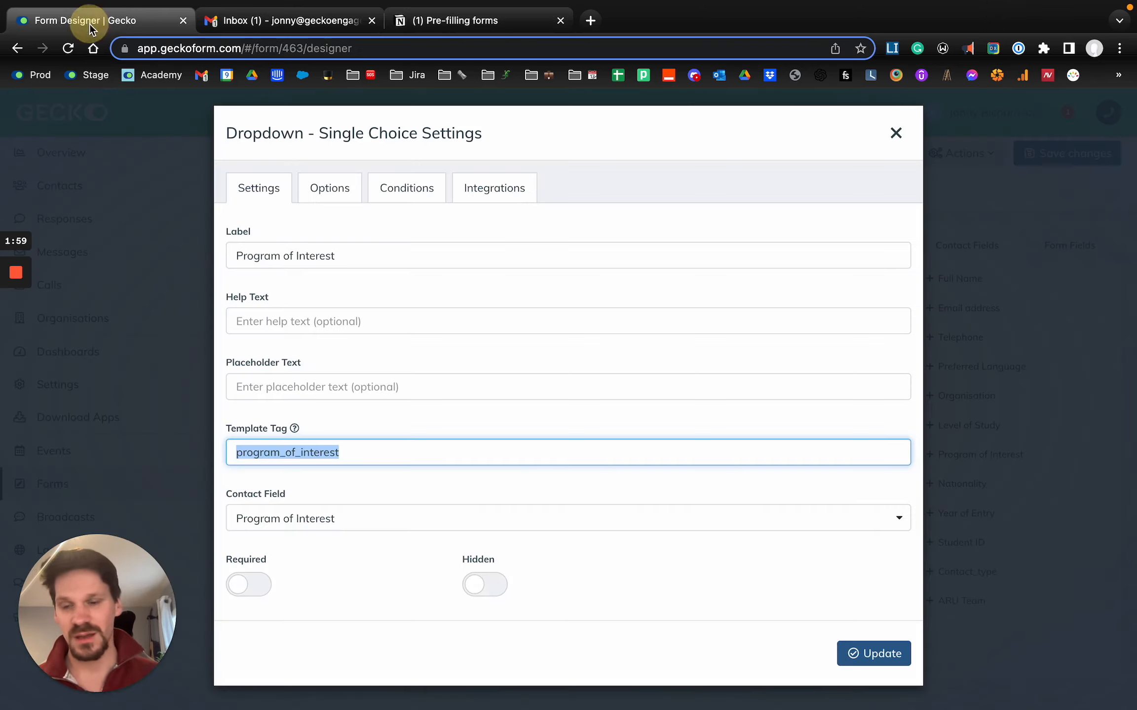
{"action": "left_click", "coordinate": [896, 134]}
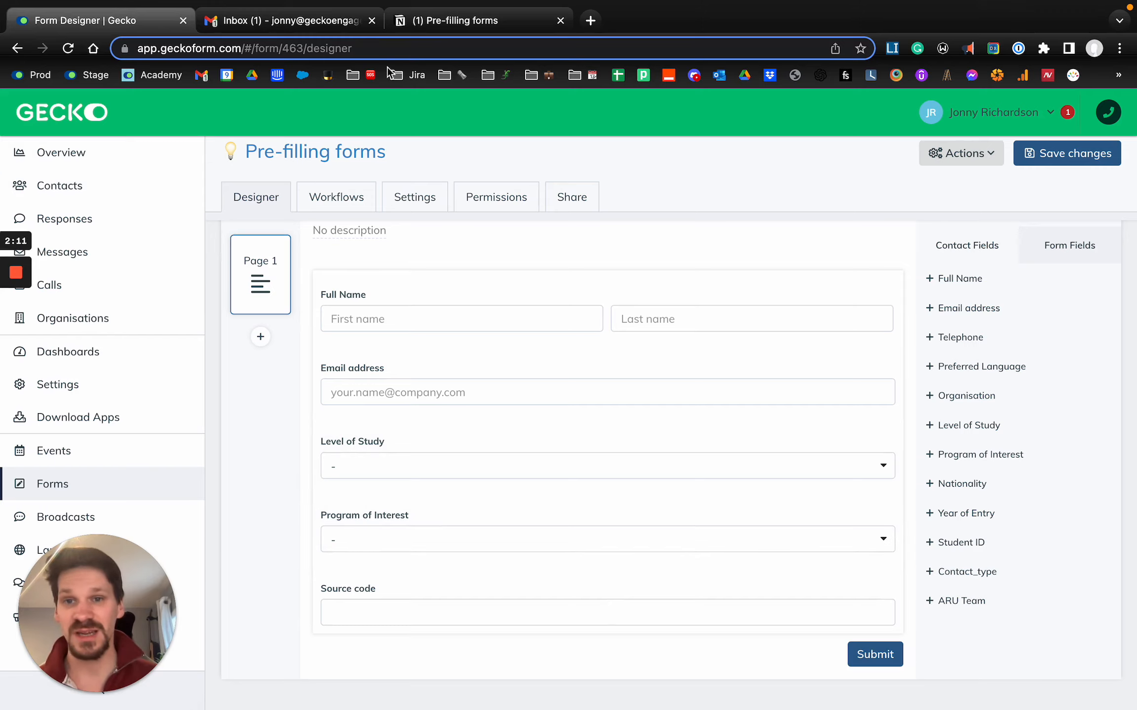
{"action": "left_click", "coordinate": [453, 20]}
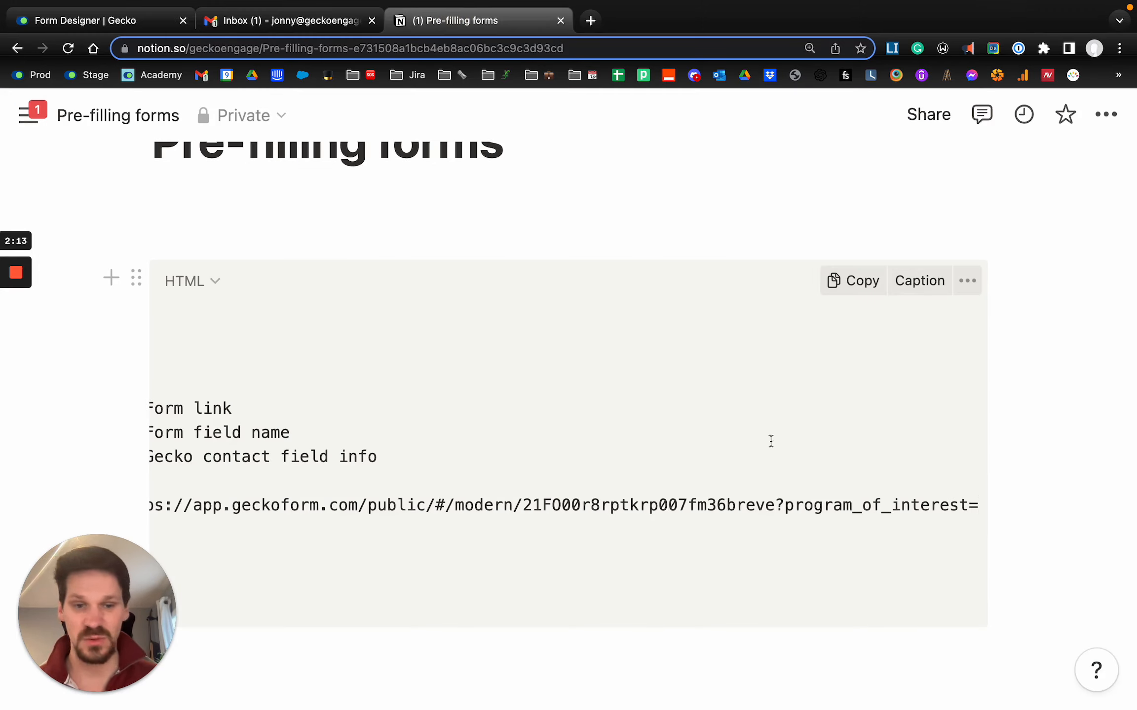
{"action": "left_click", "coordinate": [109, 20]}
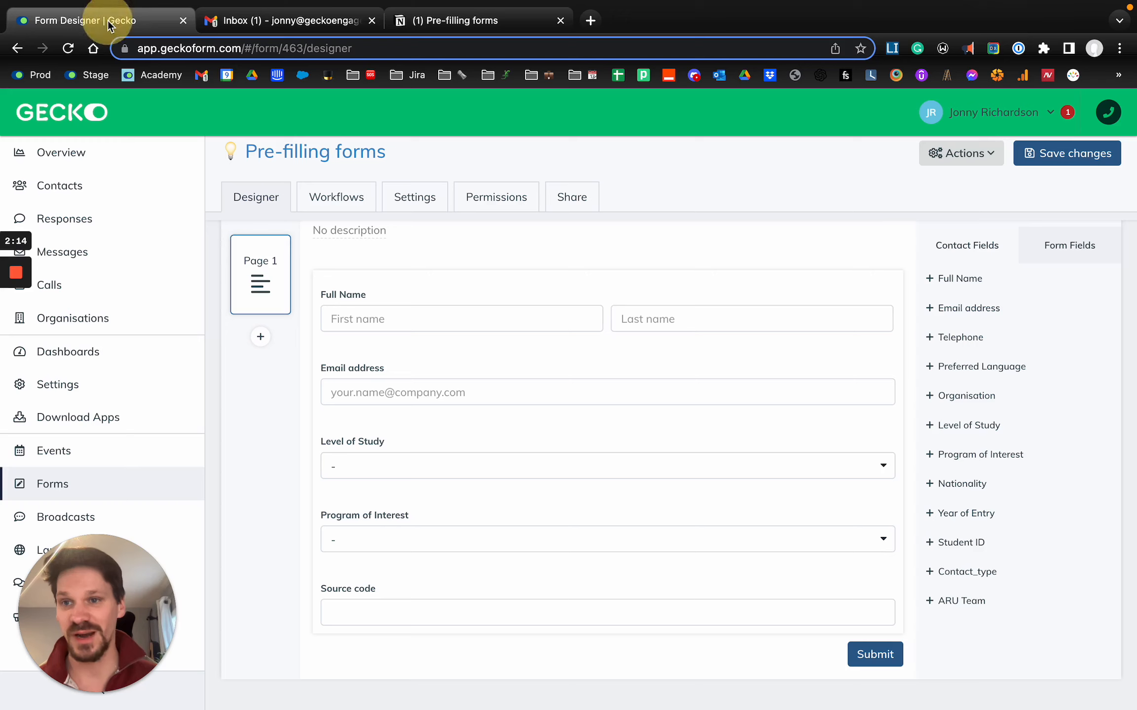
{"action": "right_click", "coordinate": [146, 385]}
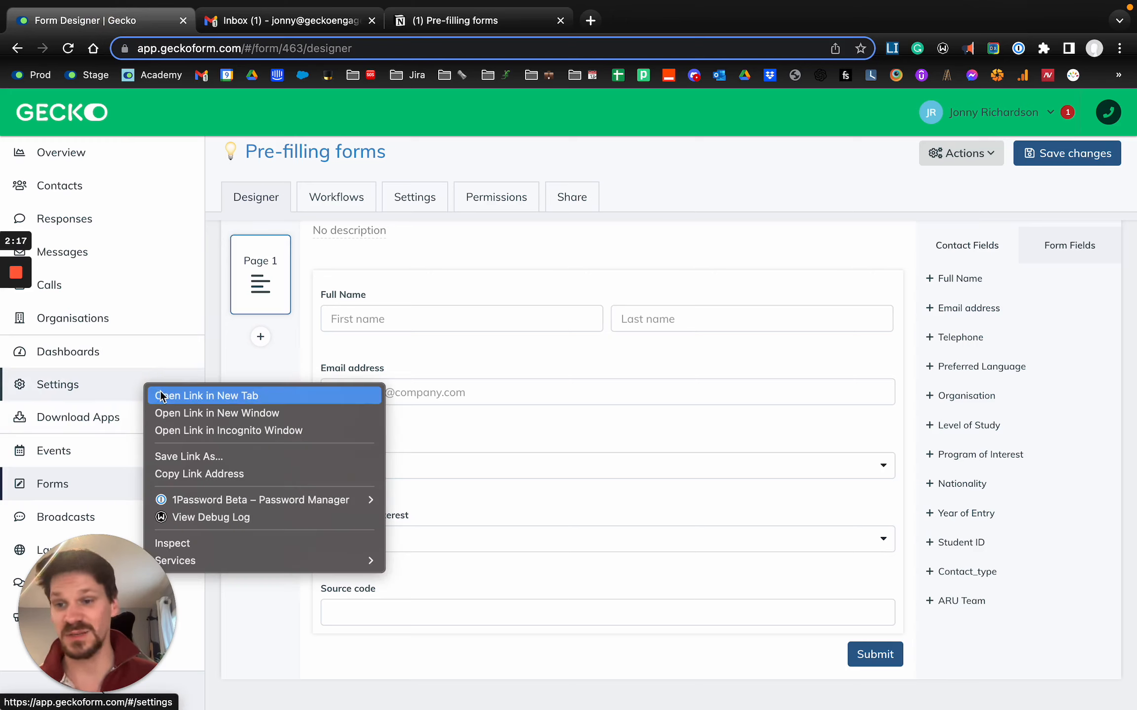
{"action": "left_click", "coordinate": [161, 396]}
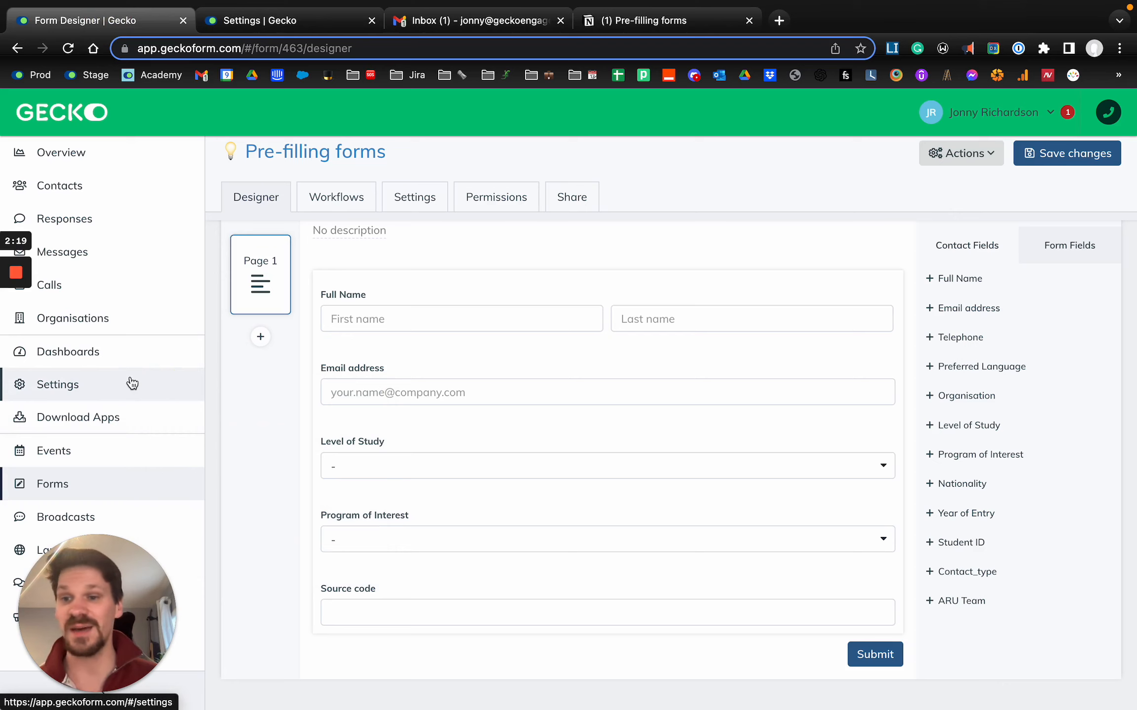
{"action": "left_click", "coordinate": [264, 21]}
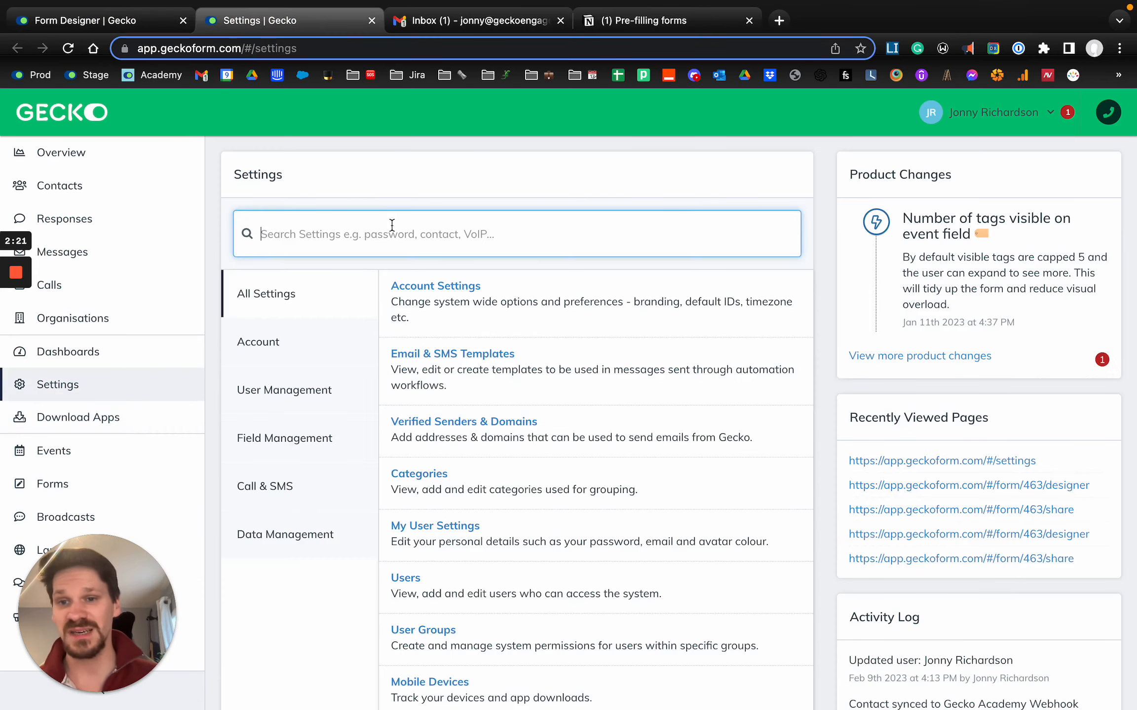
- Find the contact fields in Settings, open the Program of Interest contact field and copy its template tag
{"action": "type", "text": "contact"}
{"action": "left_click", "coordinate": [308, 286]}
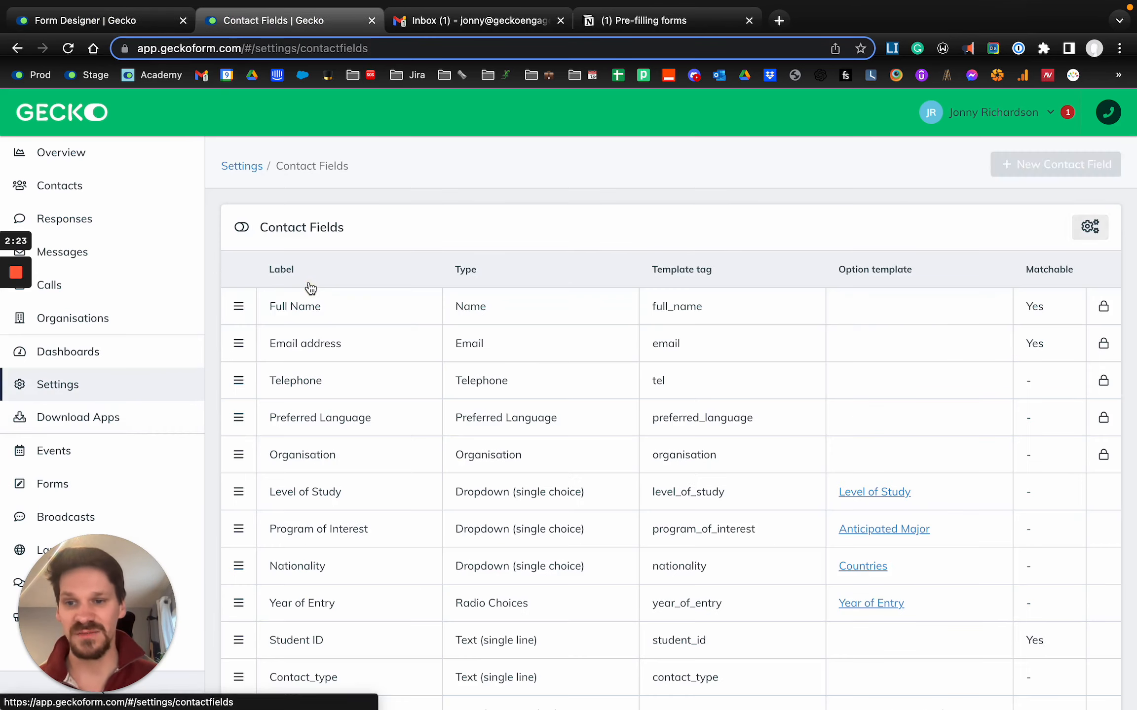
{"action": "scroll", "coordinate": [362, 356], "scroll_direction": "down", "scroll_amount": 1}
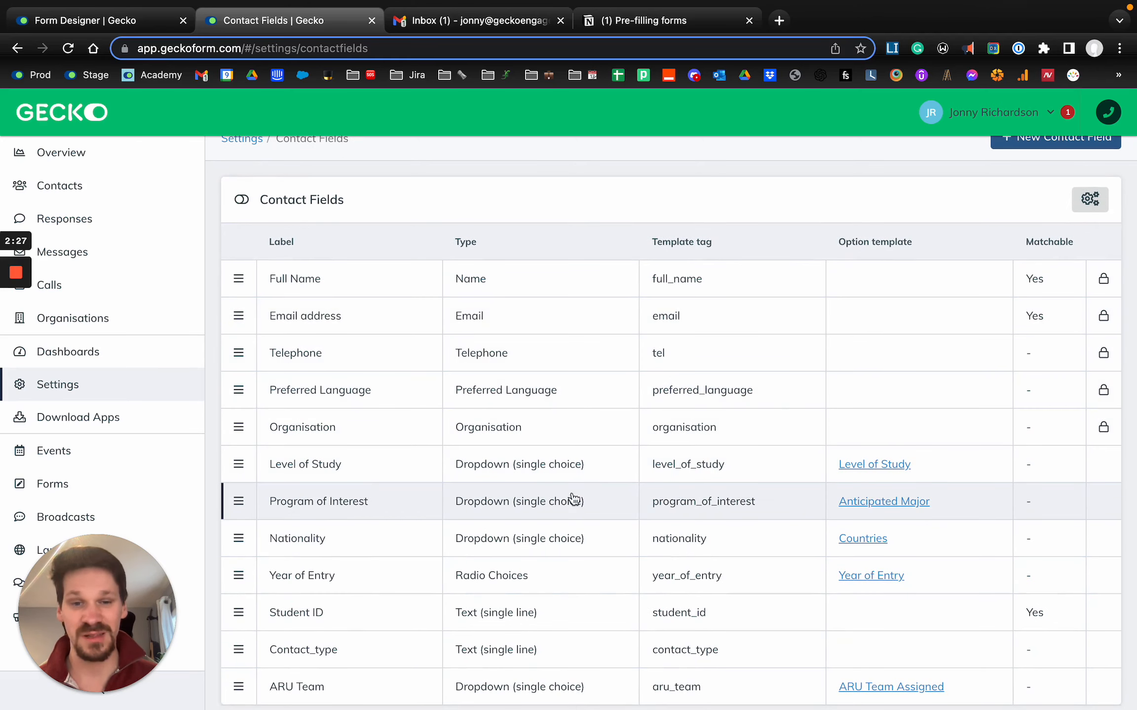
{"action": "left_click", "coordinate": [656, 510]}
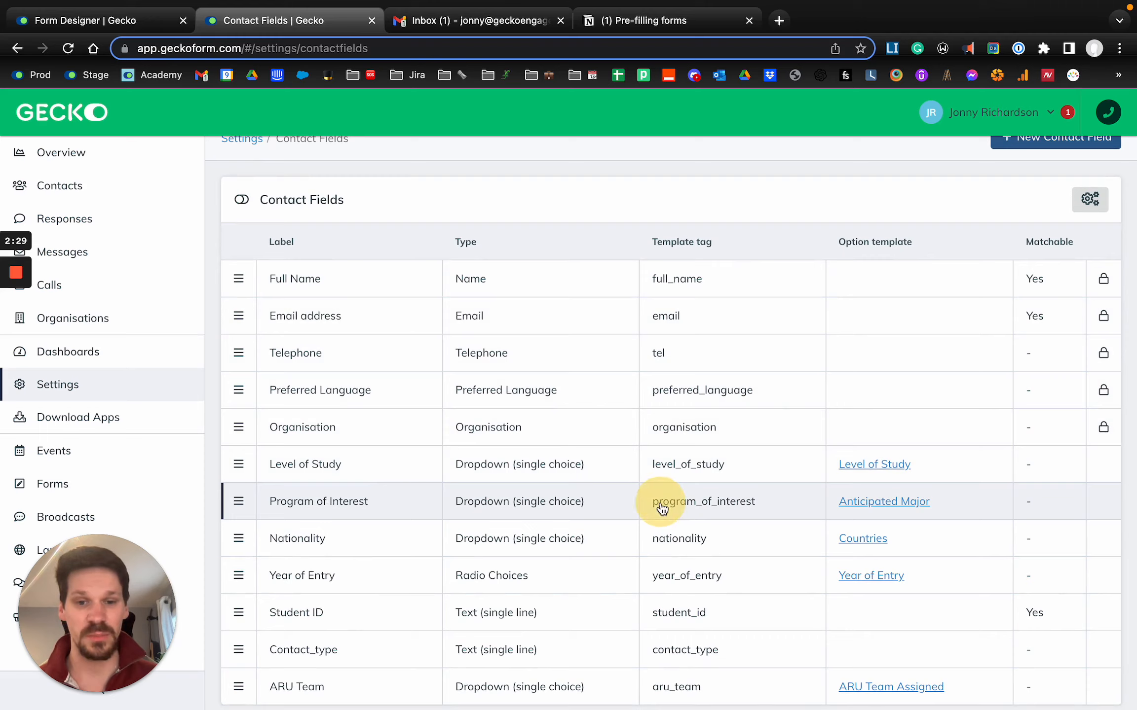
{"action": "double_click", "coordinate": [566, 491]}
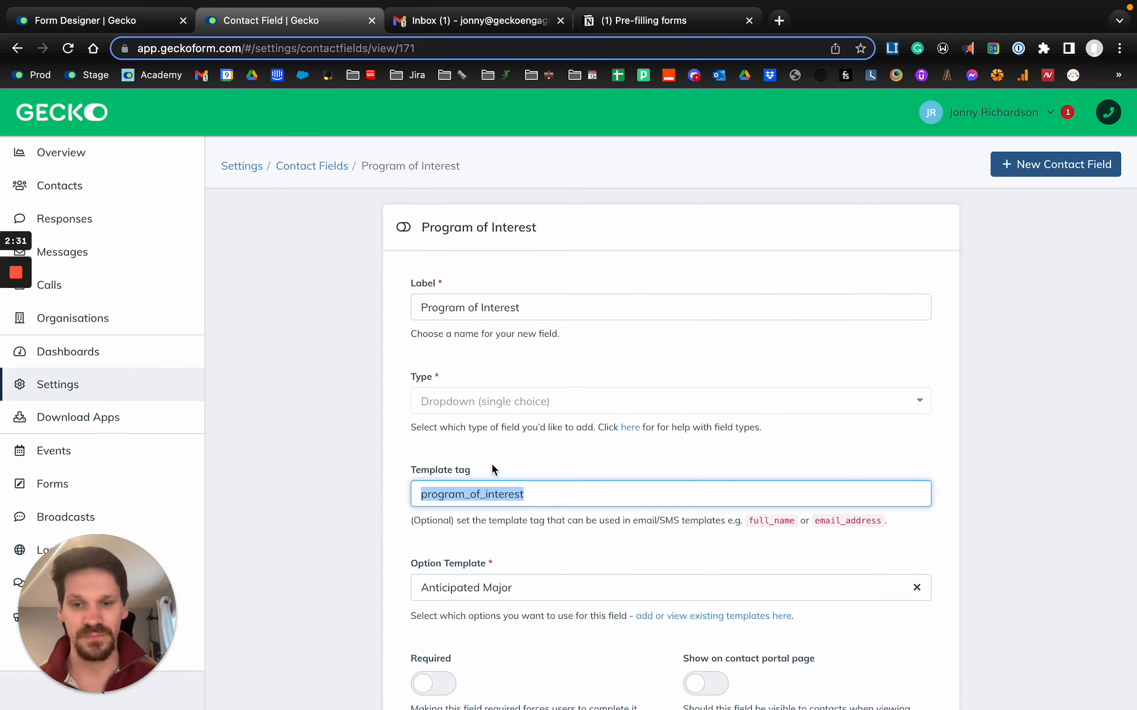
{"action": "left_click", "coordinate": [522, 456]}
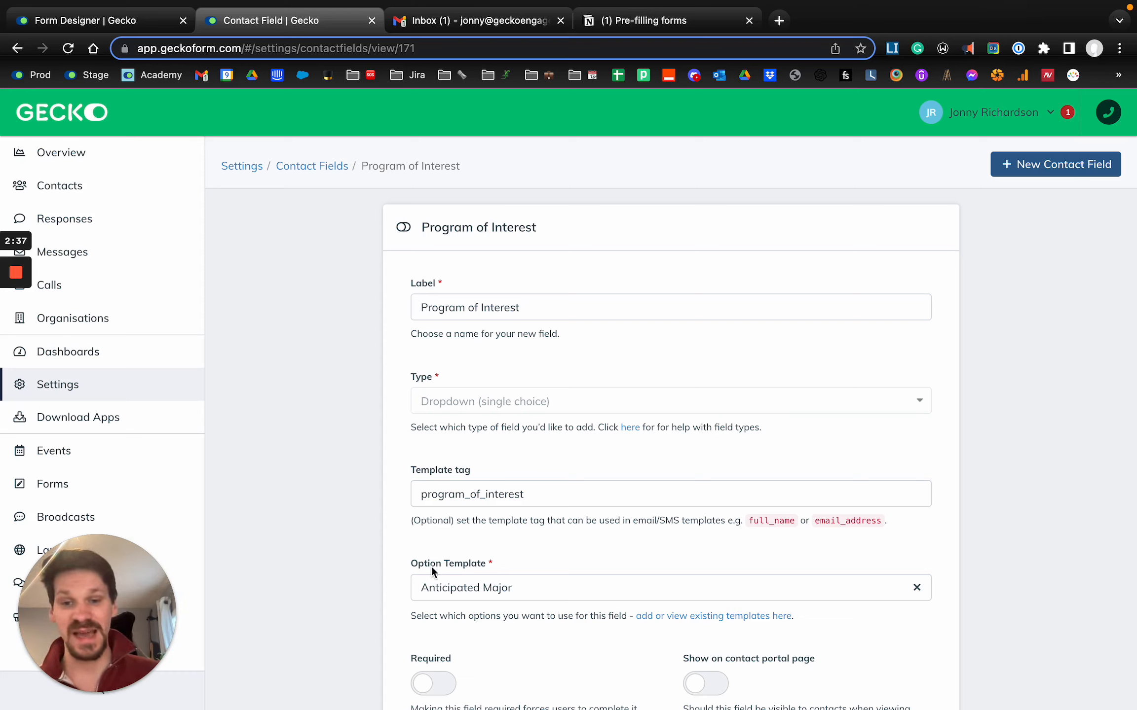
- Switch to the Notion notes and append {{contact.program_of_interest}} to the end of the form link
{"action": "left_click", "coordinate": [646, 20]}
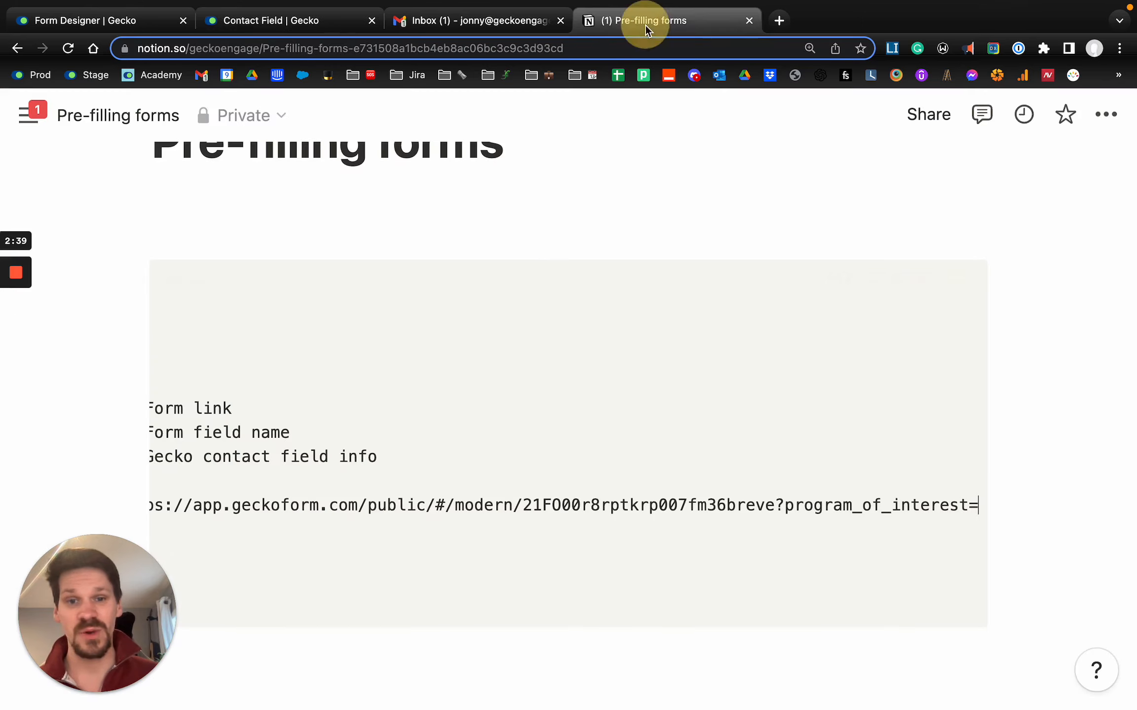
{"action": "scroll", "coordinate": [833, 453], "scroll_direction": "right", "scroll_amount": 2}
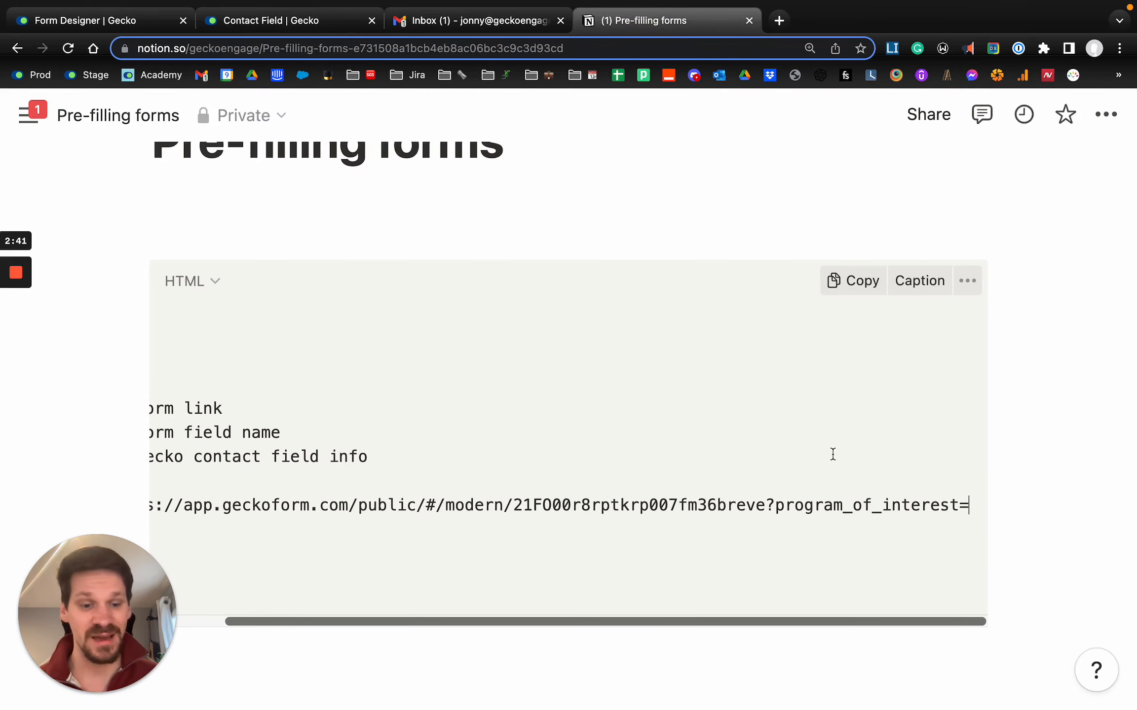
{"action": "type", "text": "{{"}
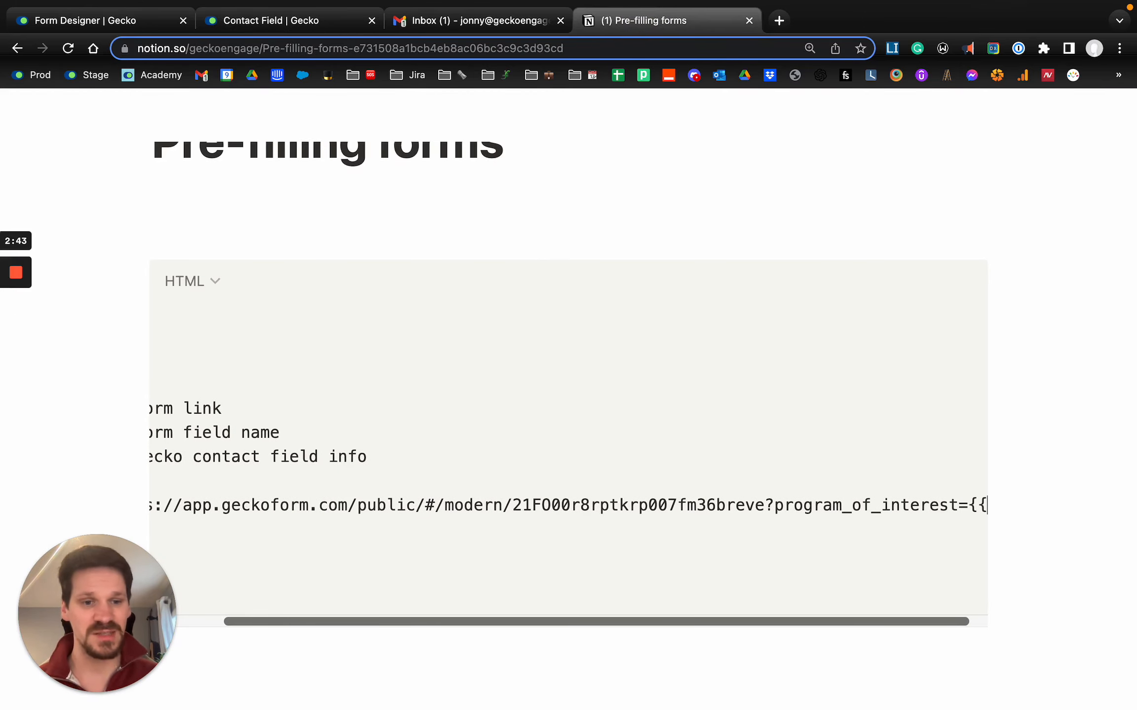
{"action": "type", "text": "contact."}
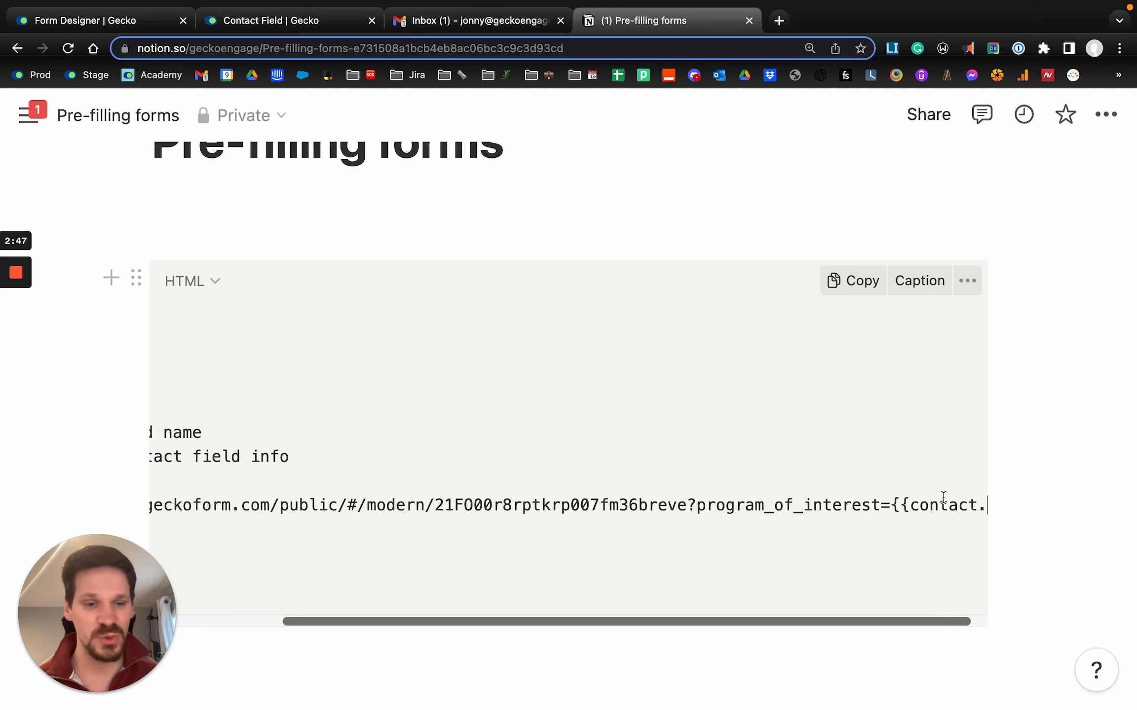
{"action": "type", "text": "program_of_interest"}
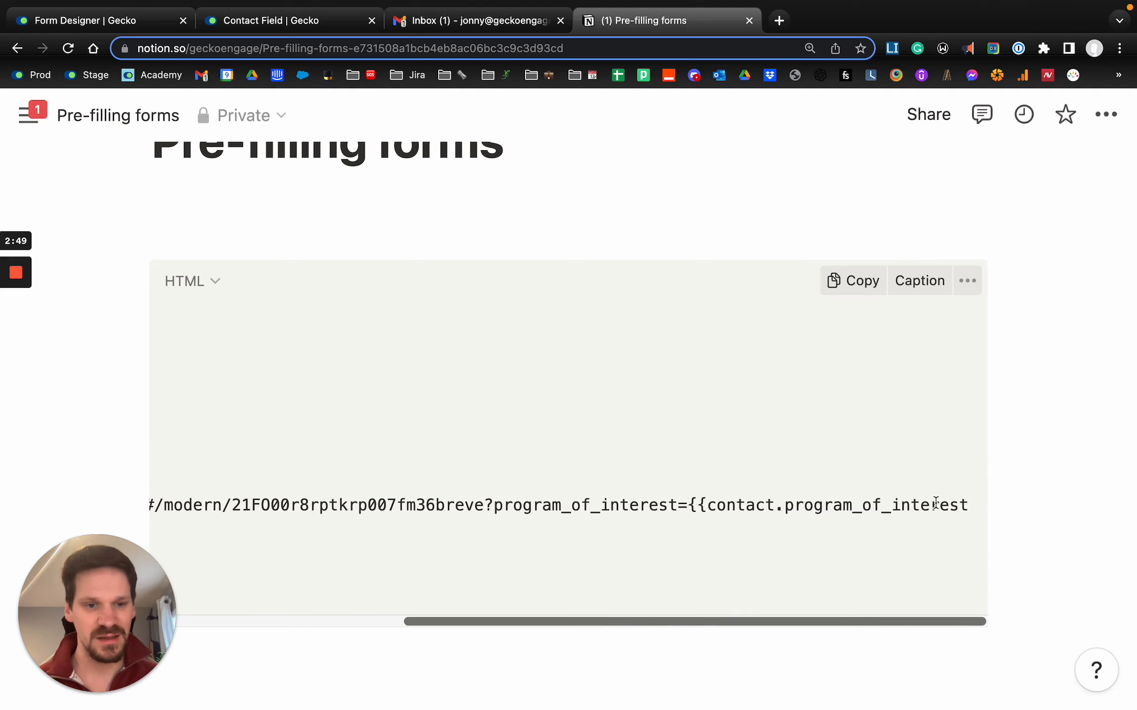
{"action": "type", "text": "}}"}
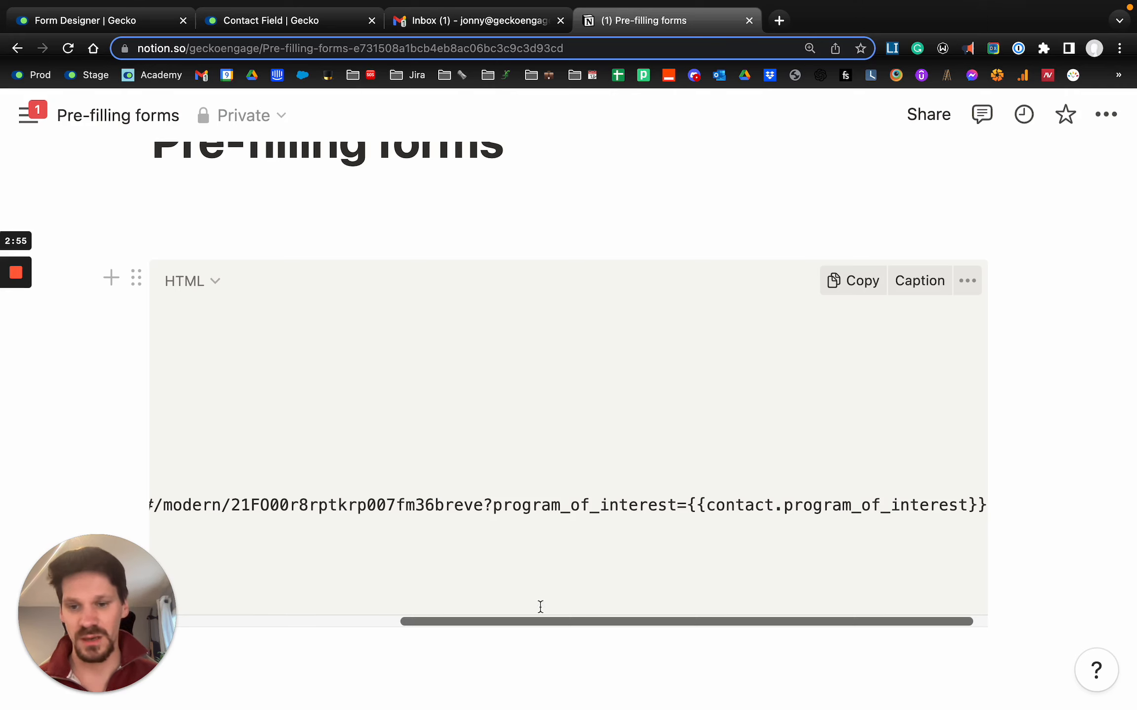
- Review the assembled link in the Notion notes against the fields of the Pre-filling forms form in Gecko's designer
{"action": "left_click_drag", "start_coordinate": [537, 623], "coordinate": [242, 616]}
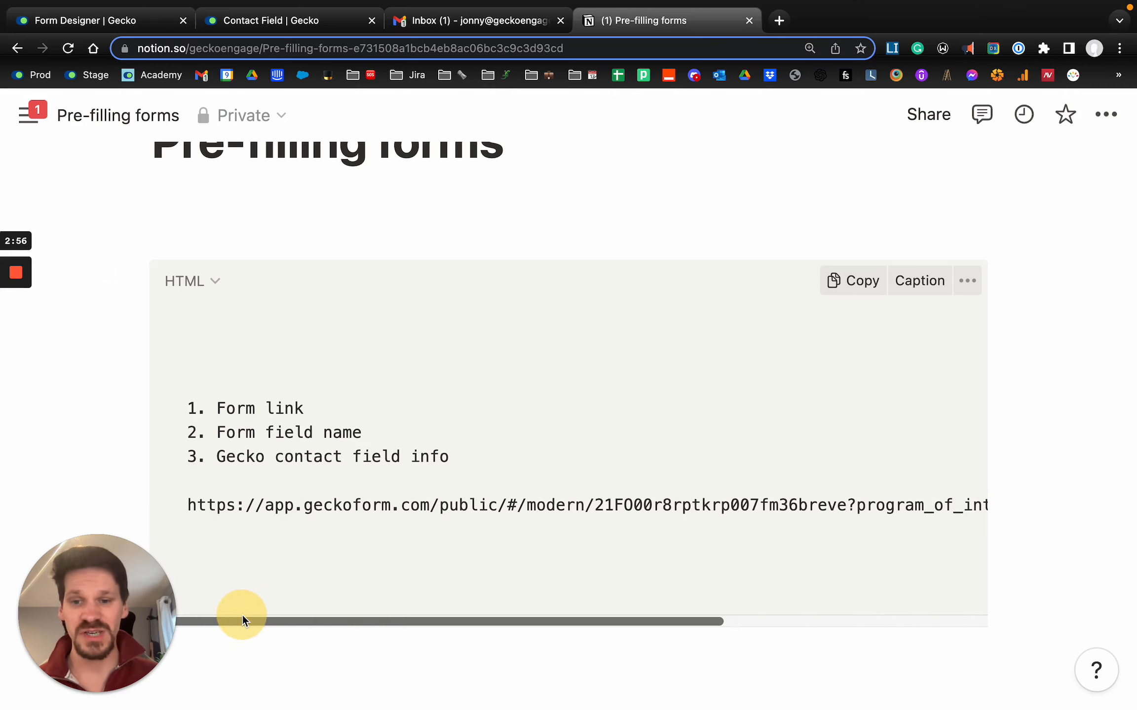
{"action": "triple_click", "coordinate": [189, 508]}
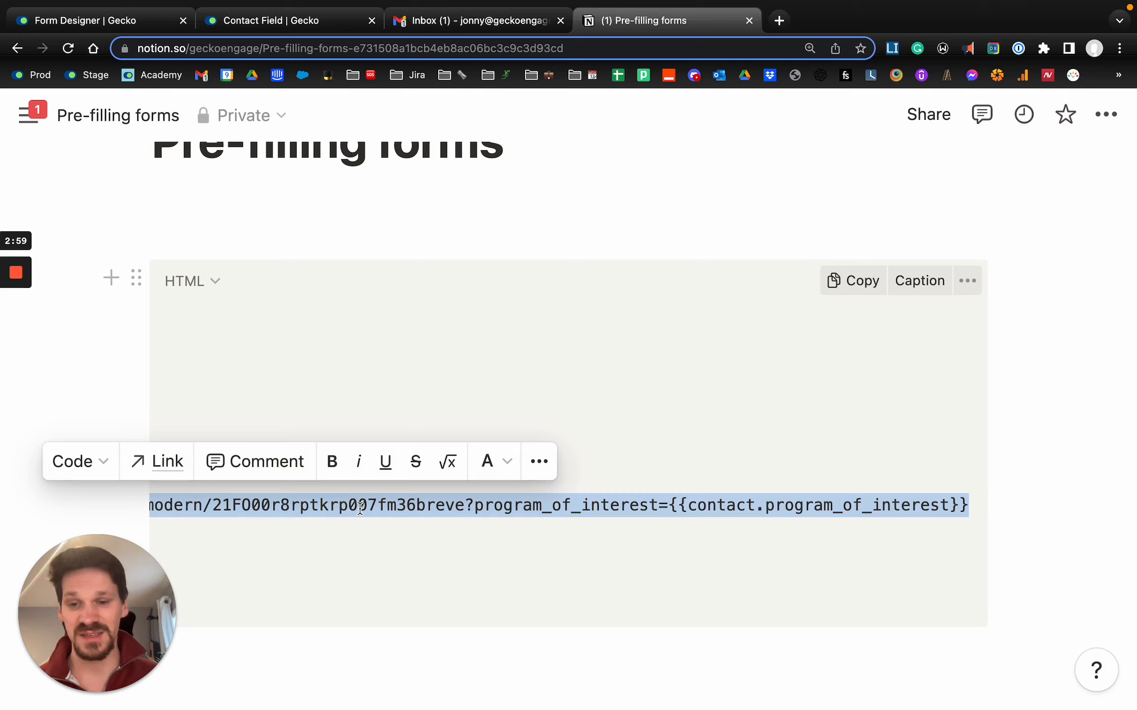
{"action": "left_click", "coordinate": [608, 506]}
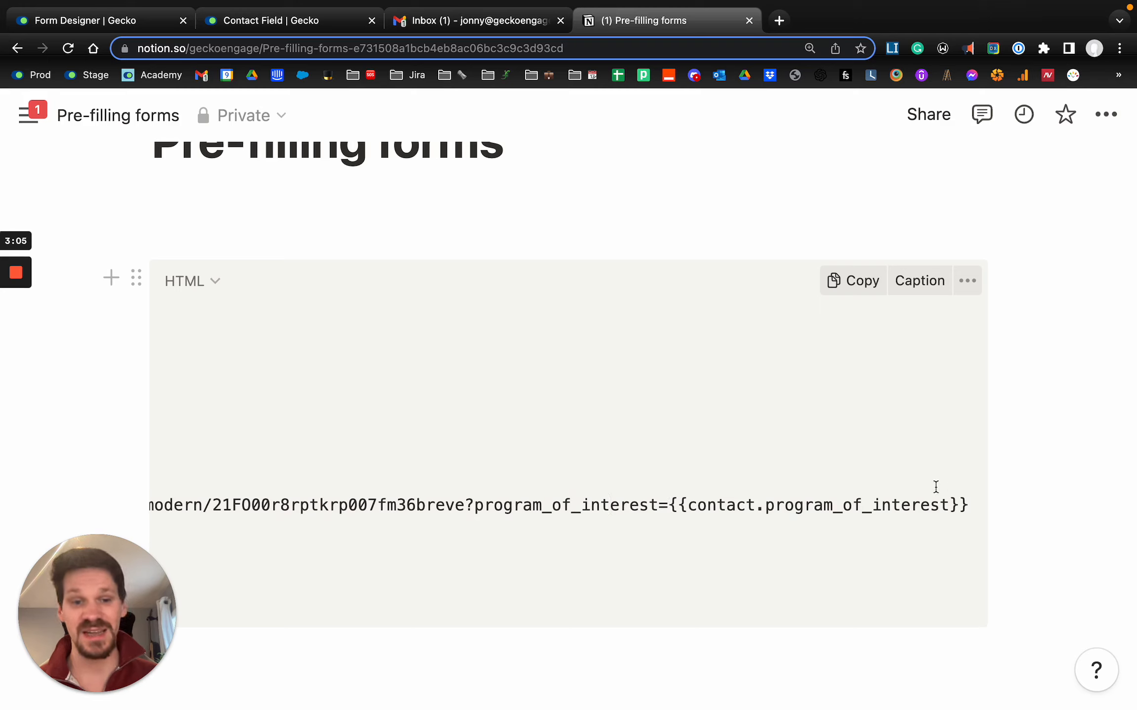
{"action": "left_click_drag", "start_coordinate": [672, 506], "coordinate": [973, 505]}
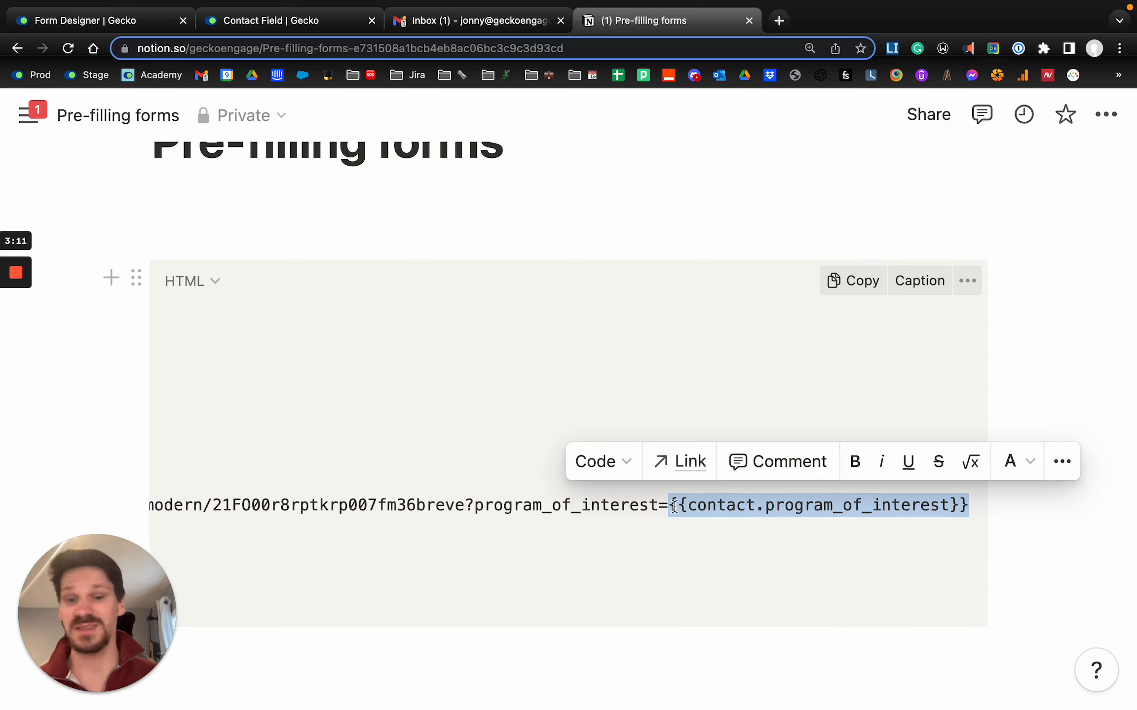
{"action": "scroll", "coordinate": [556, 506], "scroll_direction": "left", "scroll_amount": 10}
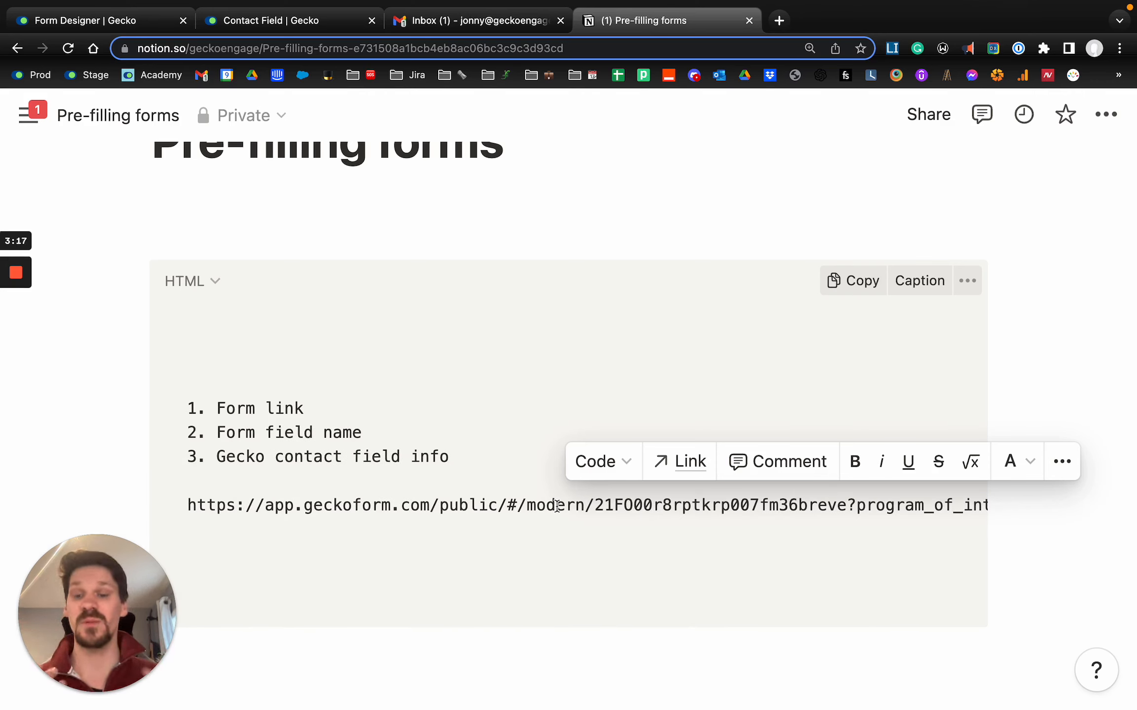
{"action": "left_click", "coordinate": [410, 504]}
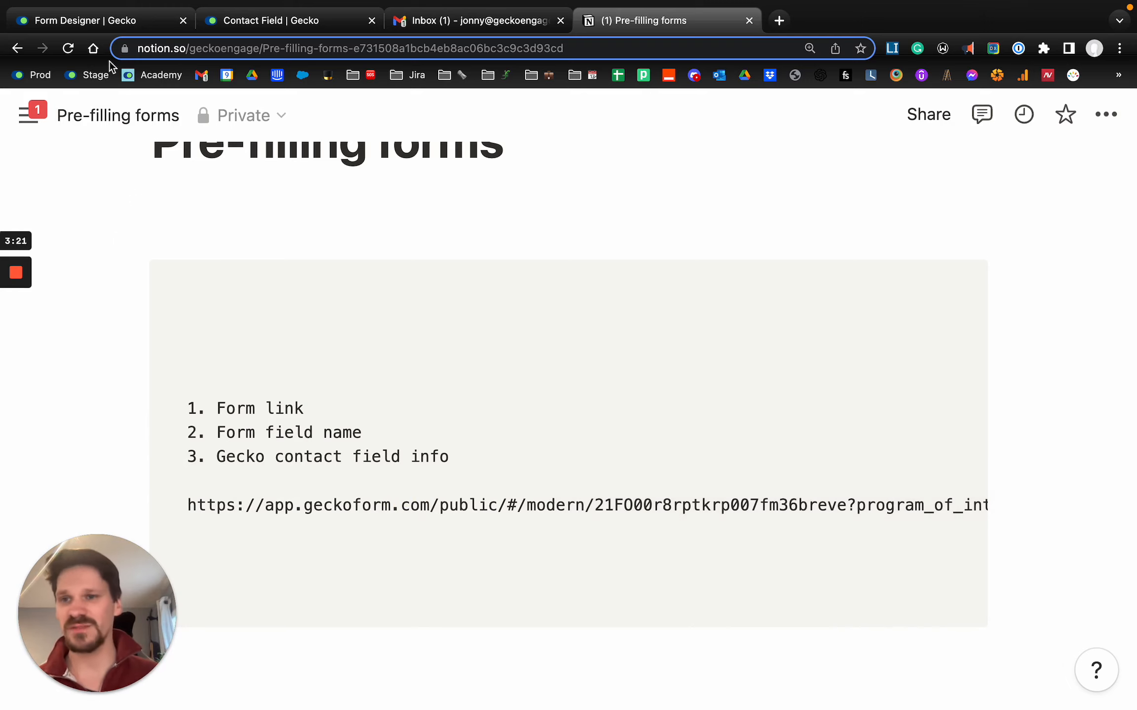
{"action": "left_click", "coordinate": [109, 20]}
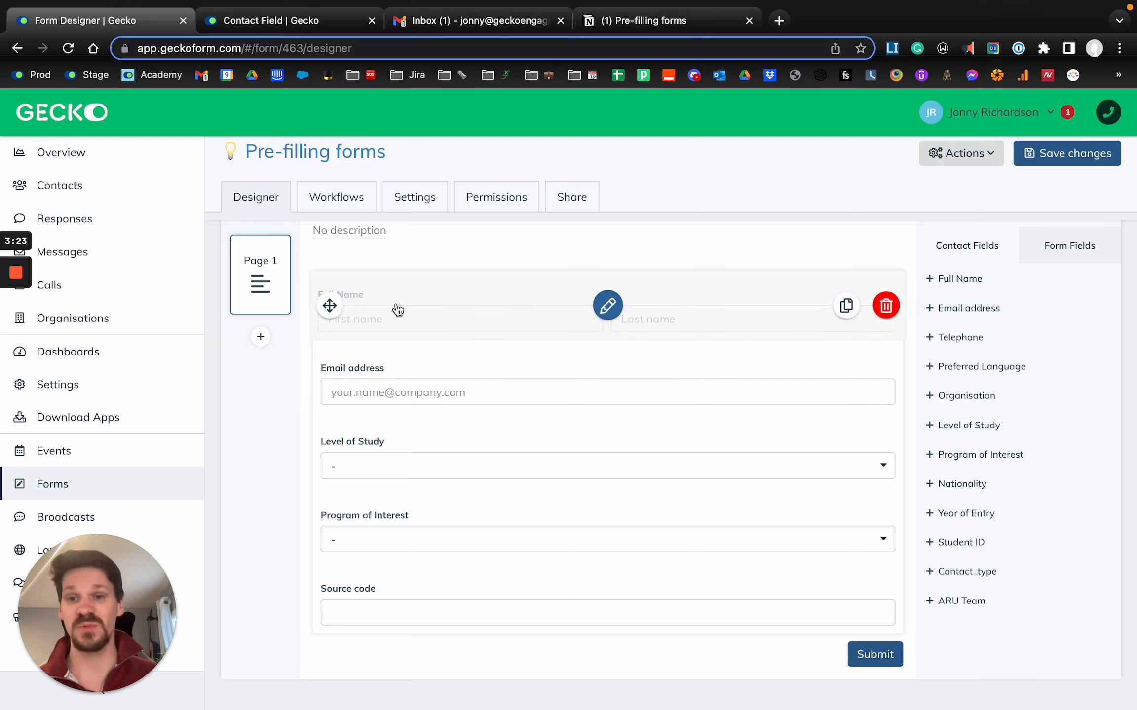
{"action": "scroll", "coordinate": [383, 377], "scroll_direction": "up", "scroll_amount": 1}
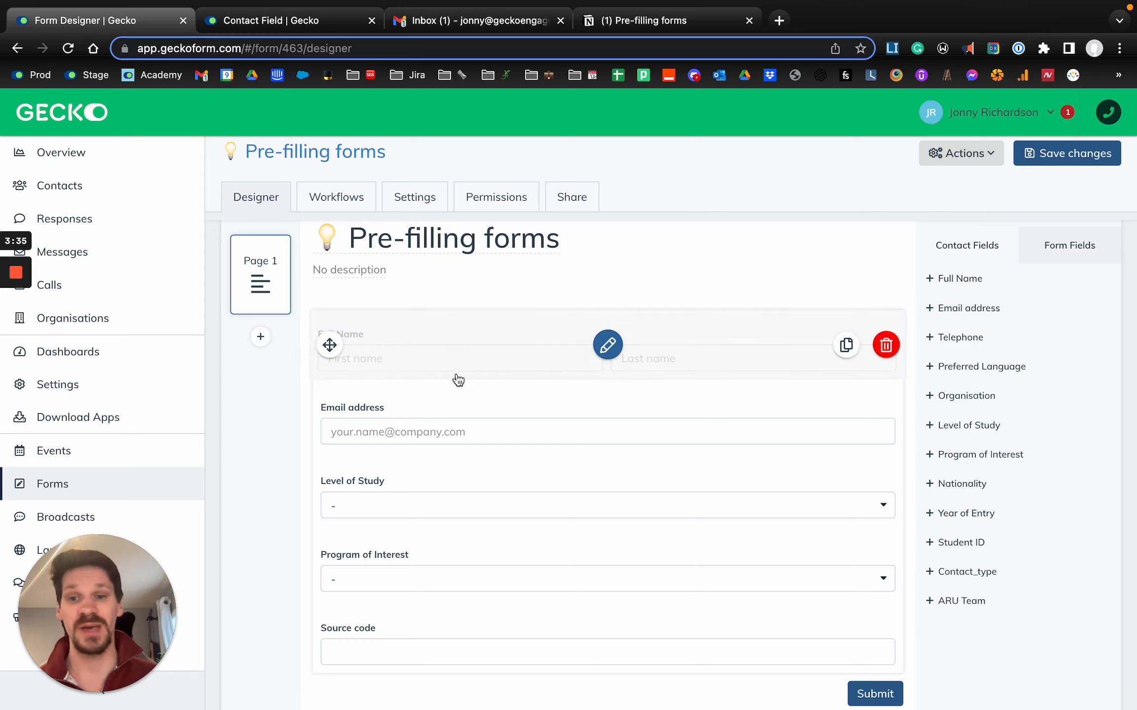
{"action": "left_click", "coordinate": [617, 20]}
{"action": "left_click_drag", "start_coordinate": [227, 411], "coordinate": [197, 431]}
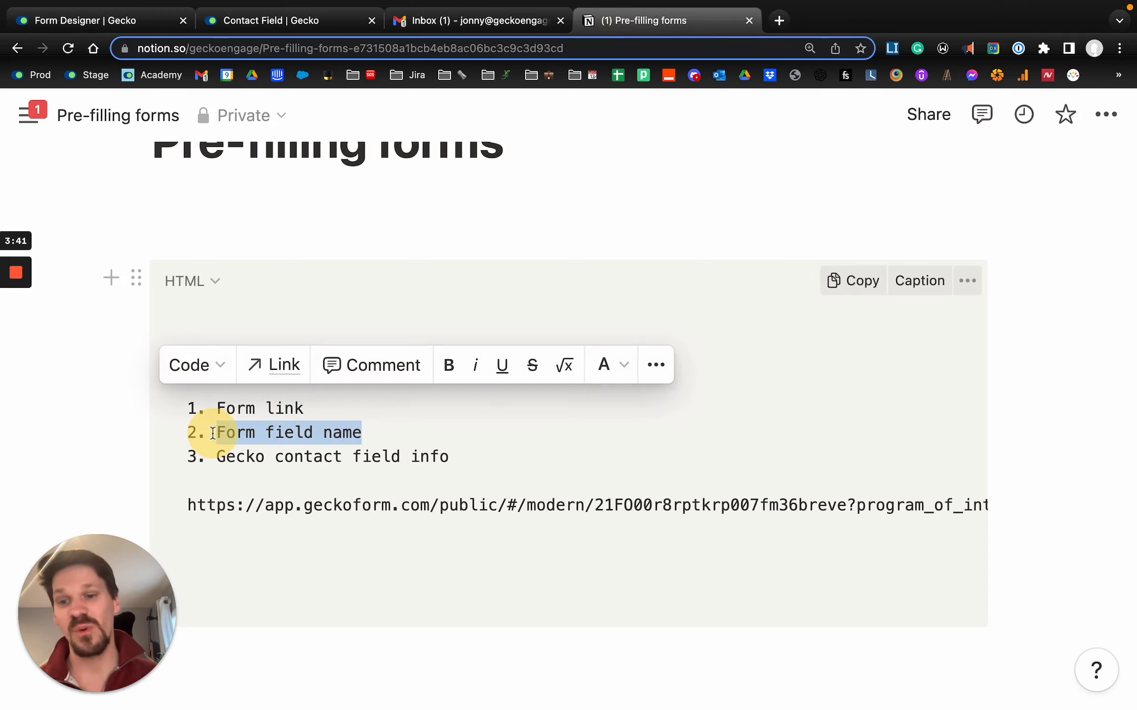
- Switch to Gecko, open the Full Name field's settings in the form designer and copy its template tag
{"action": "left_click", "coordinate": [90, 24]}
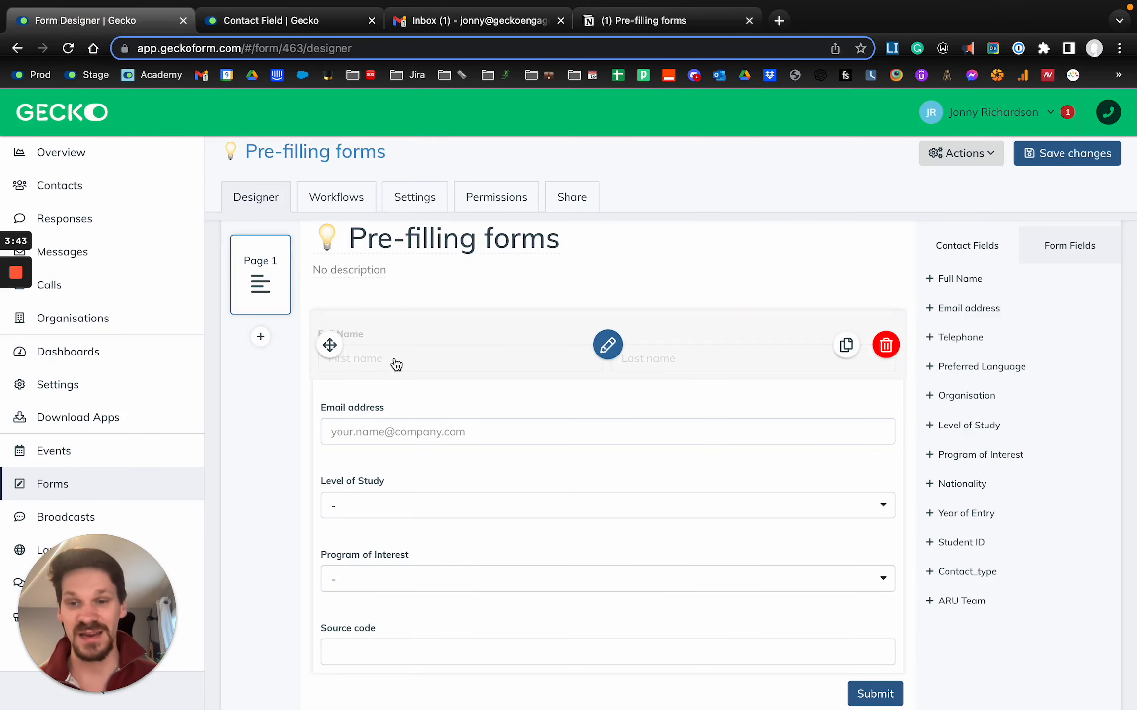
{"action": "left_click", "coordinate": [411, 362]}
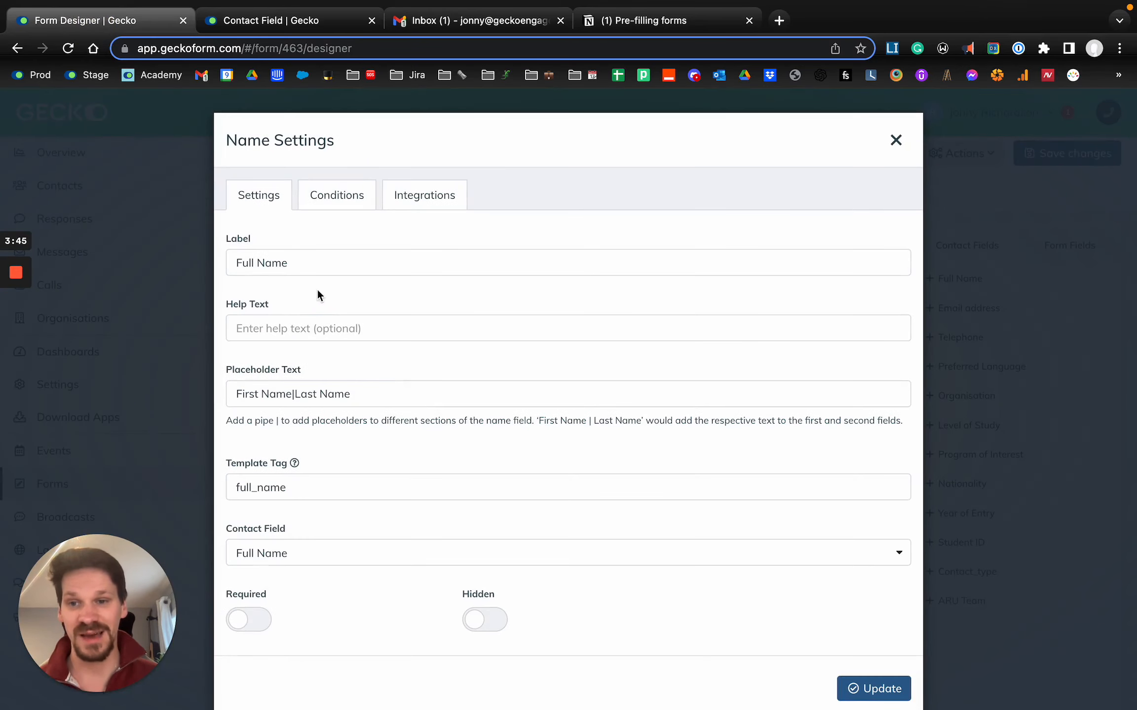
{"action": "left_click_drag", "start_coordinate": [330, 488], "coordinate": [224, 486]}
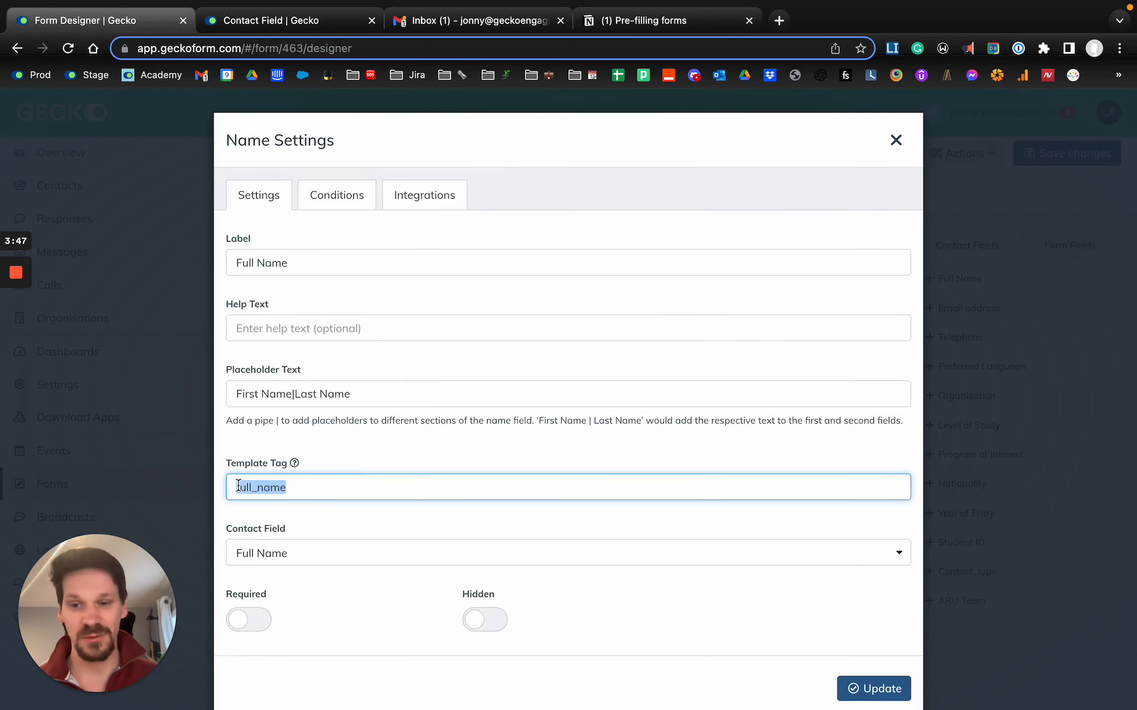
- Switch to the Notion notes and append &full_name= to the end of the form link
{"action": "left_click", "coordinate": [643, 24]}
{"action": "left_click", "coordinate": [759, 504]}
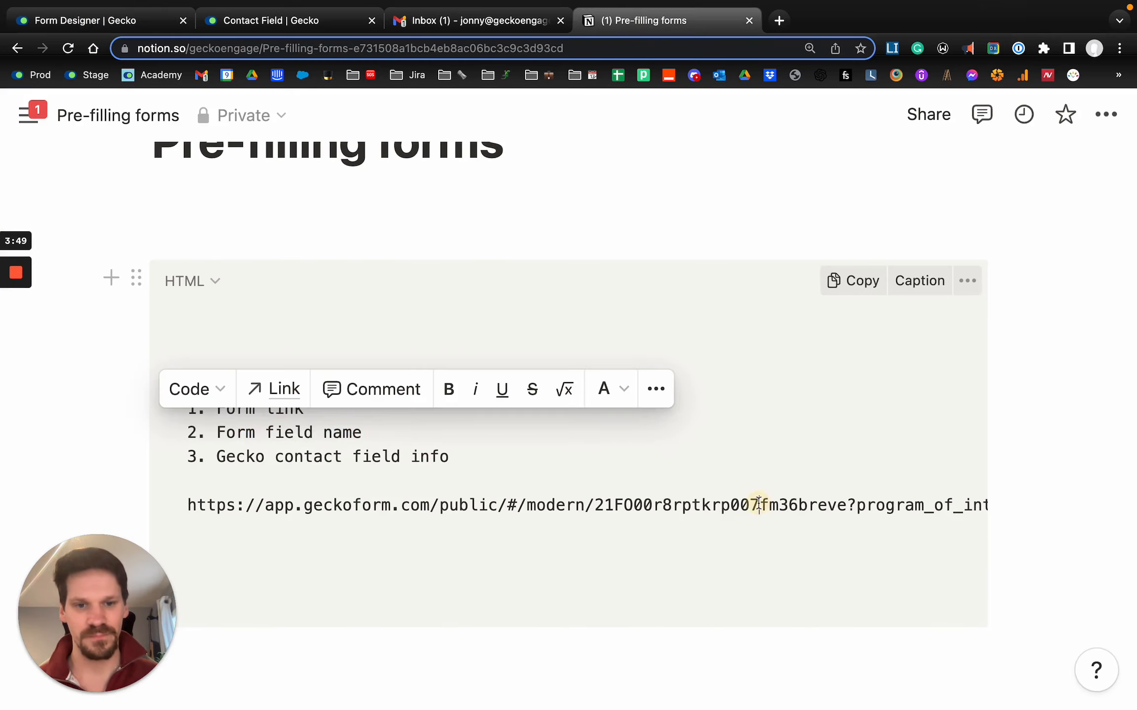
{"action": "key", "text": "super+Right"}
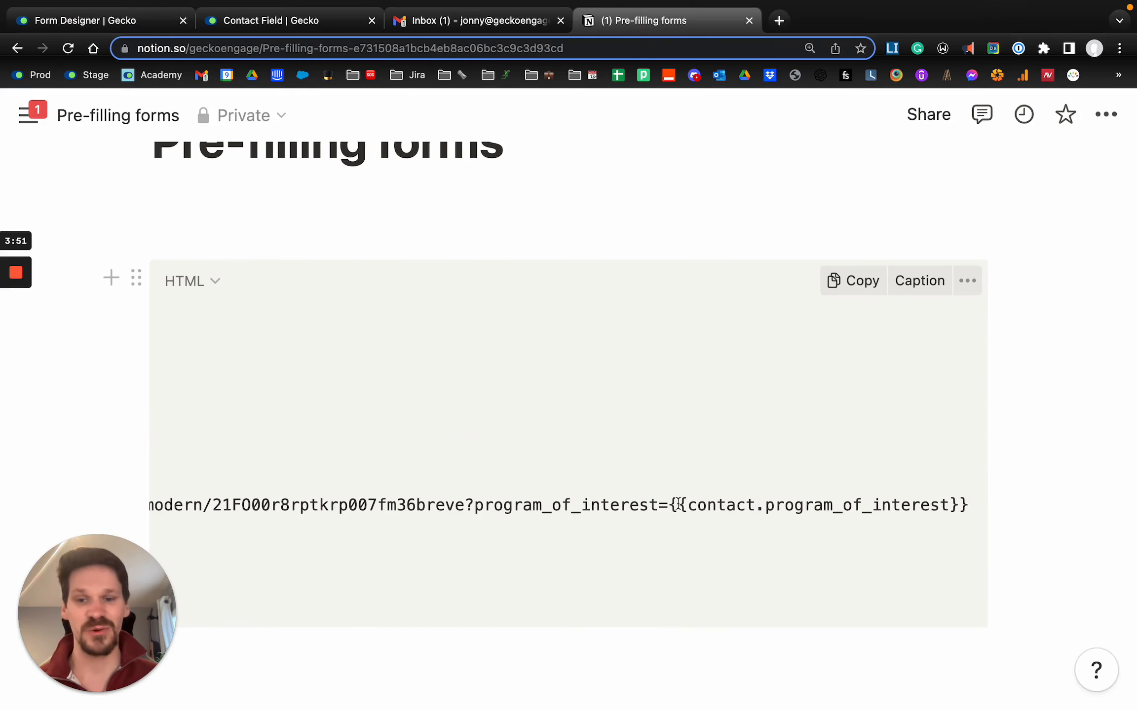
{"action": "left_click", "coordinate": [471, 505]}
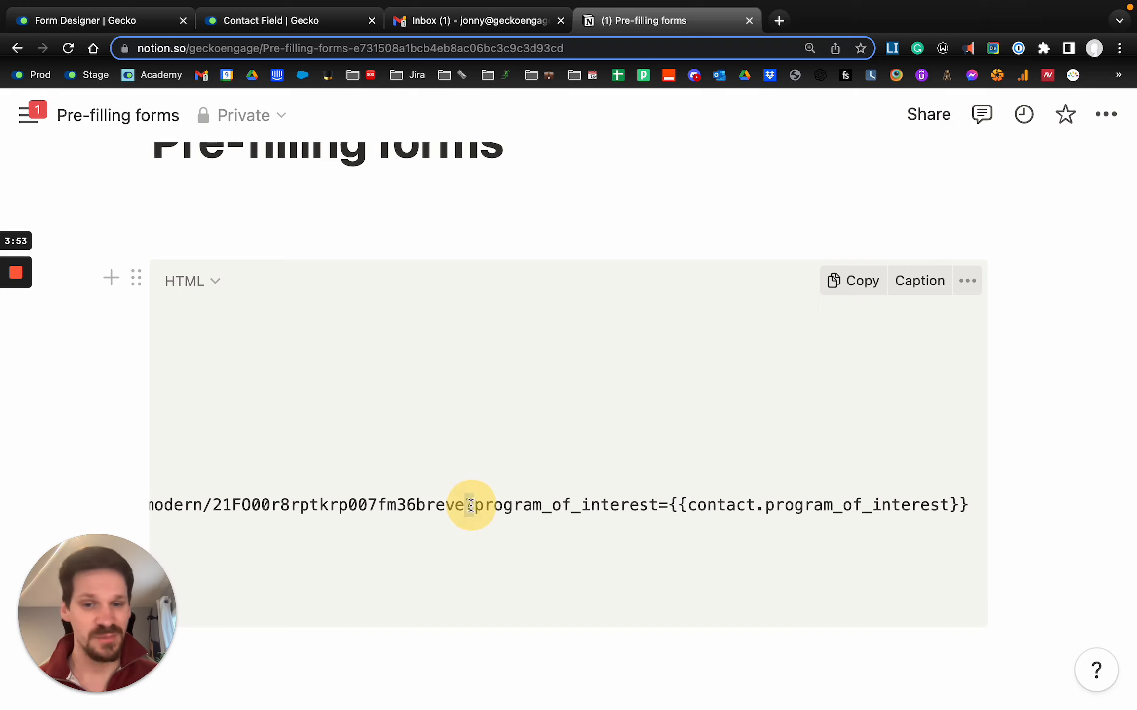
{"action": "left_click_drag", "start_coordinate": [471, 505], "coordinate": [465, 504]}
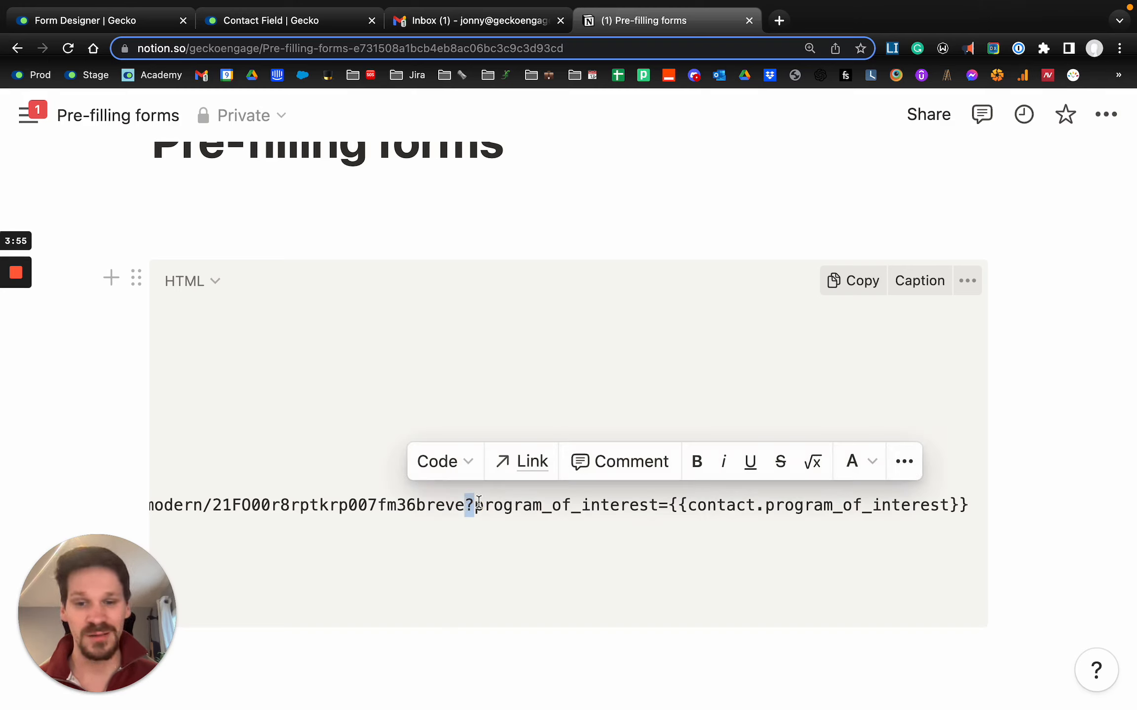
{"action": "left_click", "coordinate": [476, 504]}
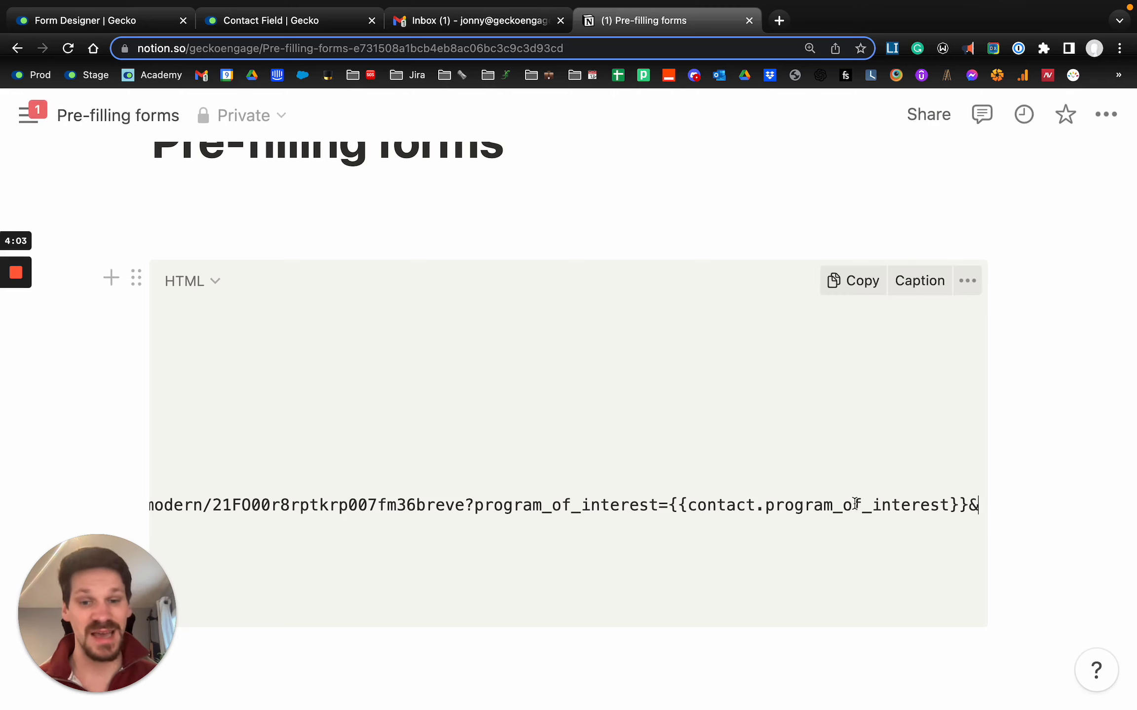
{"action": "scroll", "coordinate": [855, 505], "scroll_direction": "right", "scroll_amount": 1}
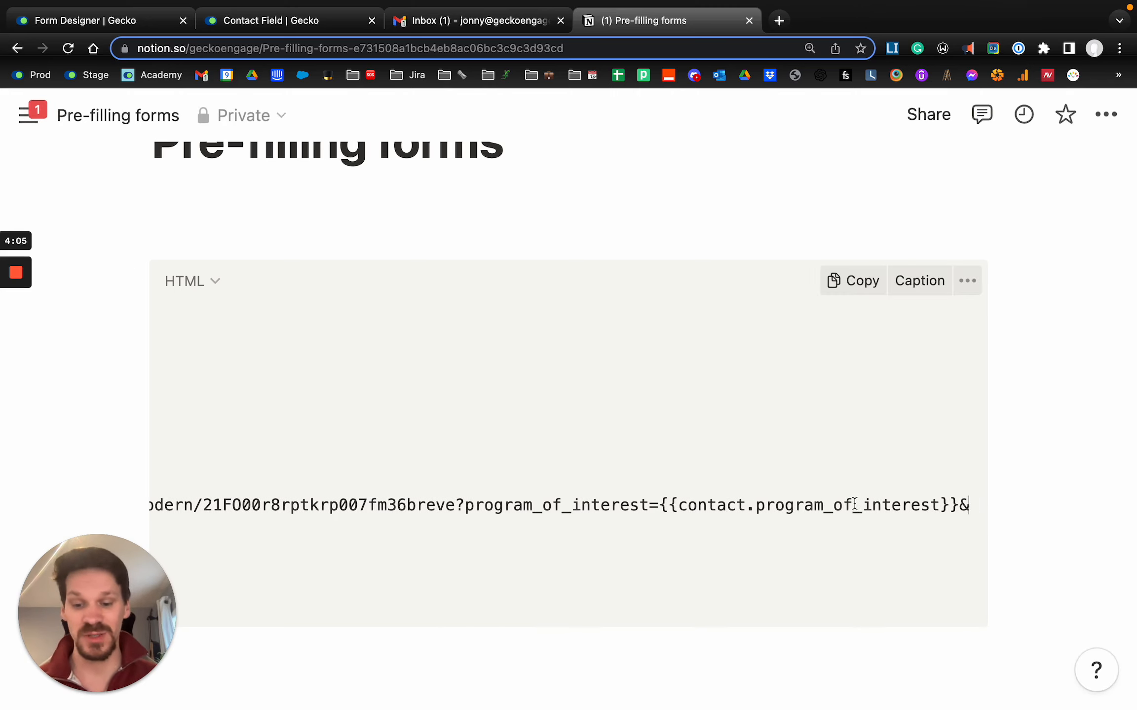
{"action": "scroll", "coordinate": [907, 504], "scroll_direction": "right", "scroll_amount": 3}
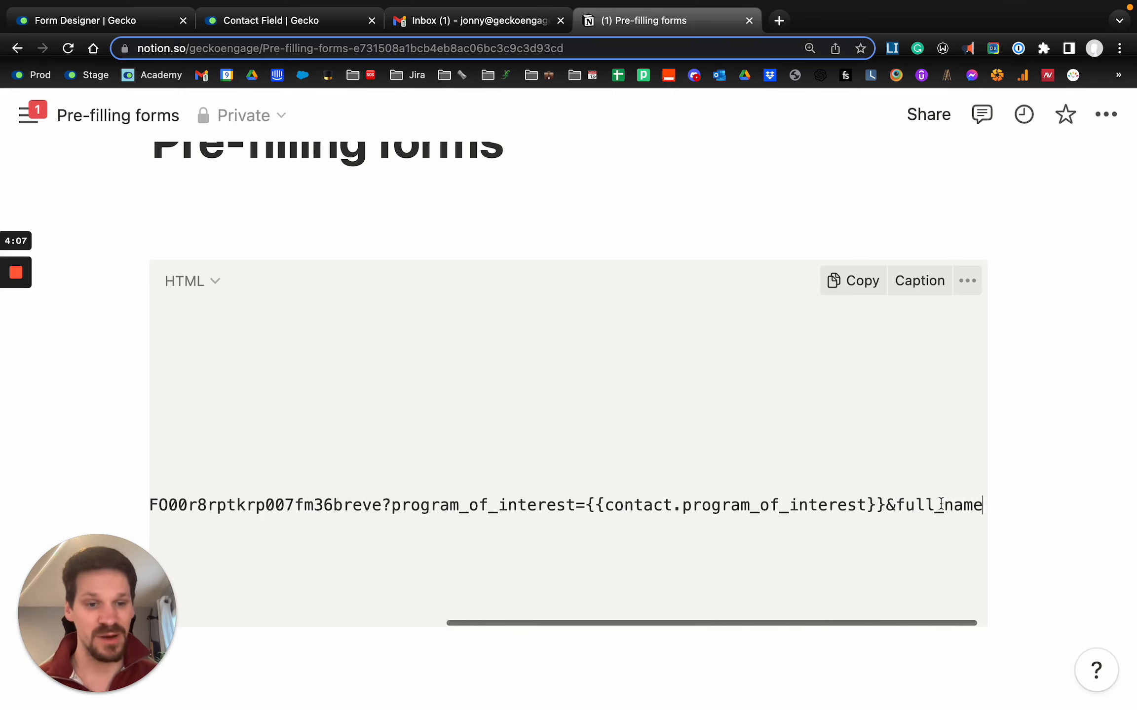
{"action": "type", "text": "="}
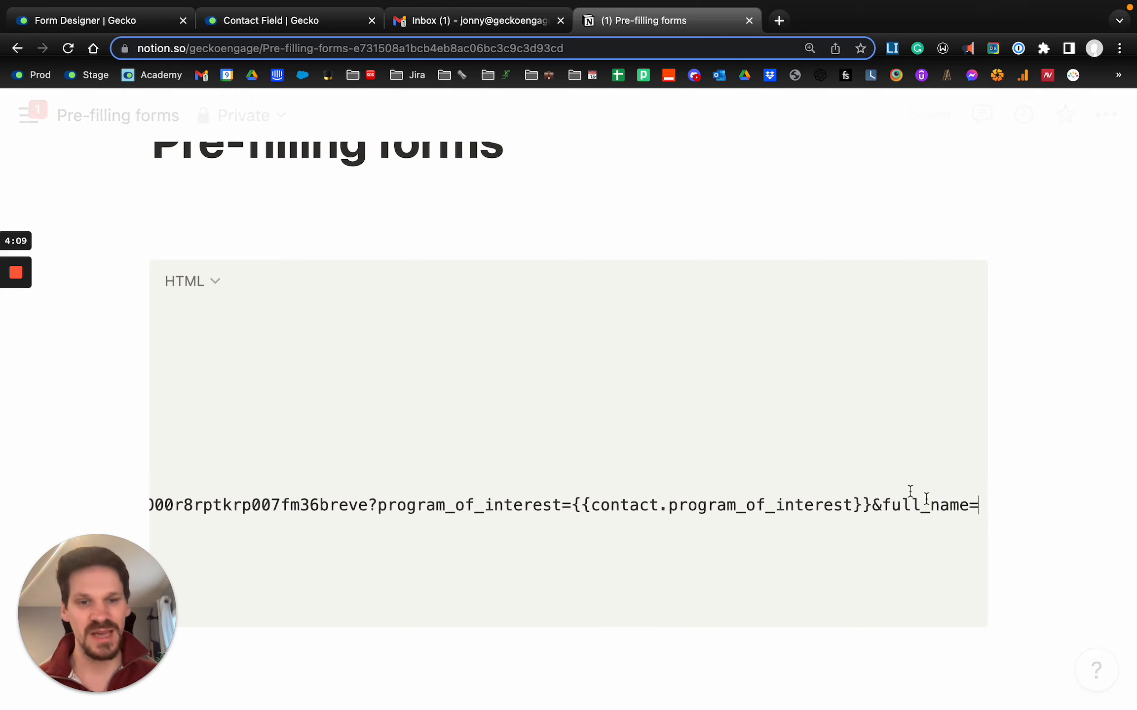
{"action": "type", "text": "{{contact."}
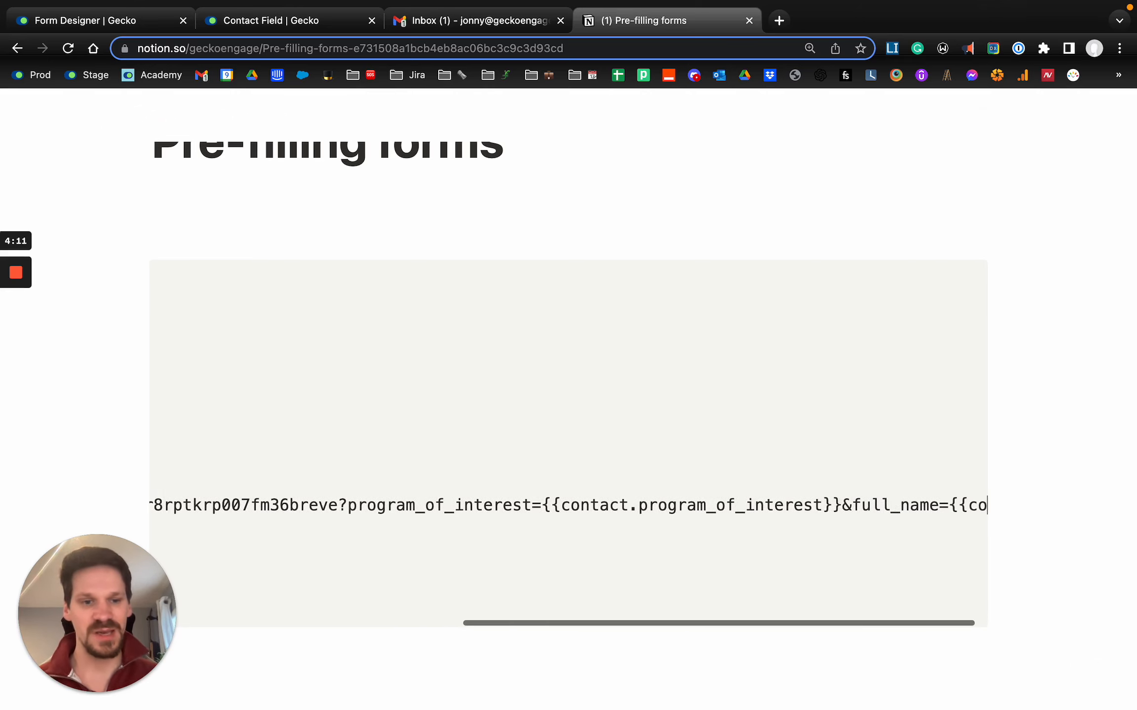
{"action": "type", "text": "full_name"}
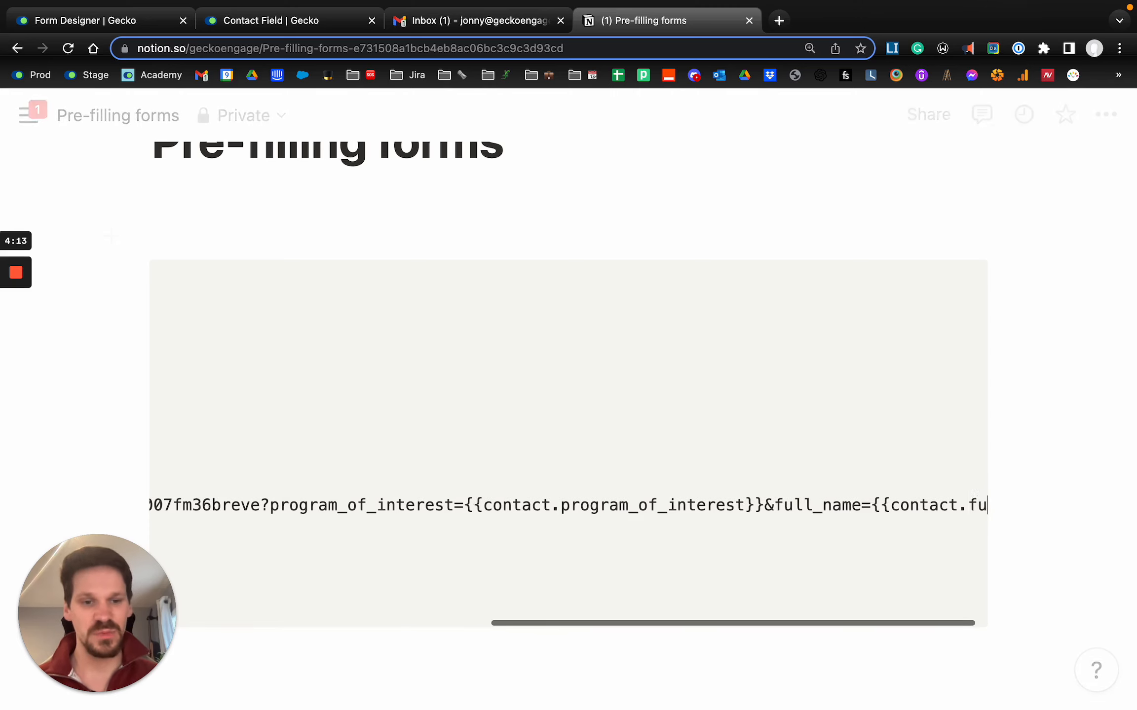
{"action": "type", "text": ".first_"}
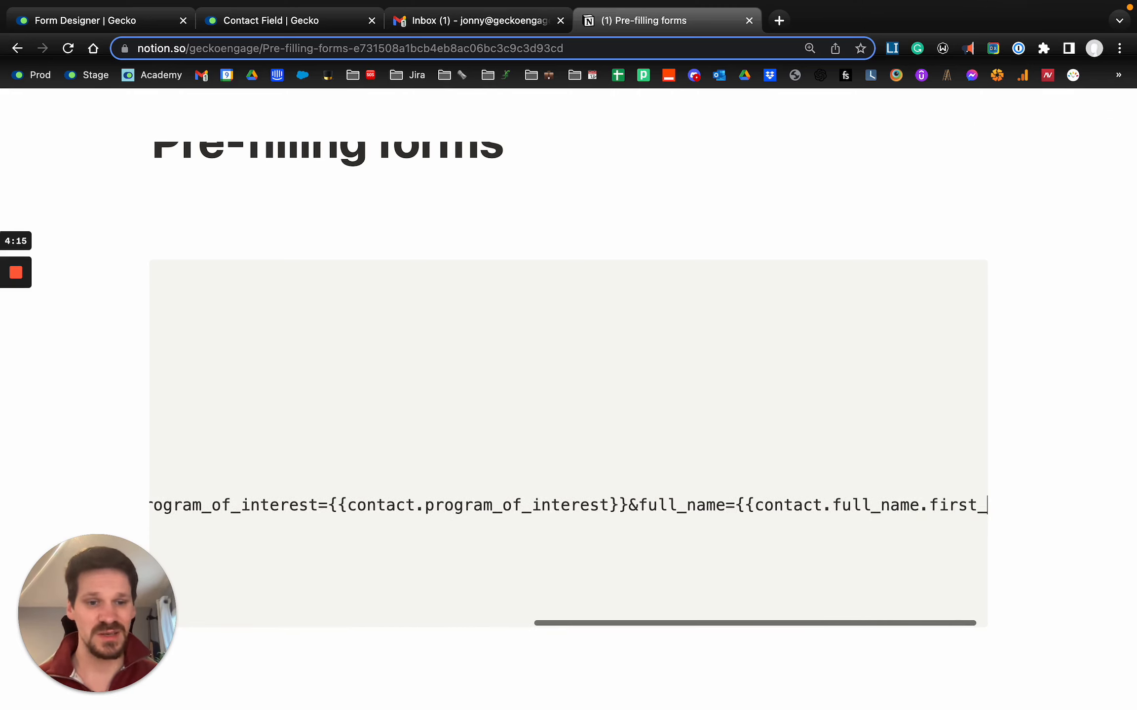
{"action": "type", "text": "name}}|"}
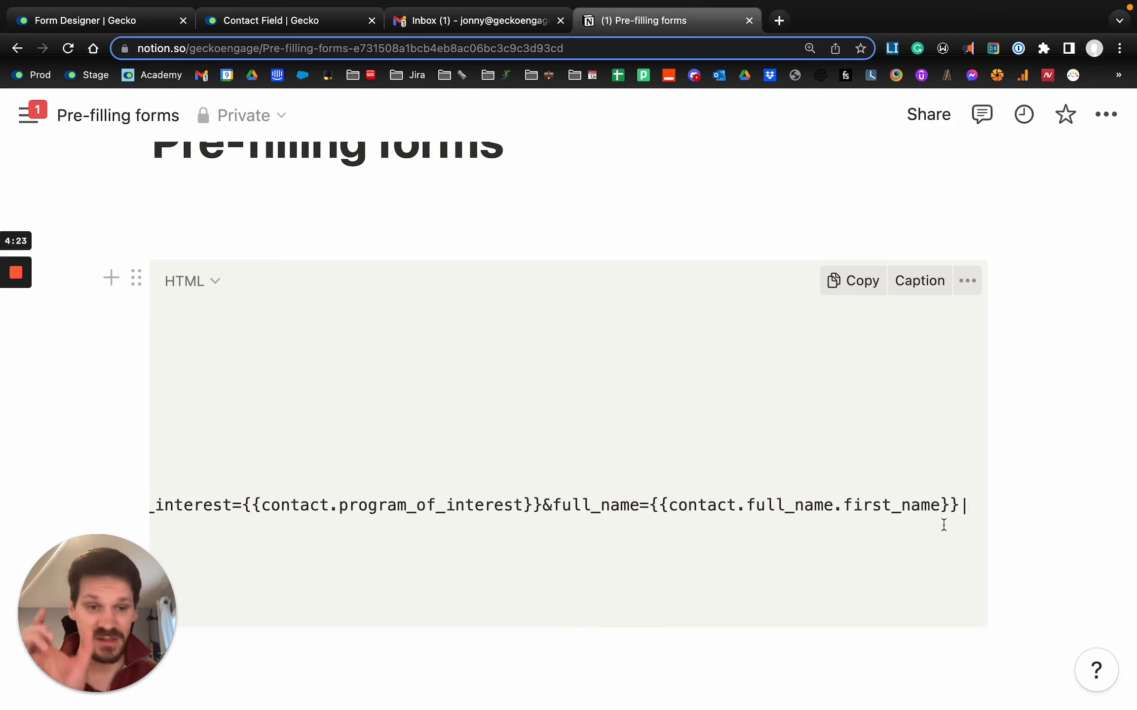
{"action": "type", "text": " {{contact."}
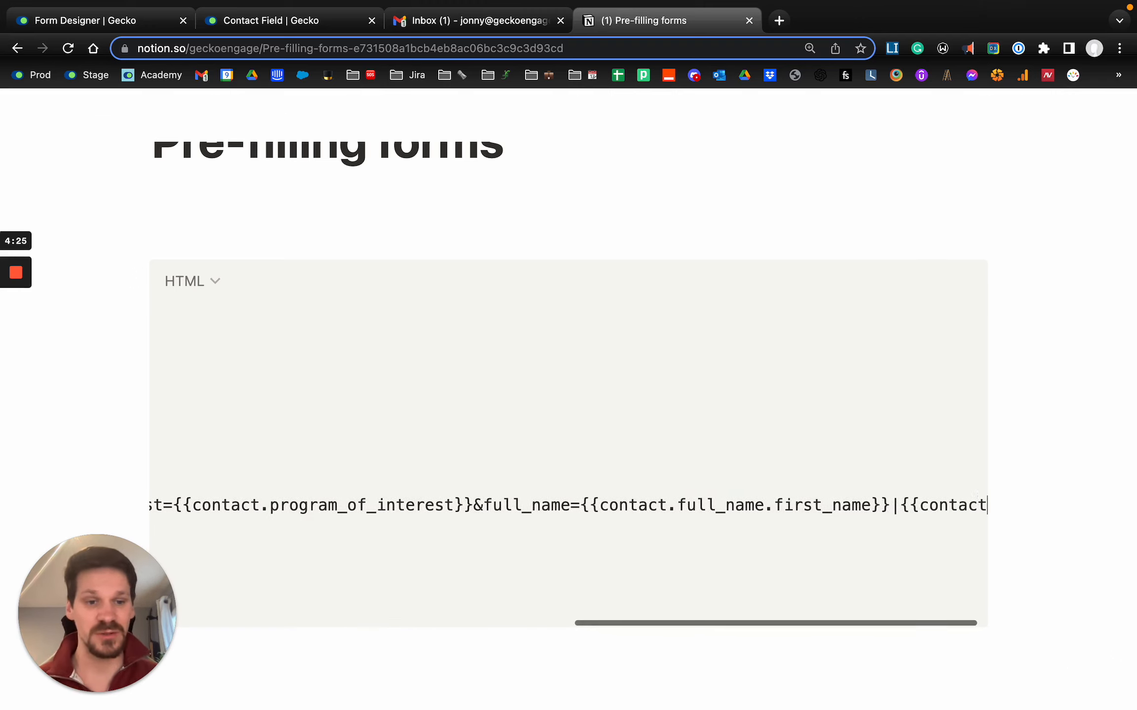
{"action": "type", "text": "full_name."}
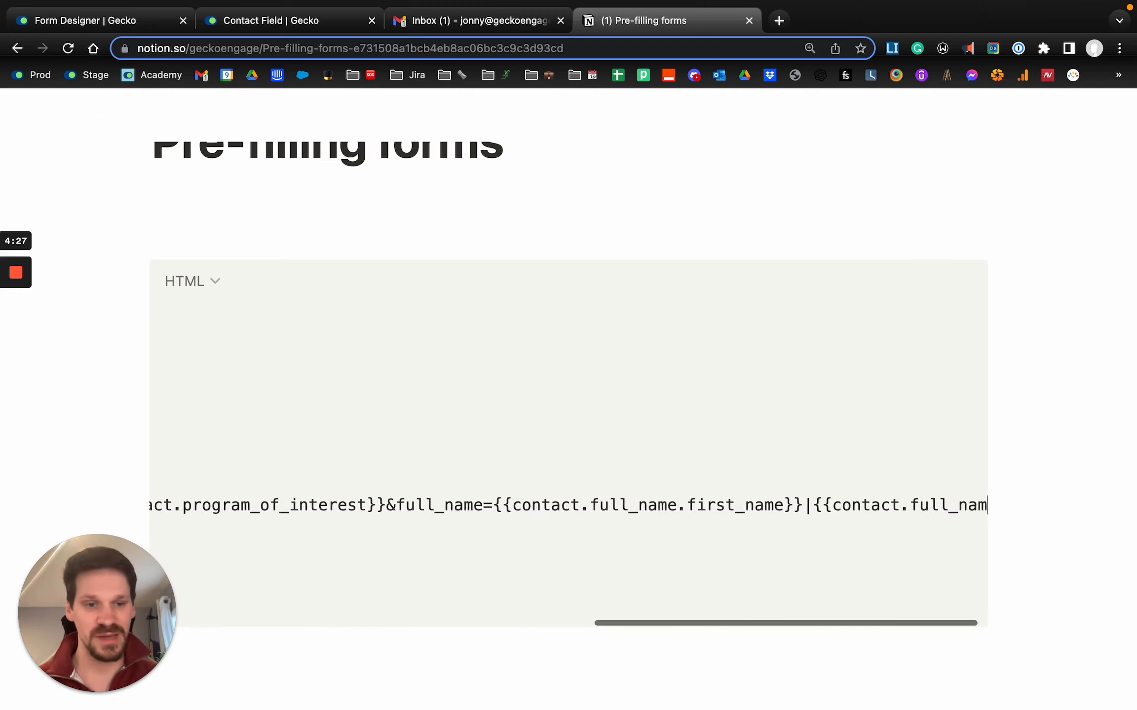
{"action": "type", "text": "last_name}}"}
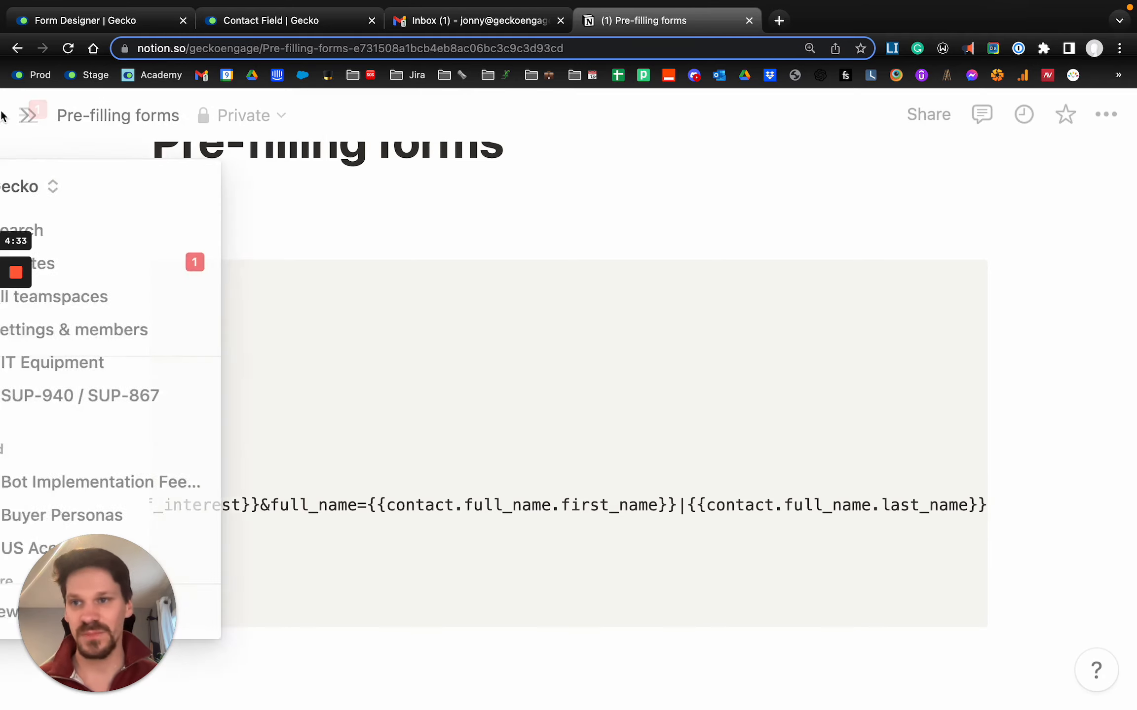
- Switch to Gecko's form designer, copy the template tag from the Email address field's settings and close them
{"action": "left_click", "coordinate": [108, 11]}
{"action": "key", "text": "Escape"}
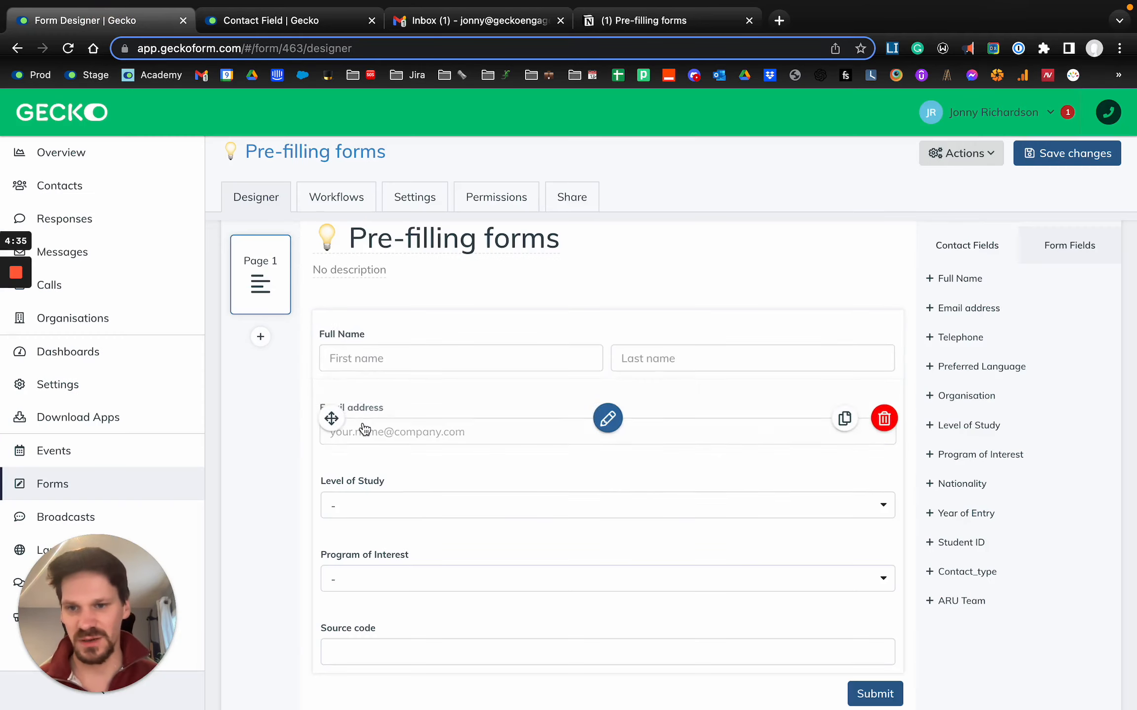
{"action": "left_click", "coordinate": [368, 431]}
{"action": "left_click", "coordinate": [287, 466]}
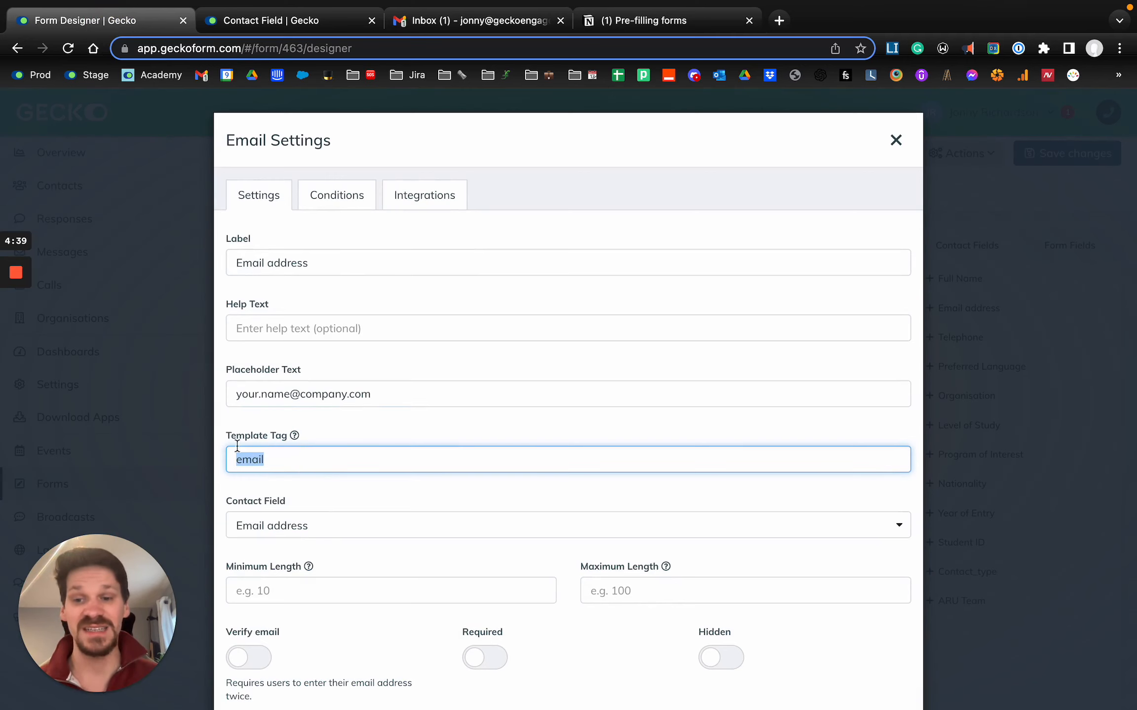
{"action": "key", "text": "Escape"}
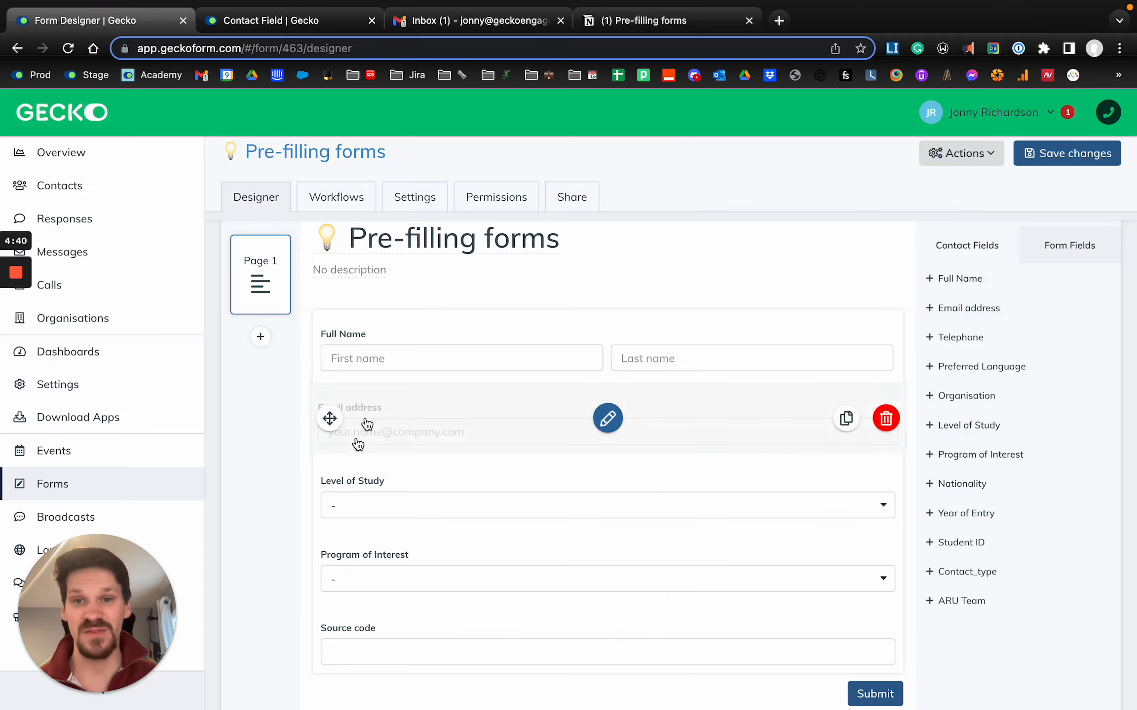
- Switch to the Notion notes and append &email= to the end of the form link
{"action": "left_click", "coordinate": [614, 26]}
{"action": "type", "text": "&"}
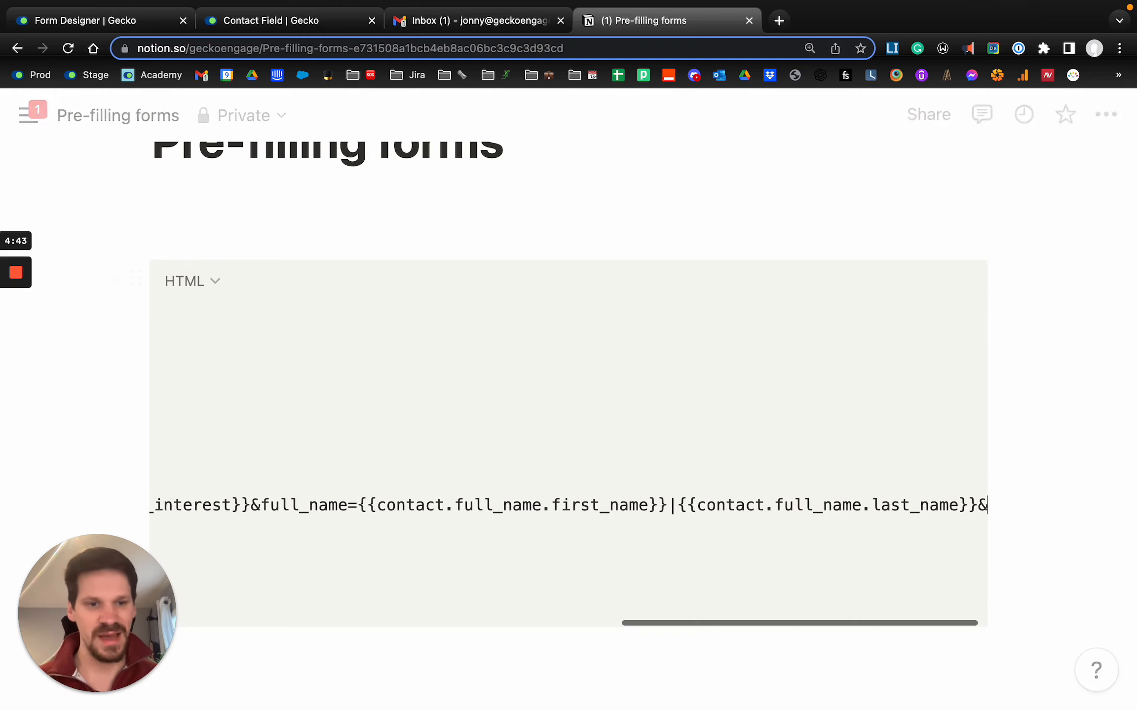
{"action": "type", "text": "email="}
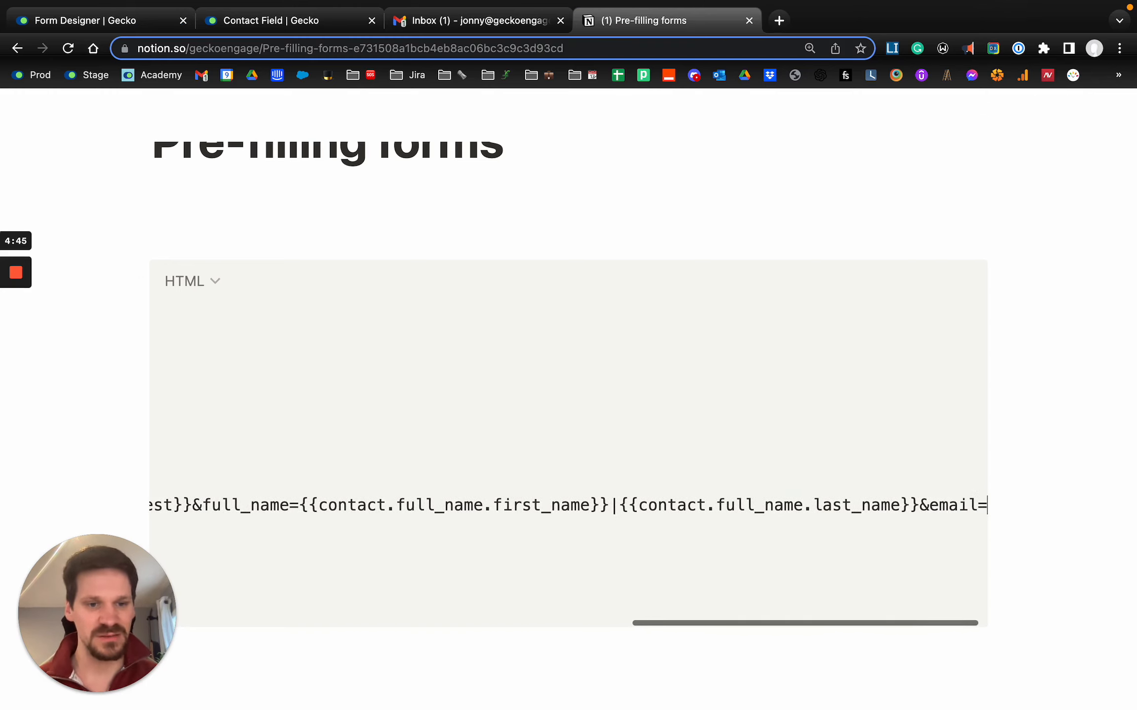
- Append the email placeholder {{contact.email}} followed by an & separator to the form link
{"action": "scroll", "coordinate": [710, 511], "scroll_direction": "left", "scroll_amount": 1}
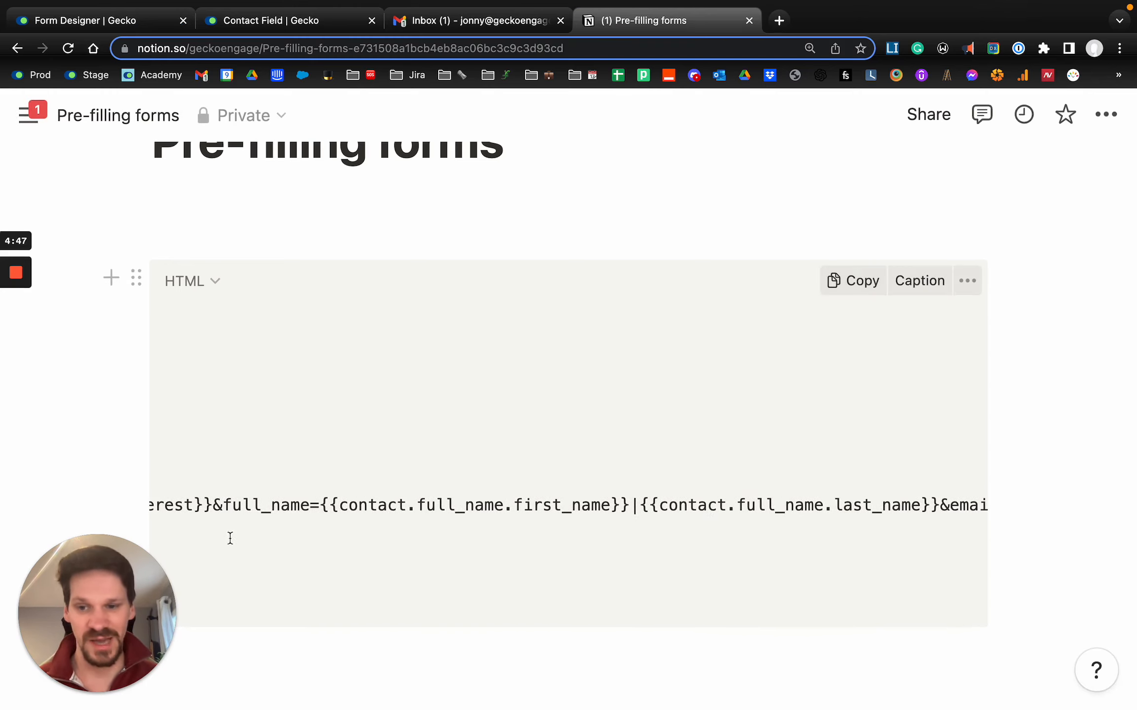
{"action": "scroll", "coordinate": [865, 502], "scroll_direction": "right", "scroll_amount": 2}
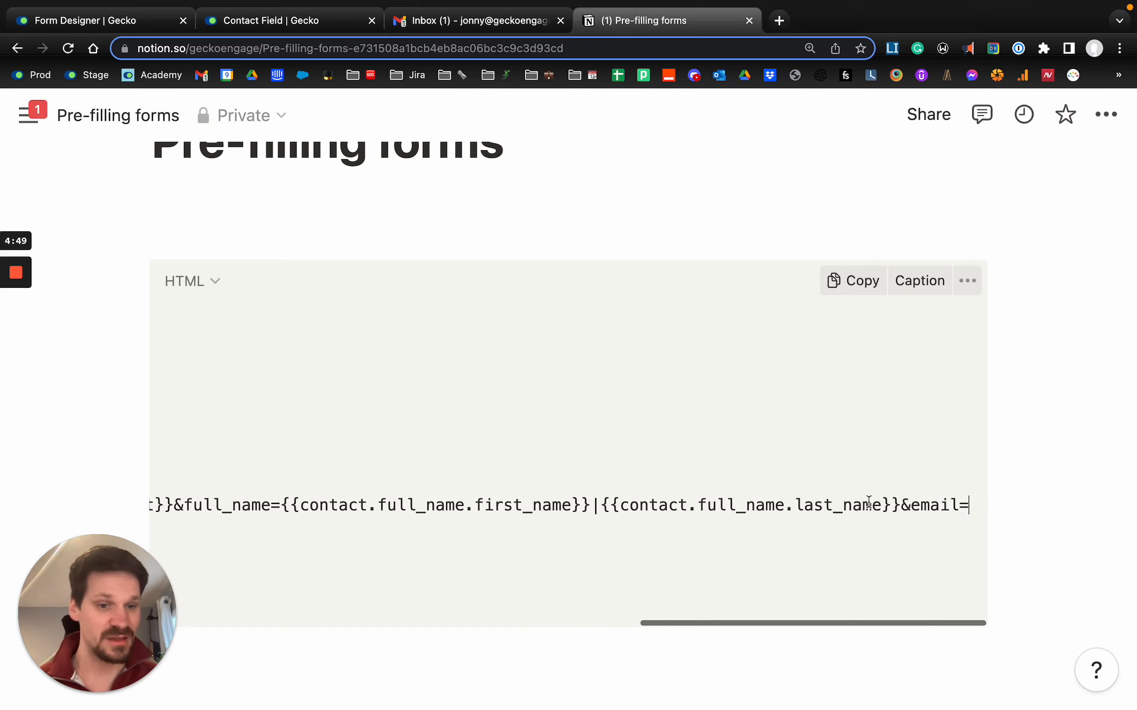
{"action": "type", "text": "{{cont"}
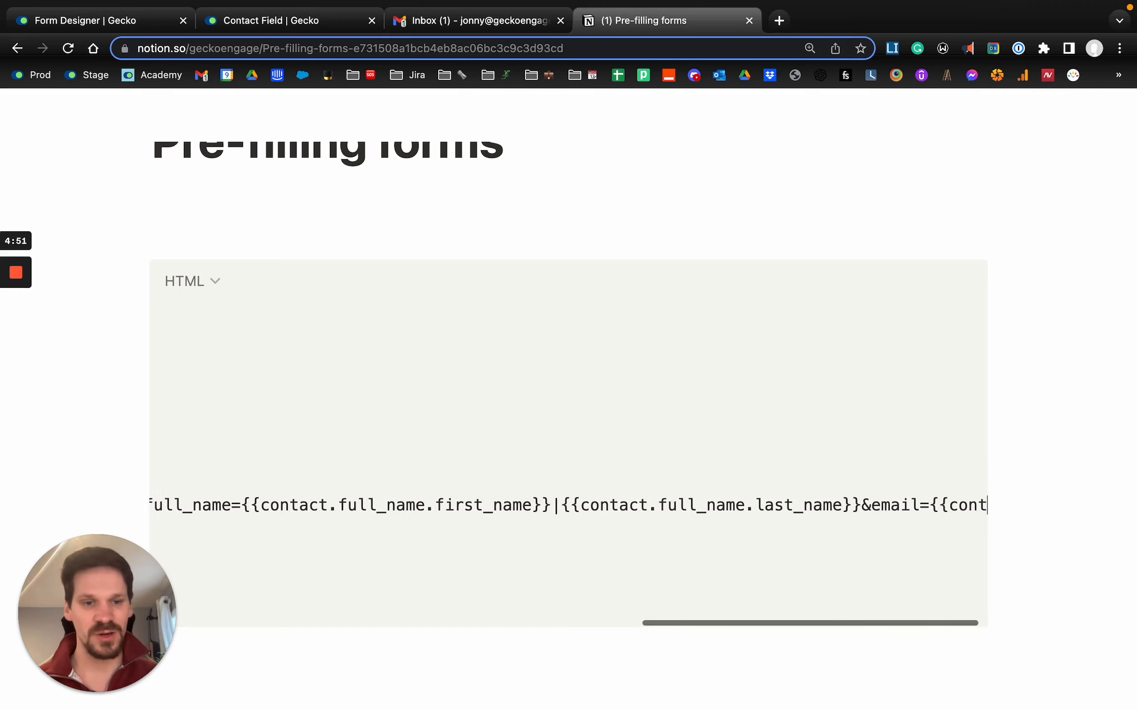
{"action": "type", "text": "act.enai"}
{"action": "key", "text": "BackSpace"}
{"action": "key", "text": "BackSpace"}
{"action": "key", "text": "BackSpace"}
{"action": "type", "text": "mail"}
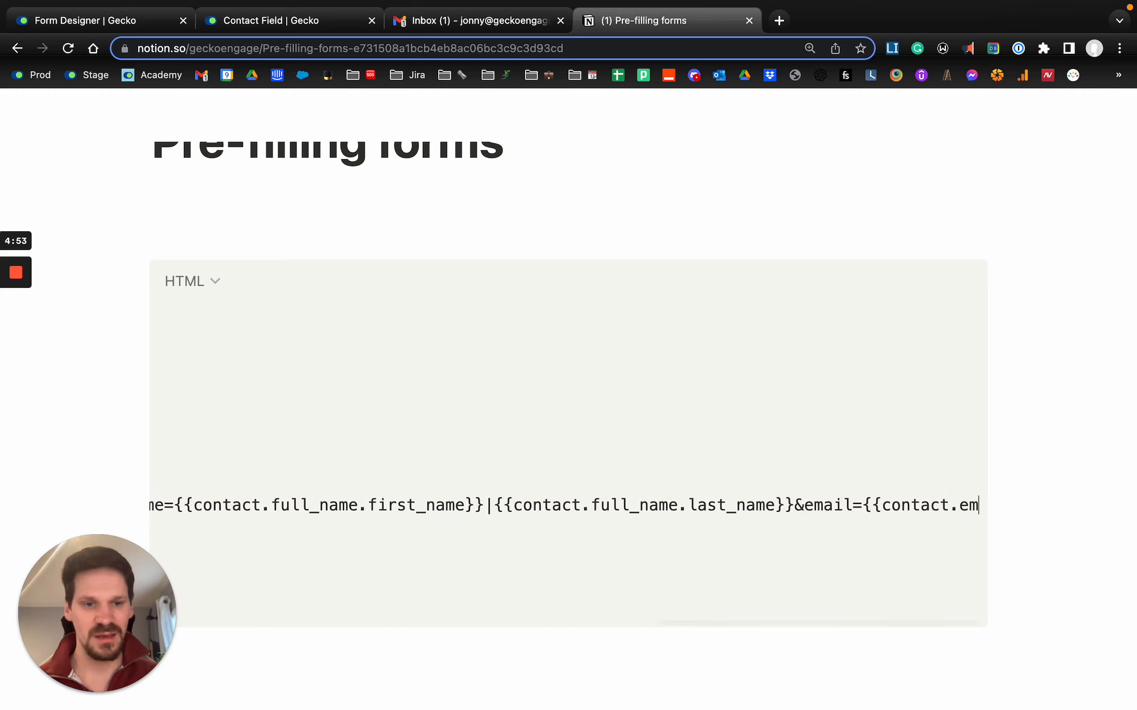
{"action": "type", "text": "}}&"}
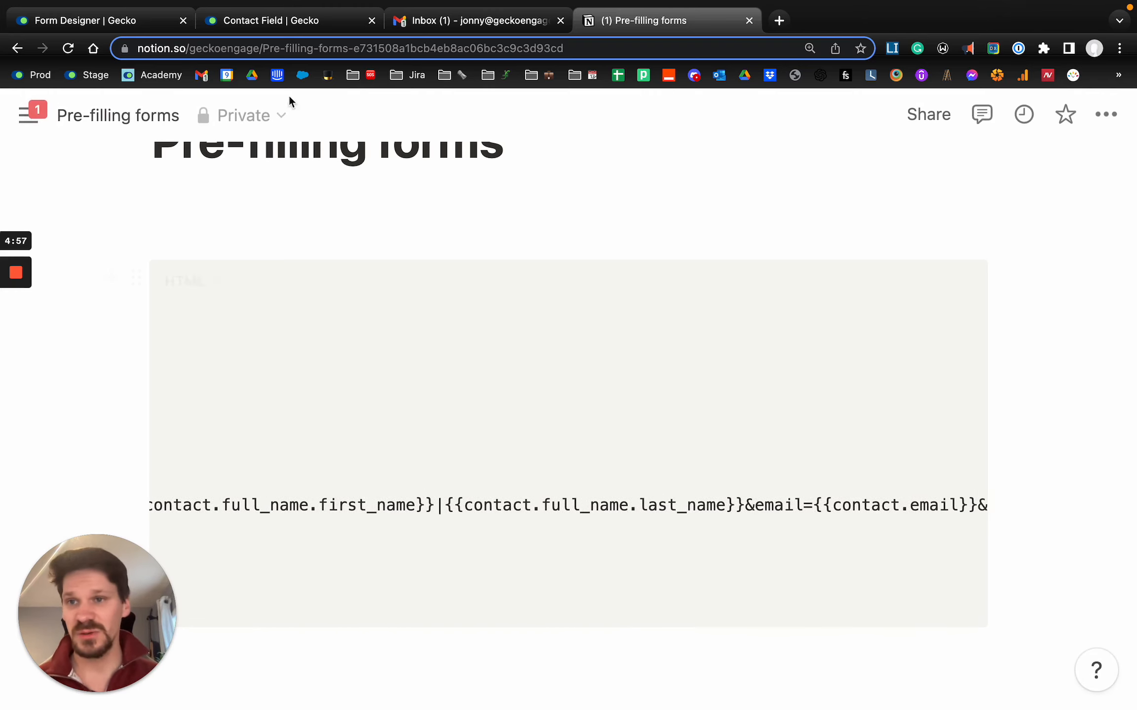
- Switch to Gecko's form designer, open the Level of Study field's settings and copy its template tag
{"action": "left_click", "coordinate": [146, 20]}
{"action": "scroll", "coordinate": [355, 390], "scroll_direction": "down", "scroll_amount": 1}
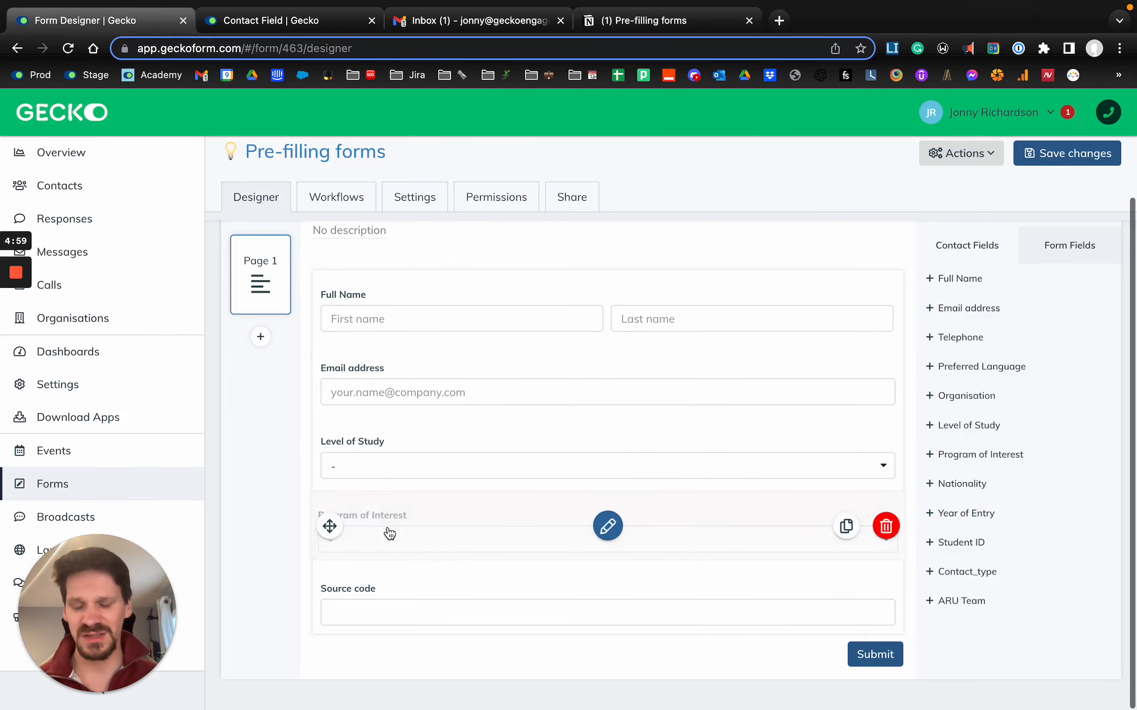
{"action": "left_click", "coordinate": [369, 473]}
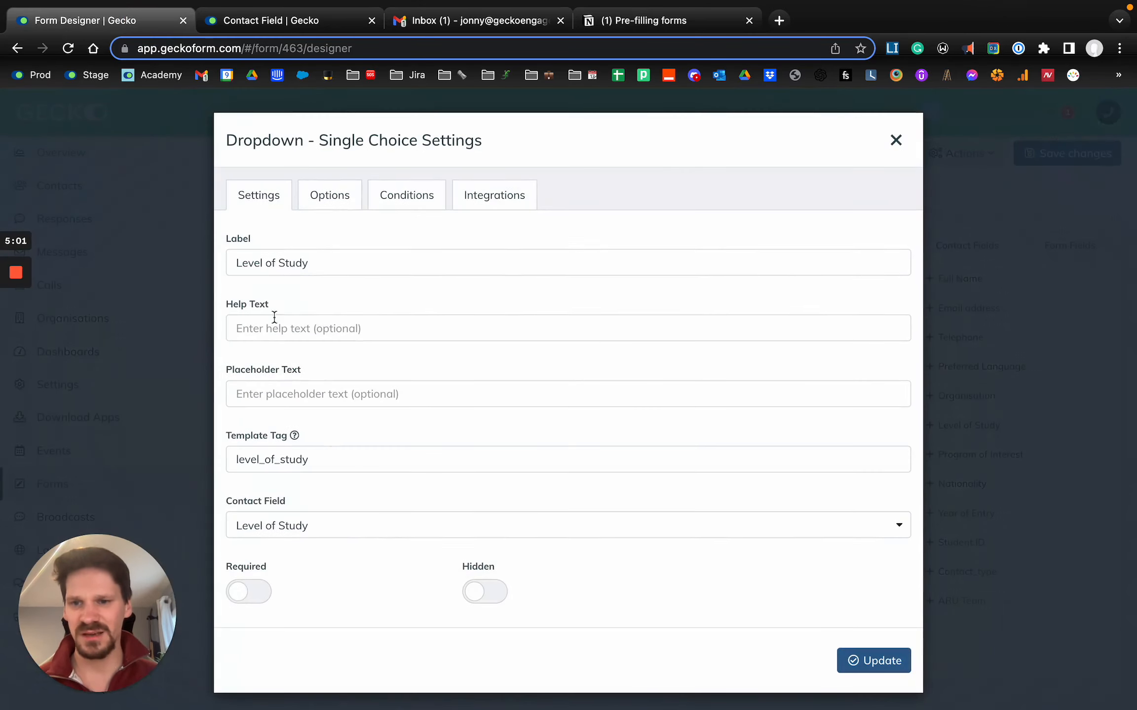
{"action": "double_click", "coordinate": [326, 458]}
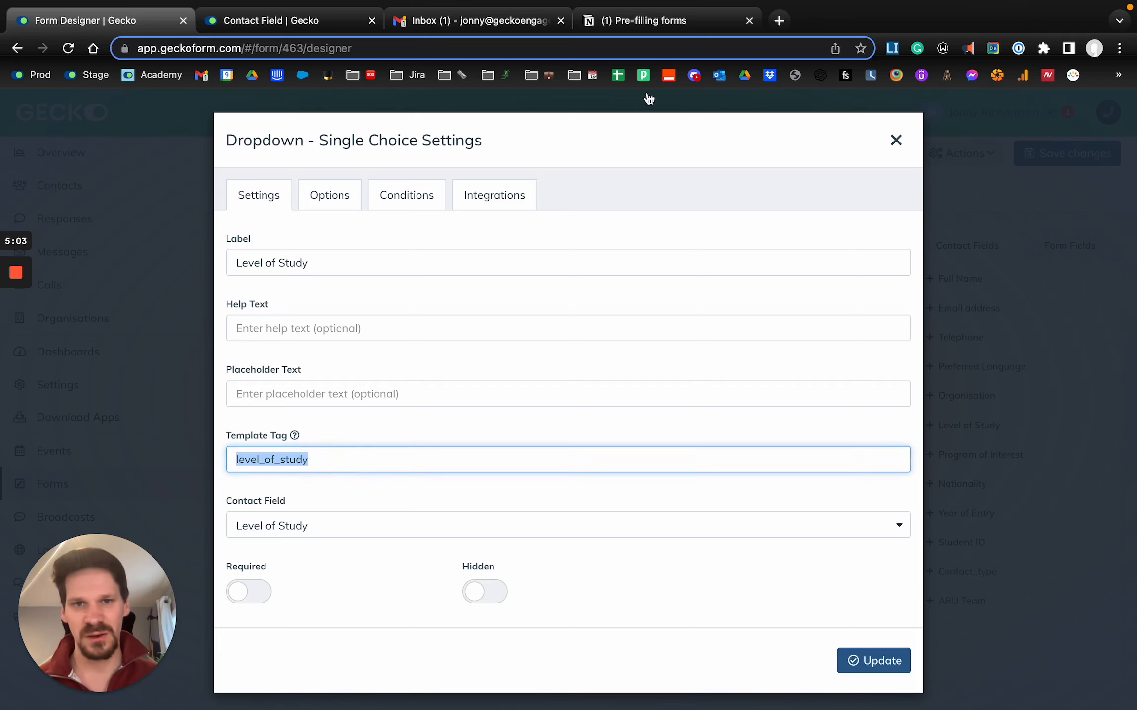
- Switch to the Notion notes and append level_of_study= after the & at the end of the form link
{"action": "left_click", "coordinate": [637, 21]}
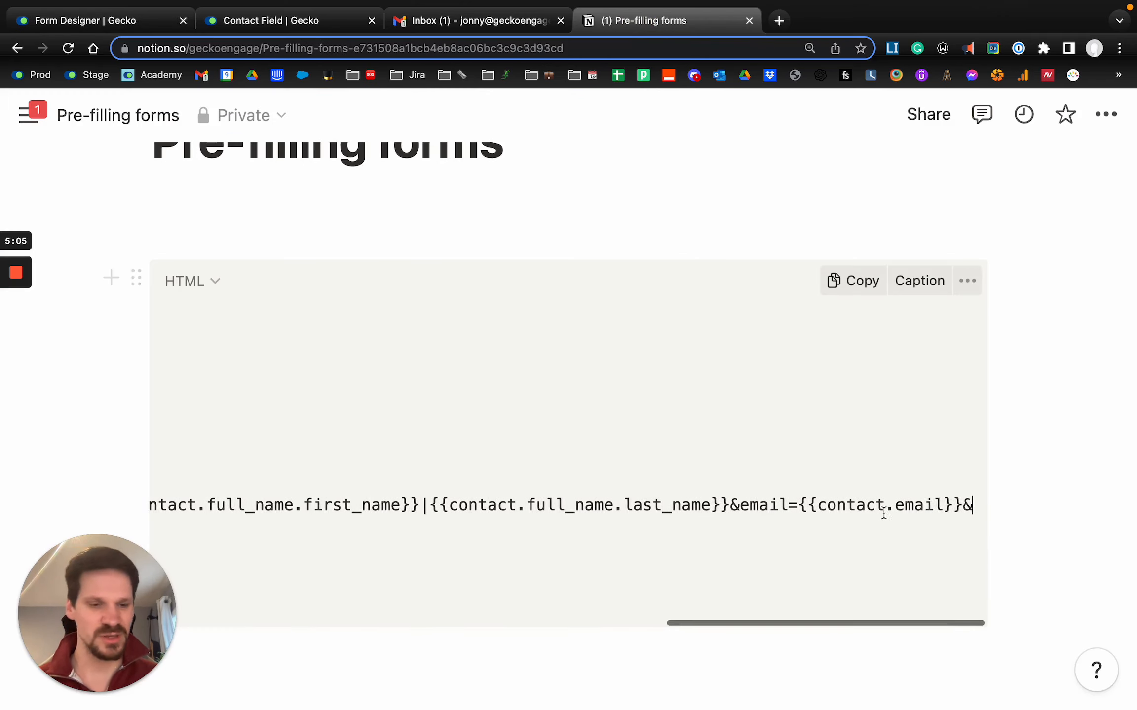
{"action": "type", "text": "level_of_study"}
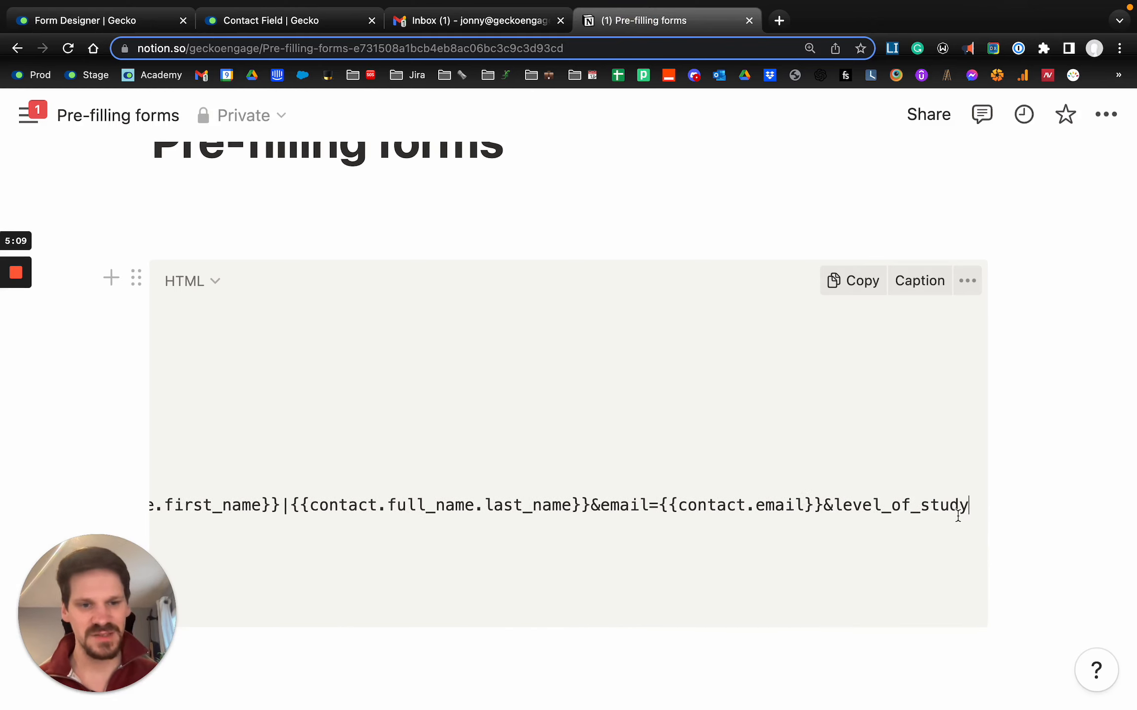
{"action": "type", "text": "="}
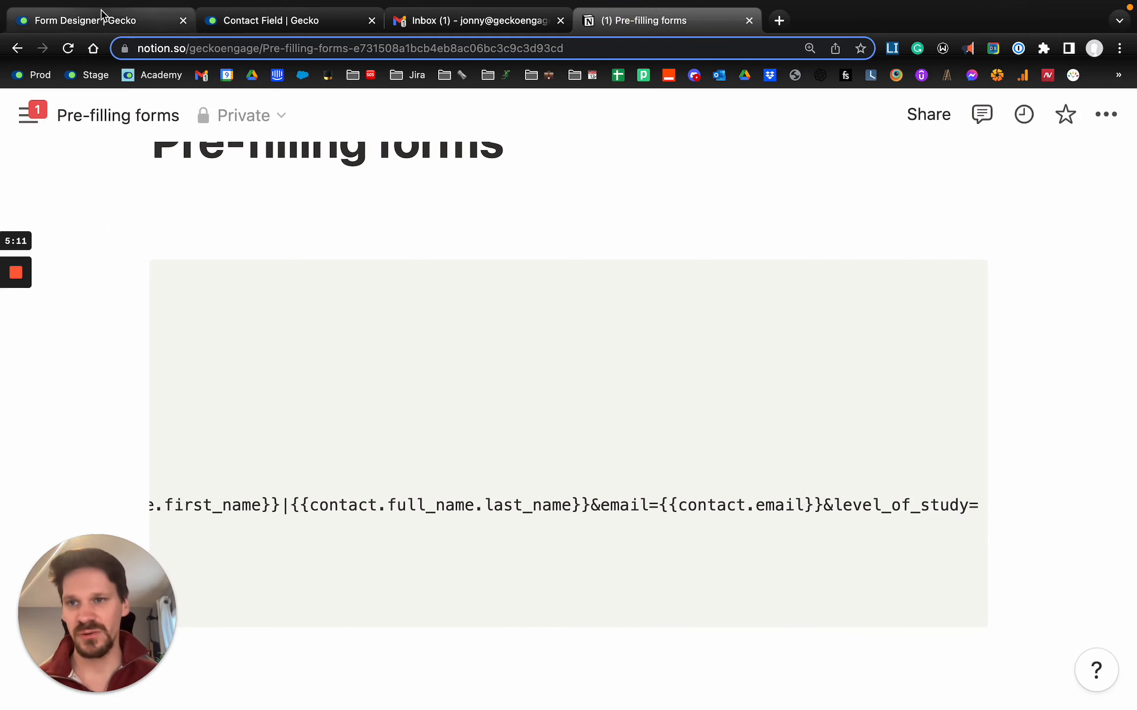
- Switch to Gecko's contact field settings, open the Level of Study contact field and copy its template tag
{"action": "left_click", "coordinate": [252, 22]}
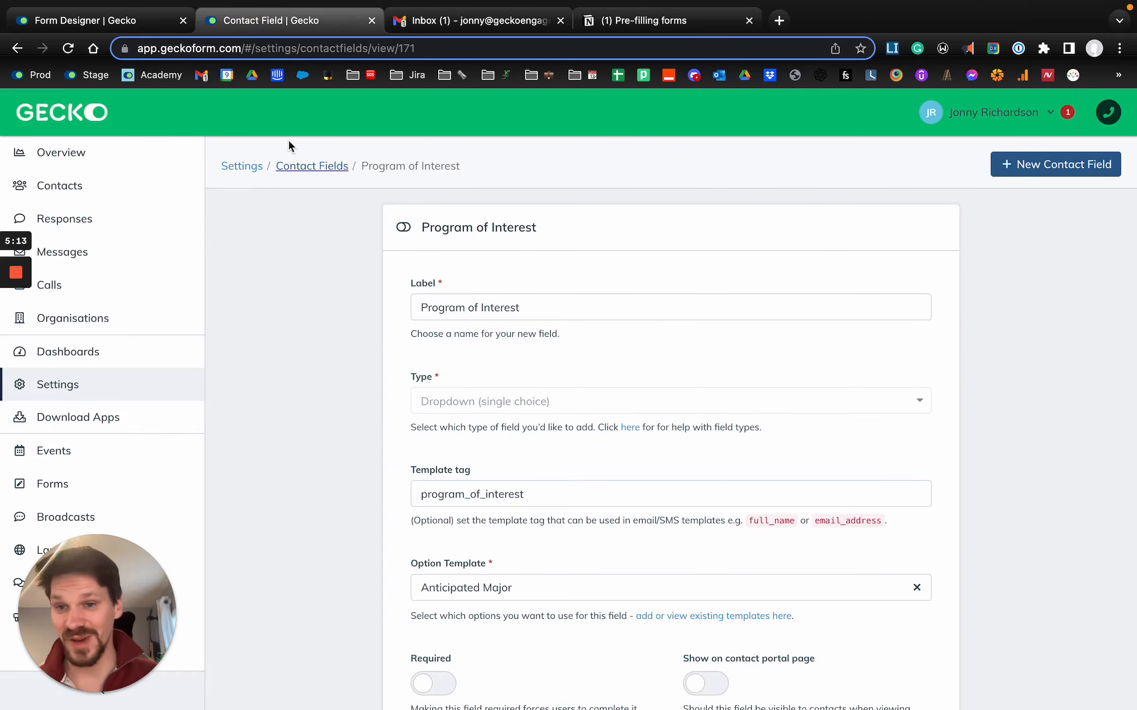
{"action": "left_click", "coordinate": [294, 166]}
{"action": "scroll", "coordinate": [363, 427], "scroll_direction": "down", "scroll_amount": 1}
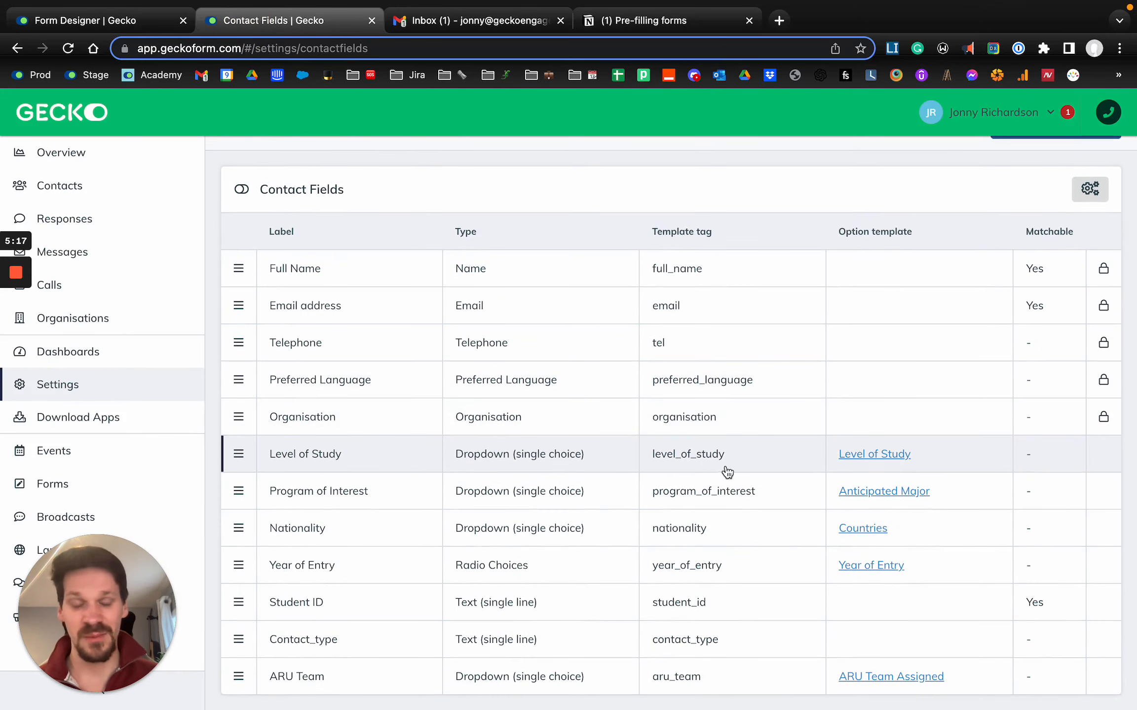
{"action": "left_click", "coordinate": [693, 456]}
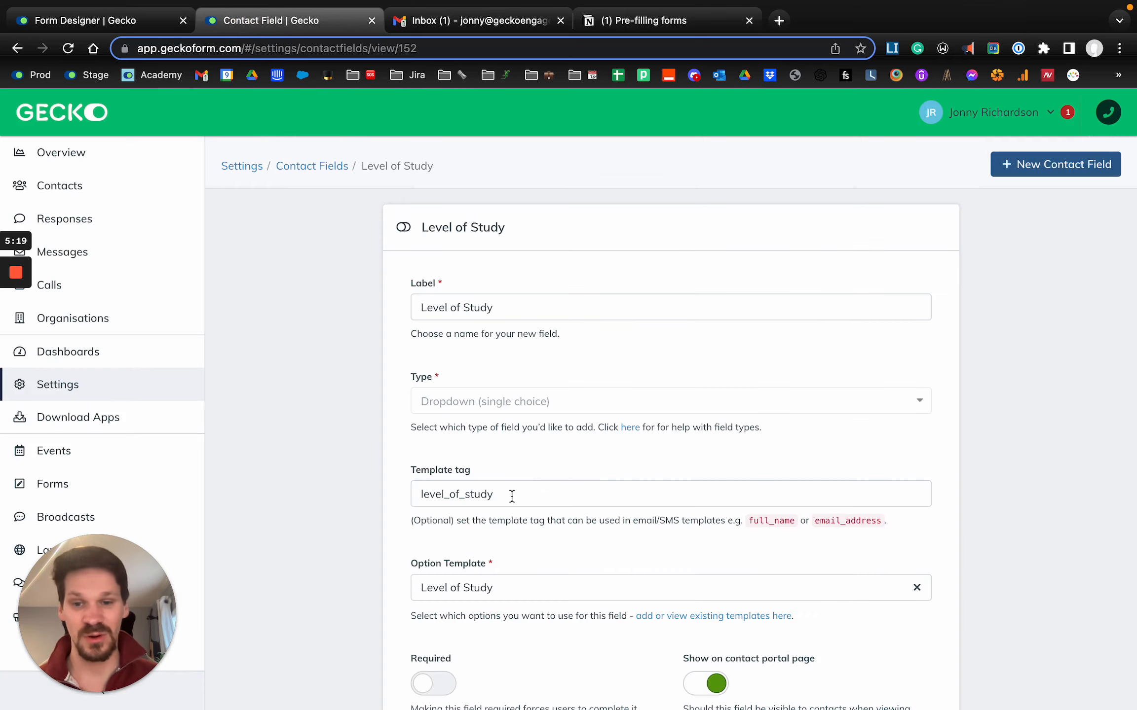
{"action": "double_click", "coordinate": [512, 496]}
- Switch to the Notion notes and append the placeholder {{contact.level_of_study}} to the form link
{"action": "left_click", "coordinate": [666, 20]}
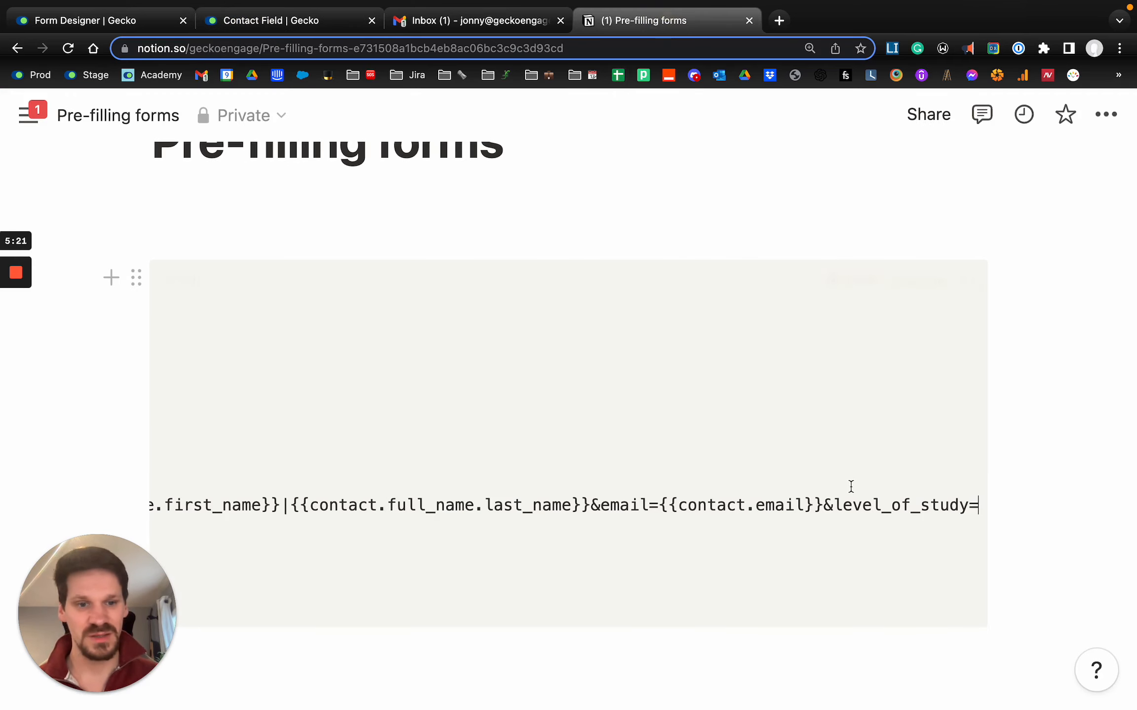
{"action": "type", "text": "{contac"}
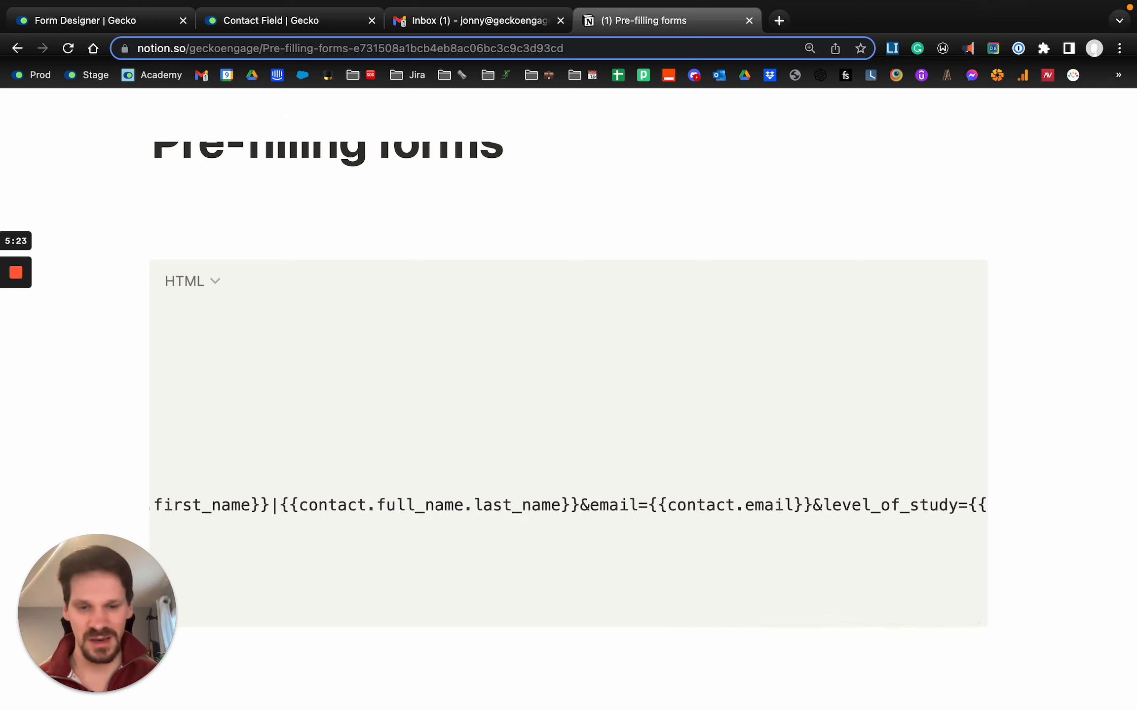
{"action": "type", "text": "t."}
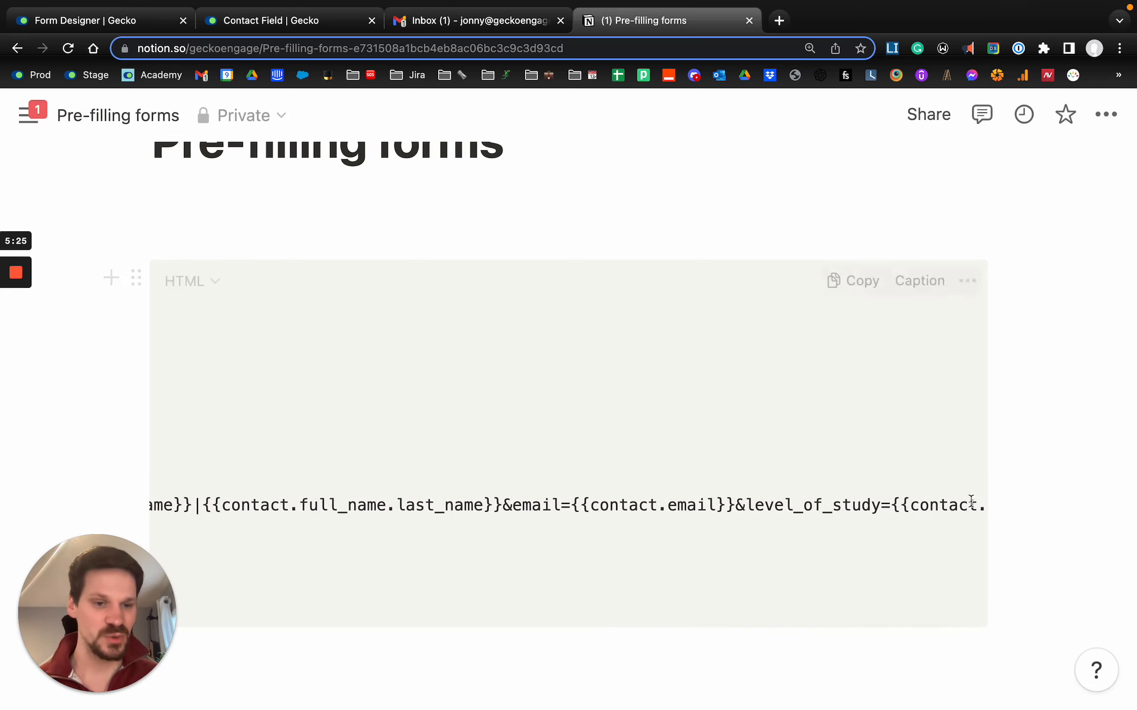
{"action": "type", "text": "level_of_study}}"}
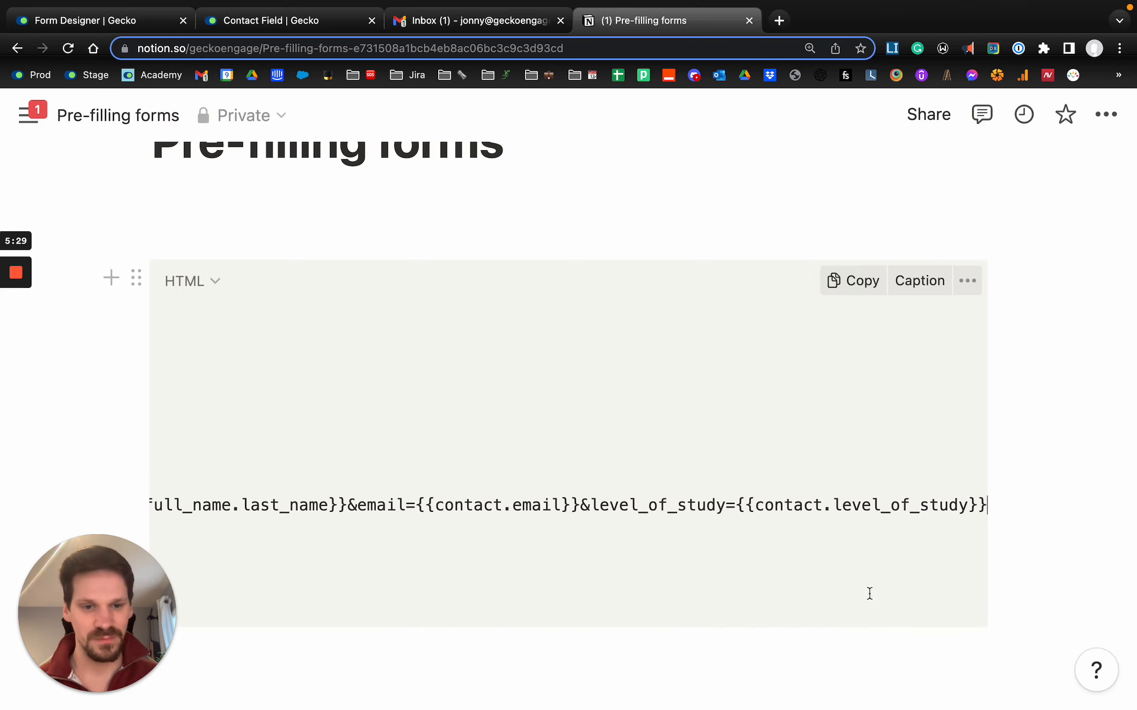
- Select the entire form link and review its program of interest, full name, email and level of study parameters
{"action": "scroll", "coordinate": [662, 522], "scroll_direction": "left", "scroll_amount": 15}
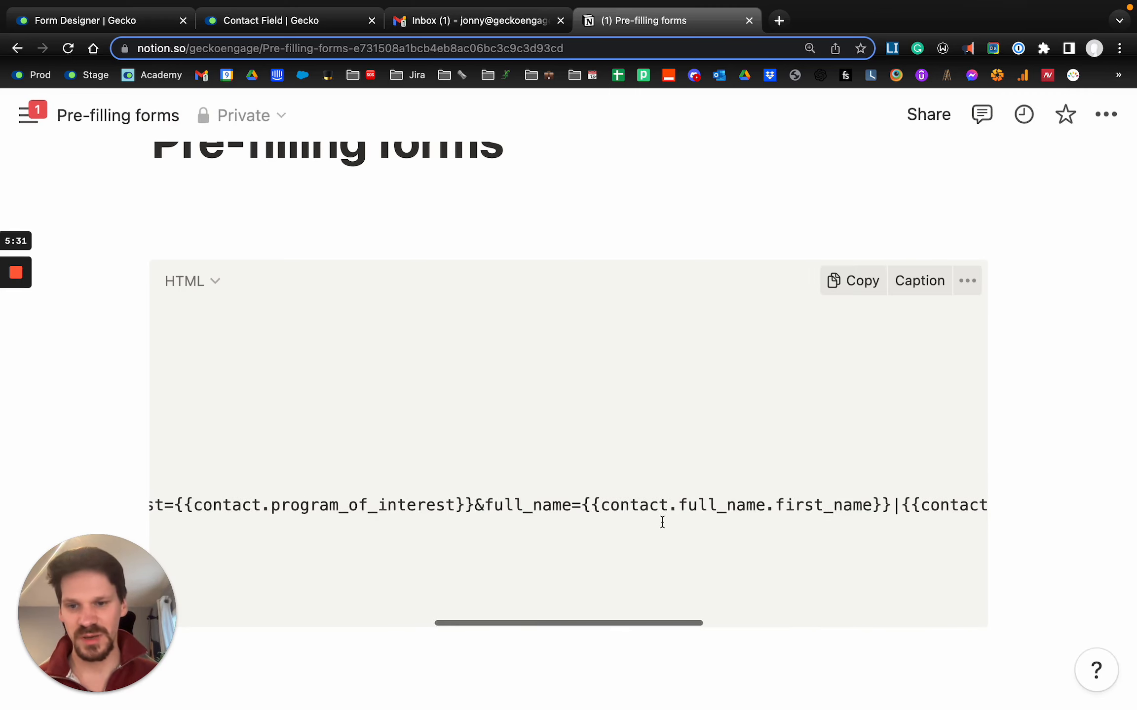
{"action": "scroll", "coordinate": [662, 522], "scroll_direction": "left", "scroll_amount": 8}
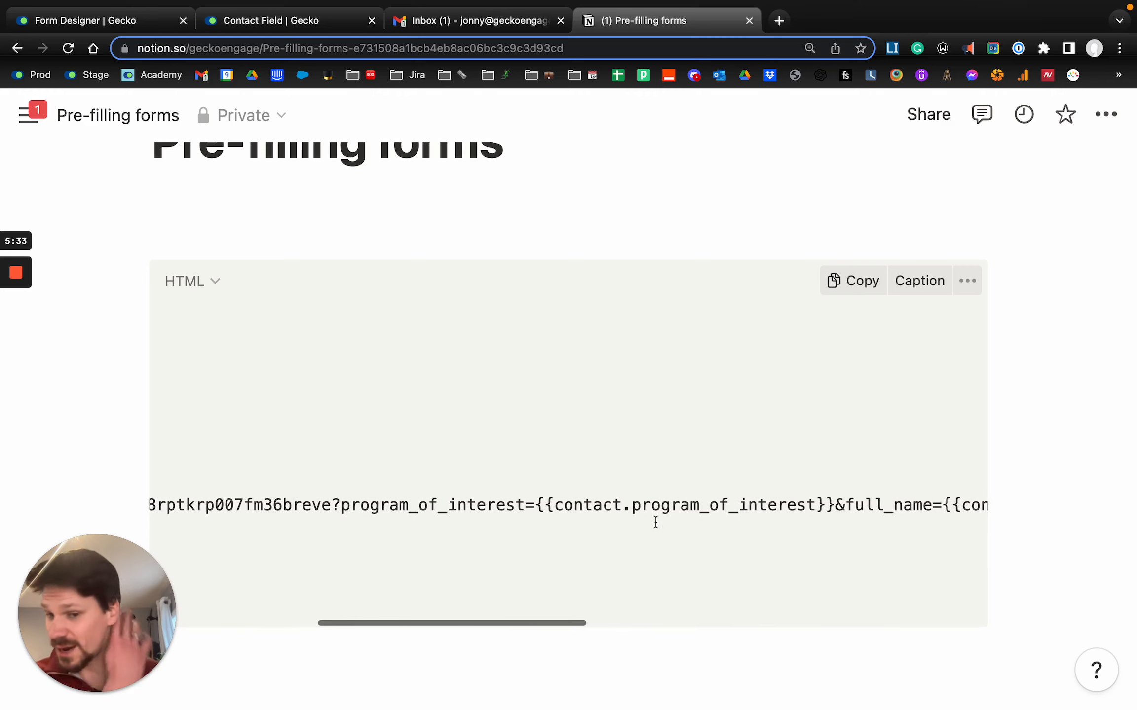
{"action": "triple_click", "coordinate": [474, 508]}
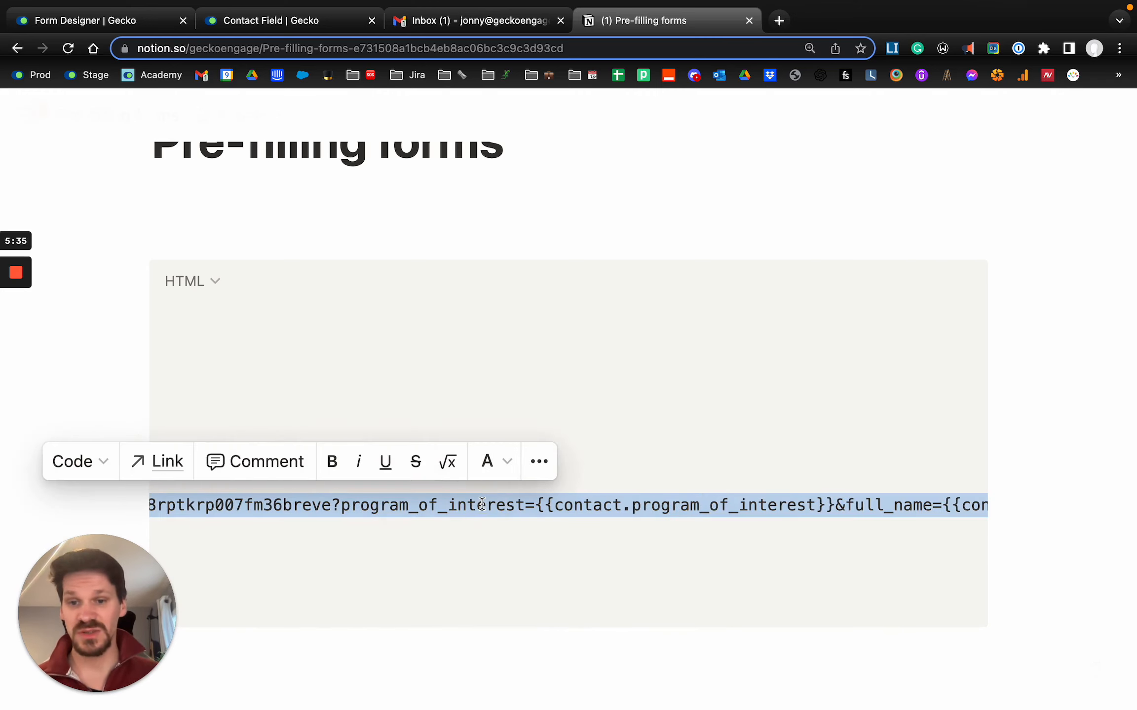
{"action": "scroll", "coordinate": [473, 507], "scroll_direction": "left", "scroll_amount": 8}
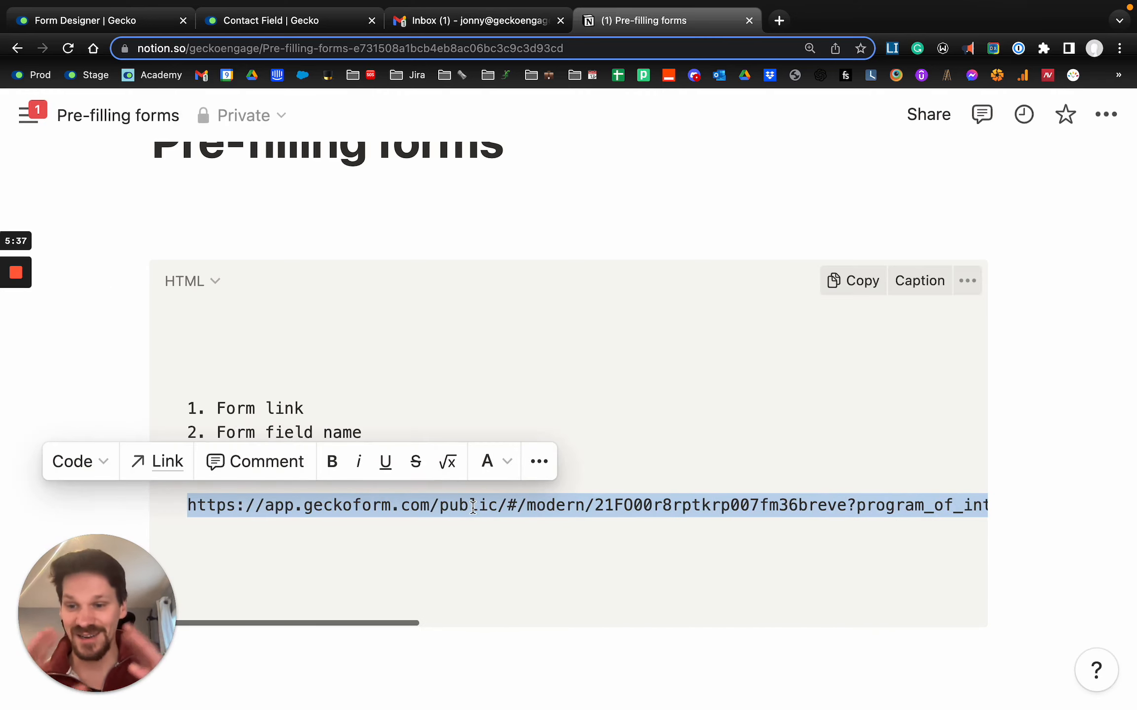
{"action": "scroll", "coordinate": [516, 523], "scroll_direction": "right", "scroll_amount": 10}
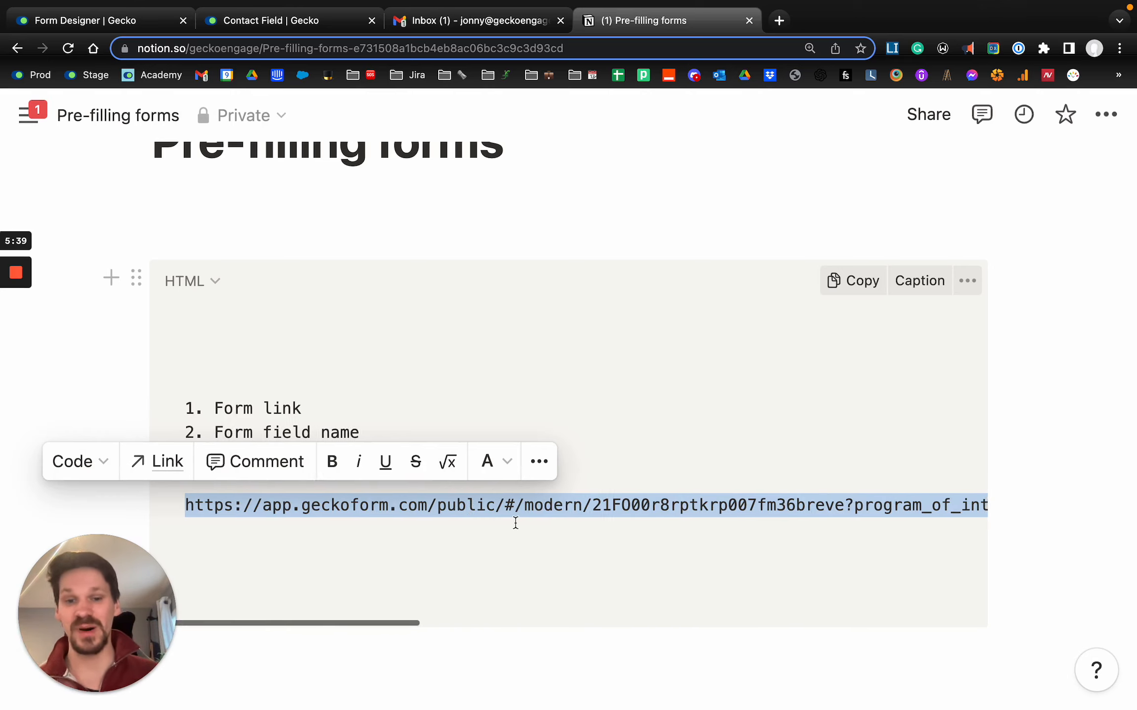
{"action": "scroll", "coordinate": [515, 522], "scroll_direction": "right", "scroll_amount": 5}
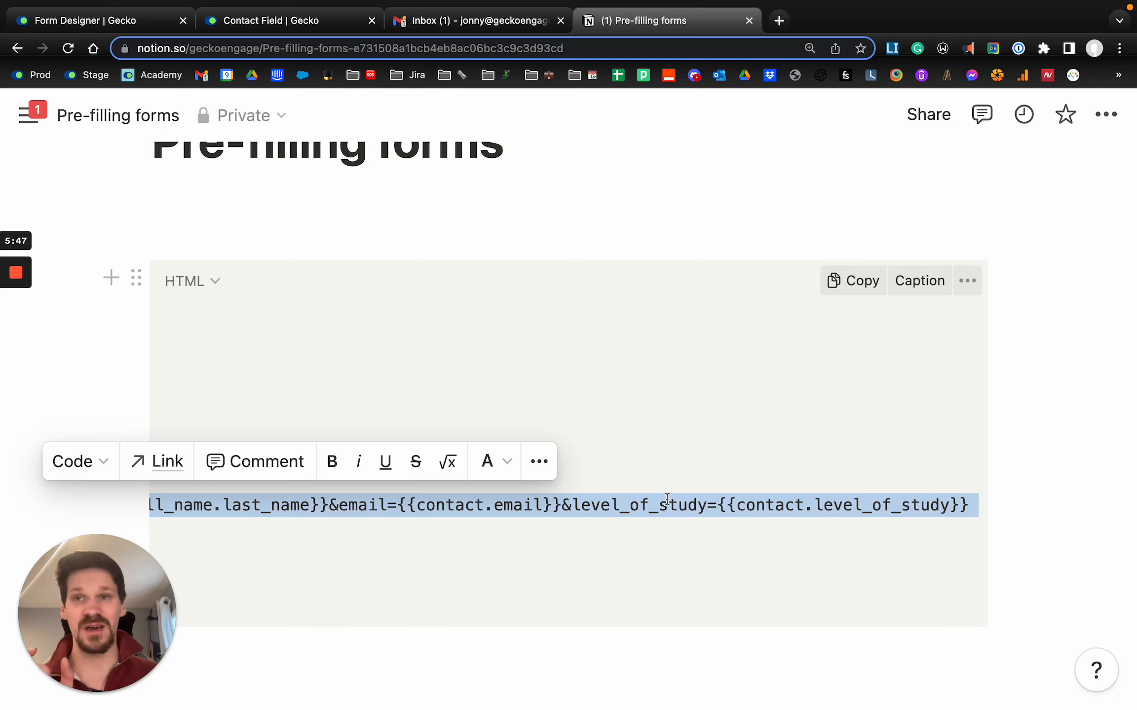
{"action": "scroll", "coordinate": [666, 499], "scroll_direction": "left", "scroll_amount": 10}
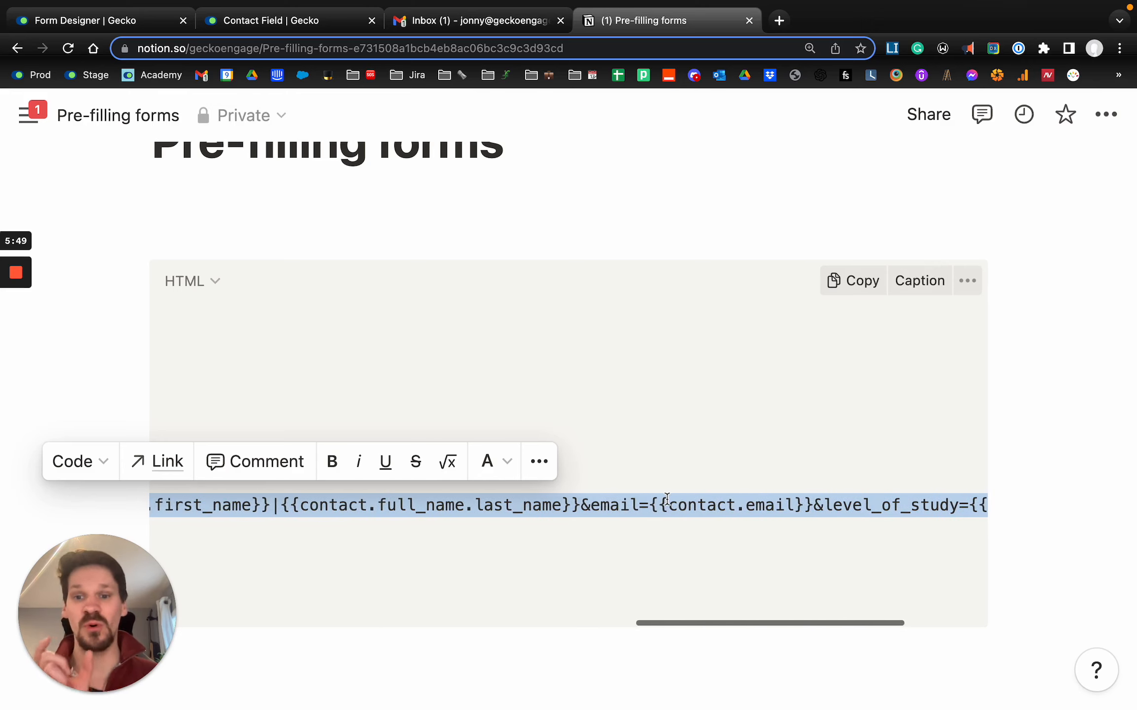
{"action": "scroll", "coordinate": [667, 499], "scroll_direction": "left", "scroll_amount": 10}
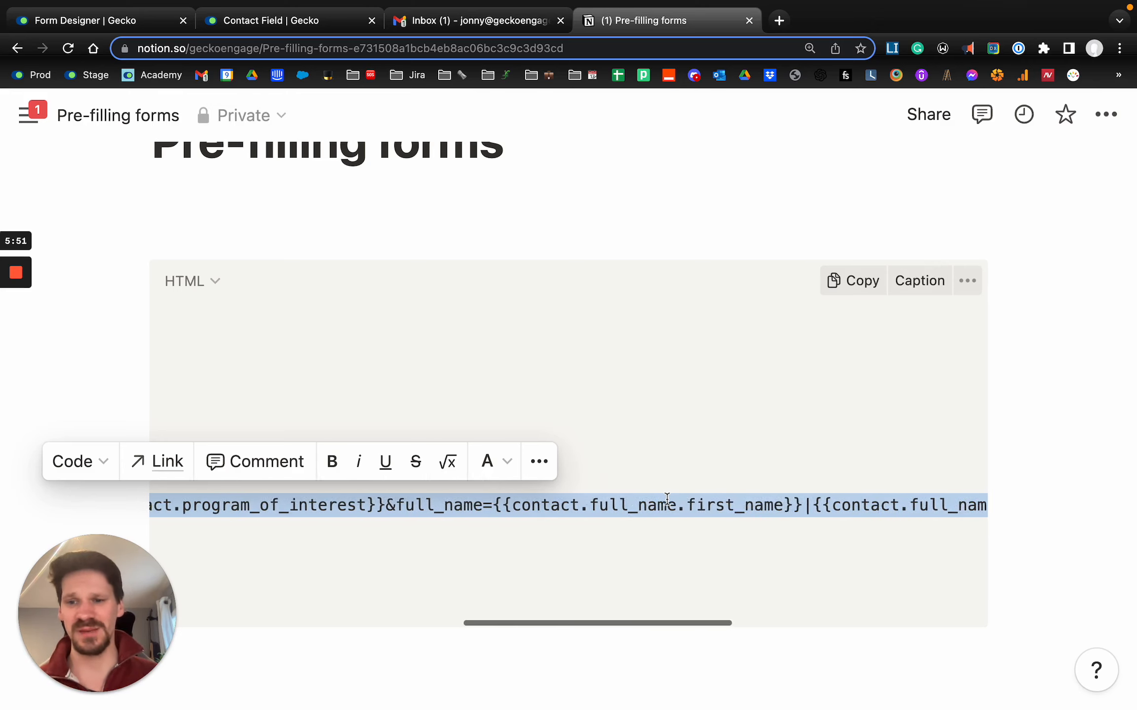
{"action": "scroll", "coordinate": [667, 500], "scroll_direction": "left", "scroll_amount": 5}
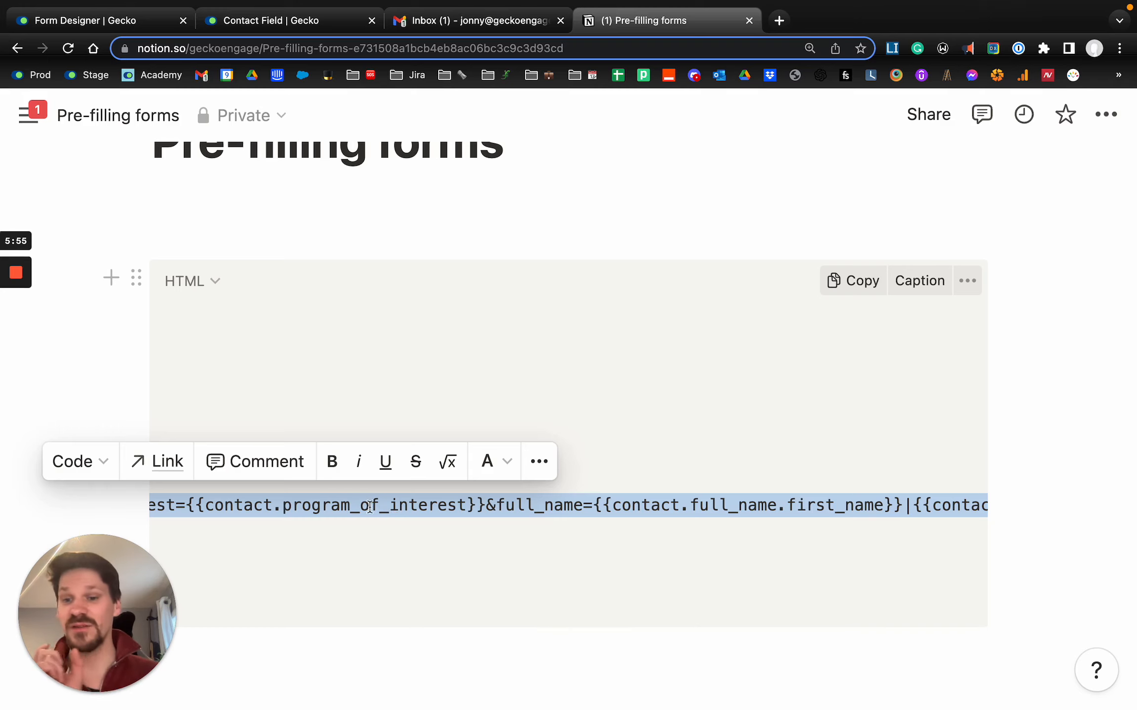
- Add |url.encode inside the {{contact.program_of_interest}} placeholder of the form link
{"action": "left_click", "coordinate": [468, 505]}
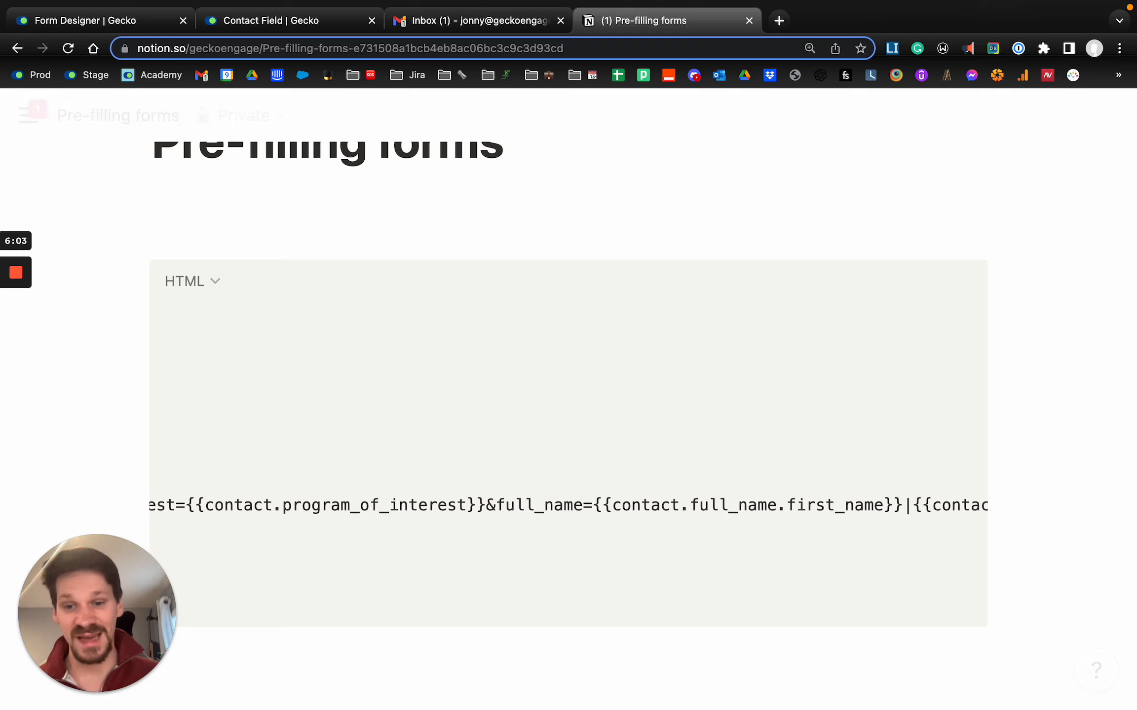
{"action": "type", "text": "|url"}
{"action": "type", "text": ".encode"}
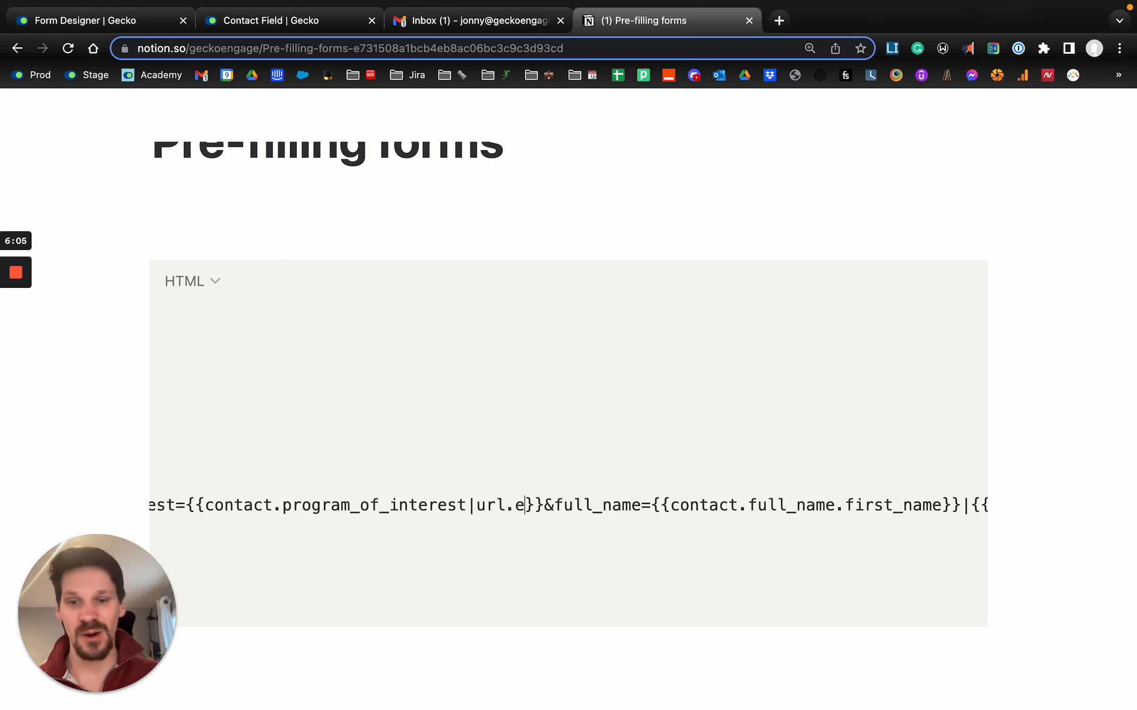
{"action": "scroll", "coordinate": [533, 507], "scroll_direction": "right", "scroll_amount": 10}
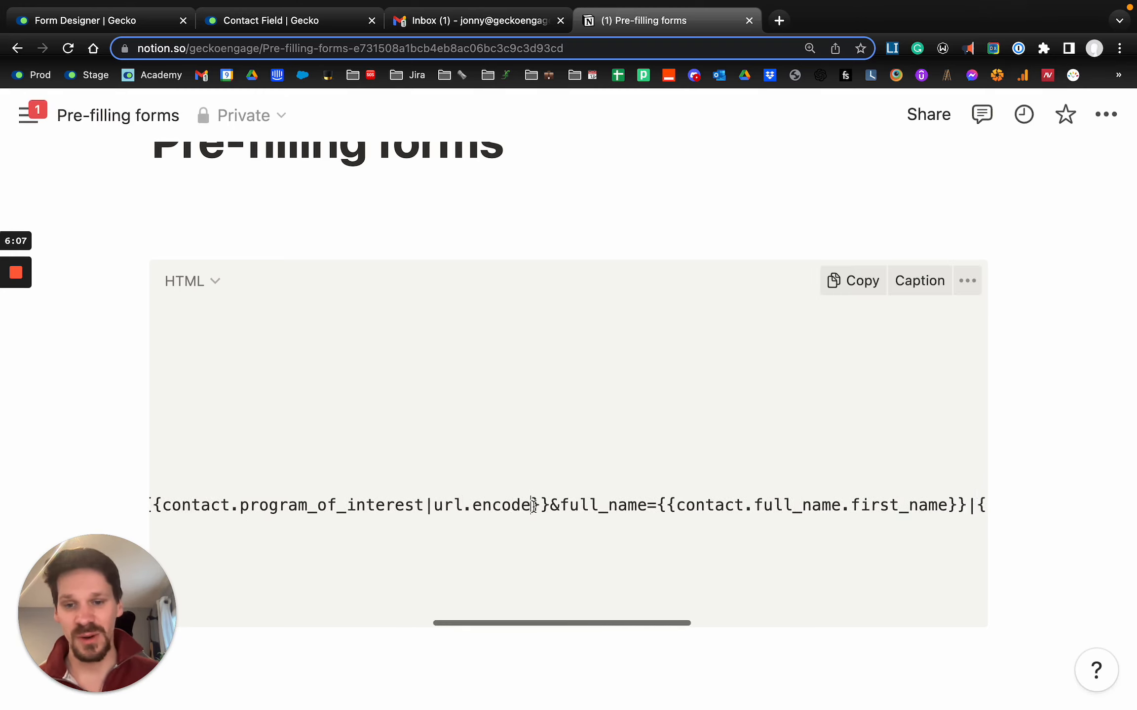
- Add |url.encode inside the {{contact.level_of_study}} placeholder at the end of the form link and select the entire link
{"action": "scroll", "coordinate": [533, 507], "scroll_direction": "right", "scroll_amount": 4}
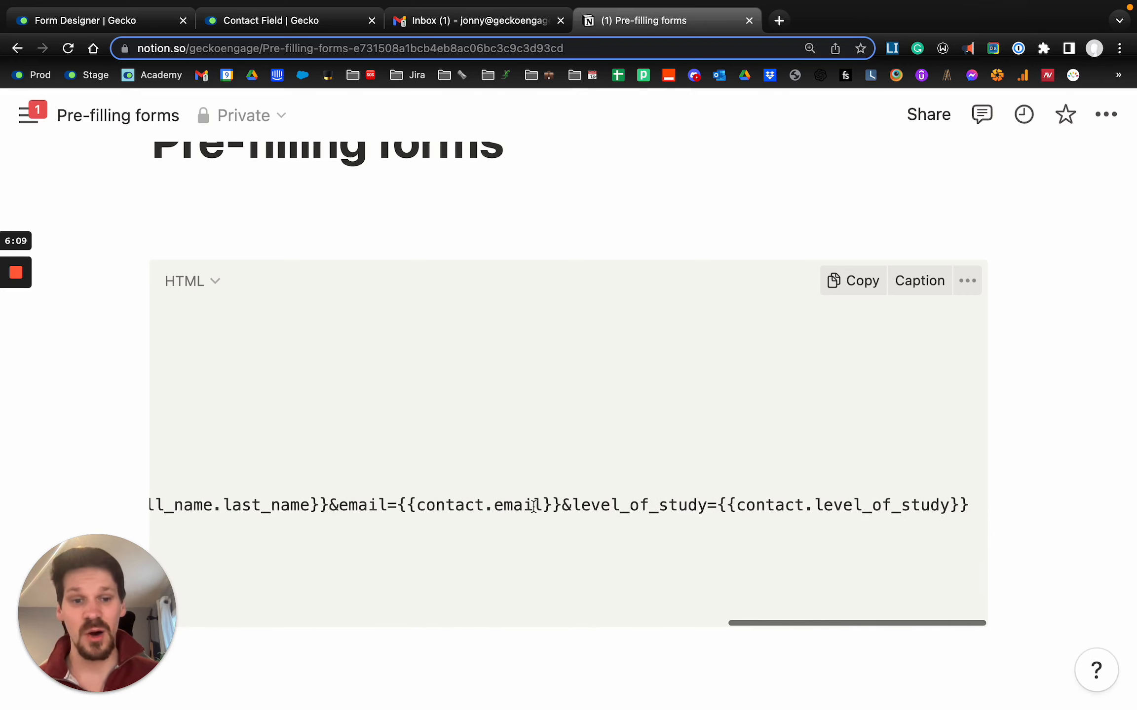
{"action": "left_click", "coordinate": [951, 505]}
{"action": "type", "text": "|url.encode"}
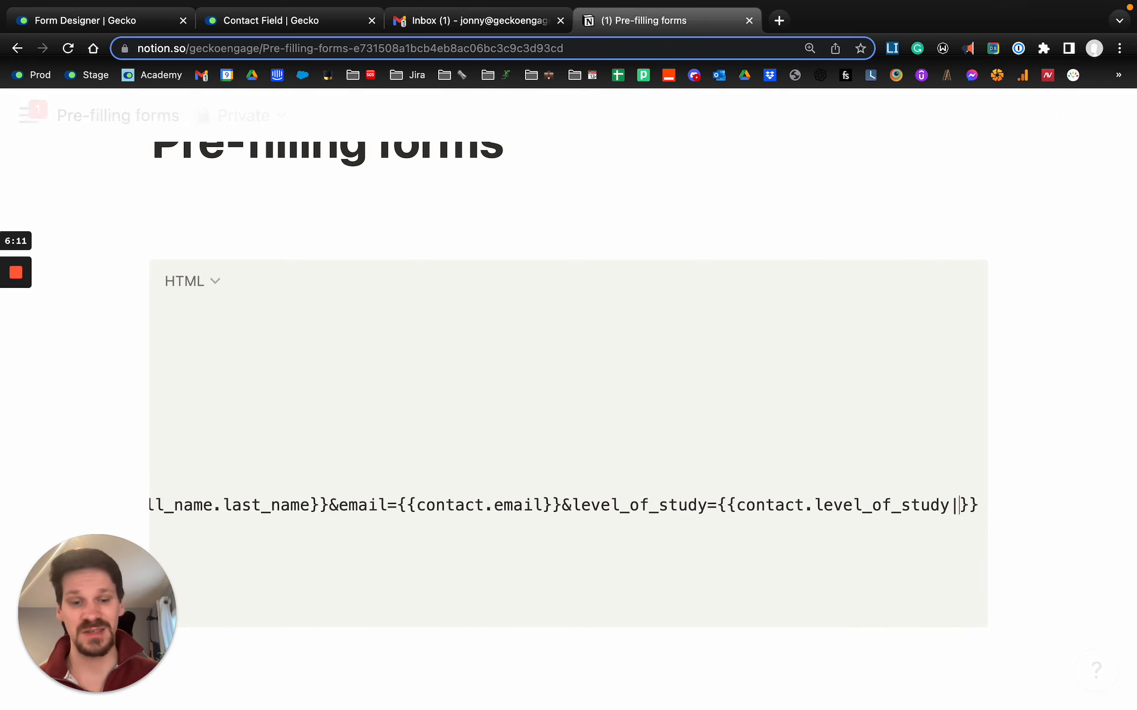
{"action": "scroll", "coordinate": [955, 504], "scroll_direction": "right", "scroll_amount": 2}
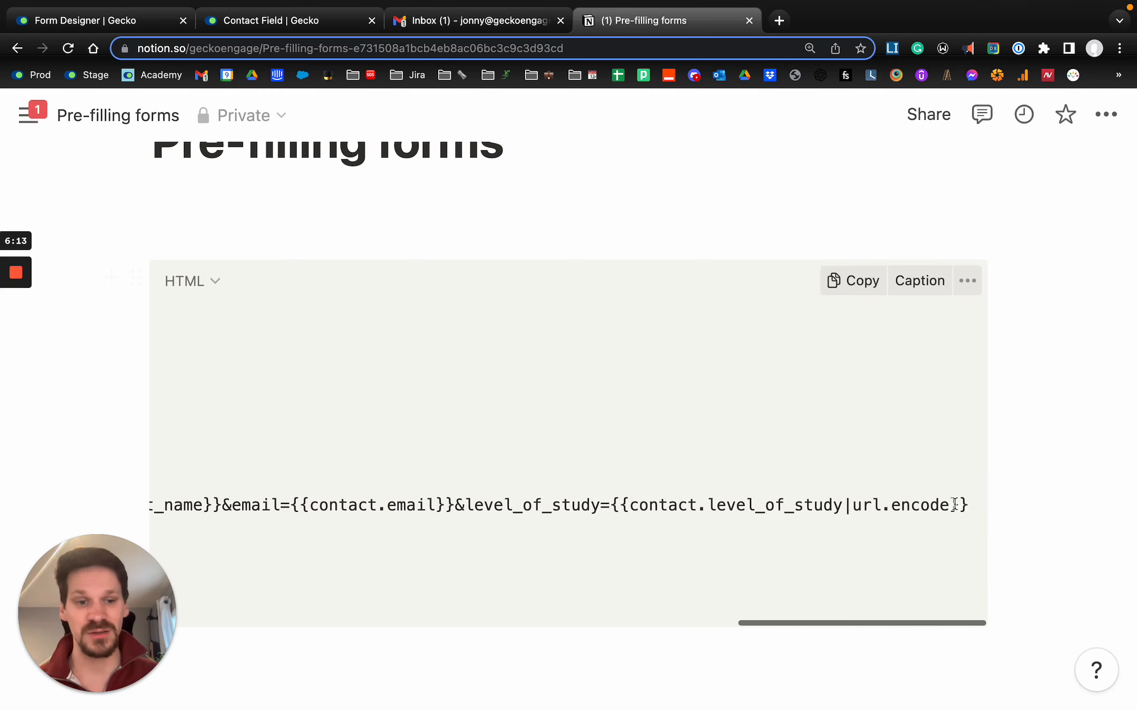
{"action": "triple_click", "coordinate": [972, 505]}
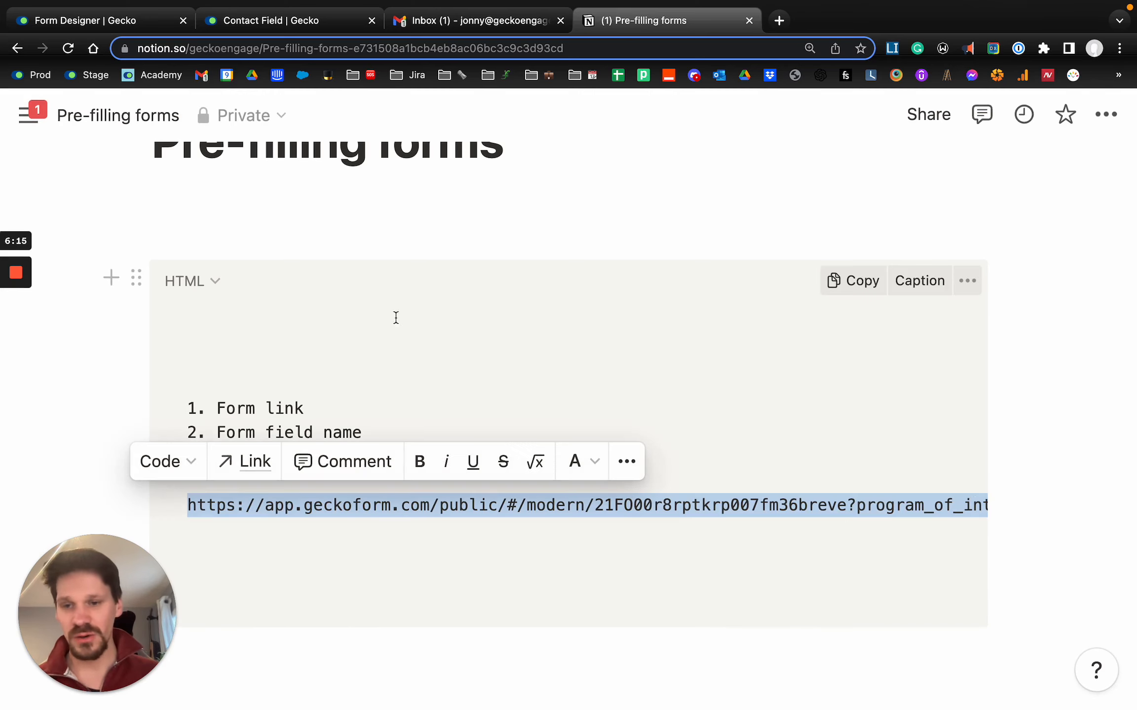
{"action": "left_click", "coordinate": [433, 386]}
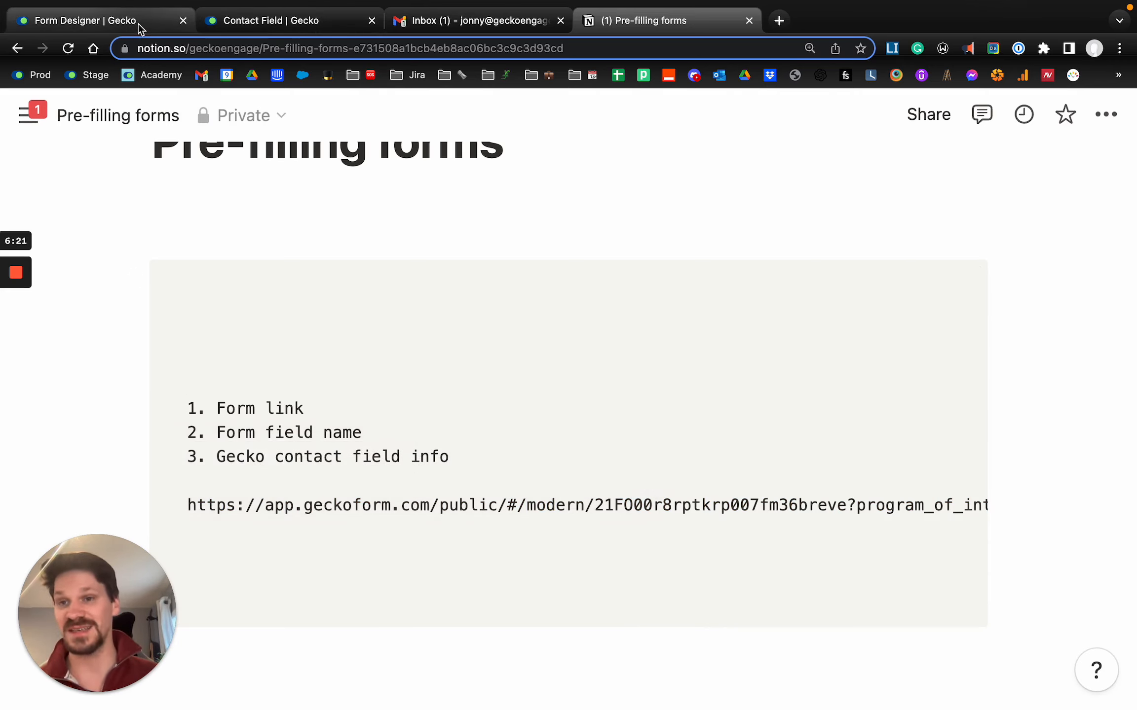
- Switch to Gecko and open the Academy Form Sharing Email template from the email and SMS template settings
{"action": "left_click", "coordinate": [139, 24]}
{"action": "left_click", "coordinate": [905, 148]}
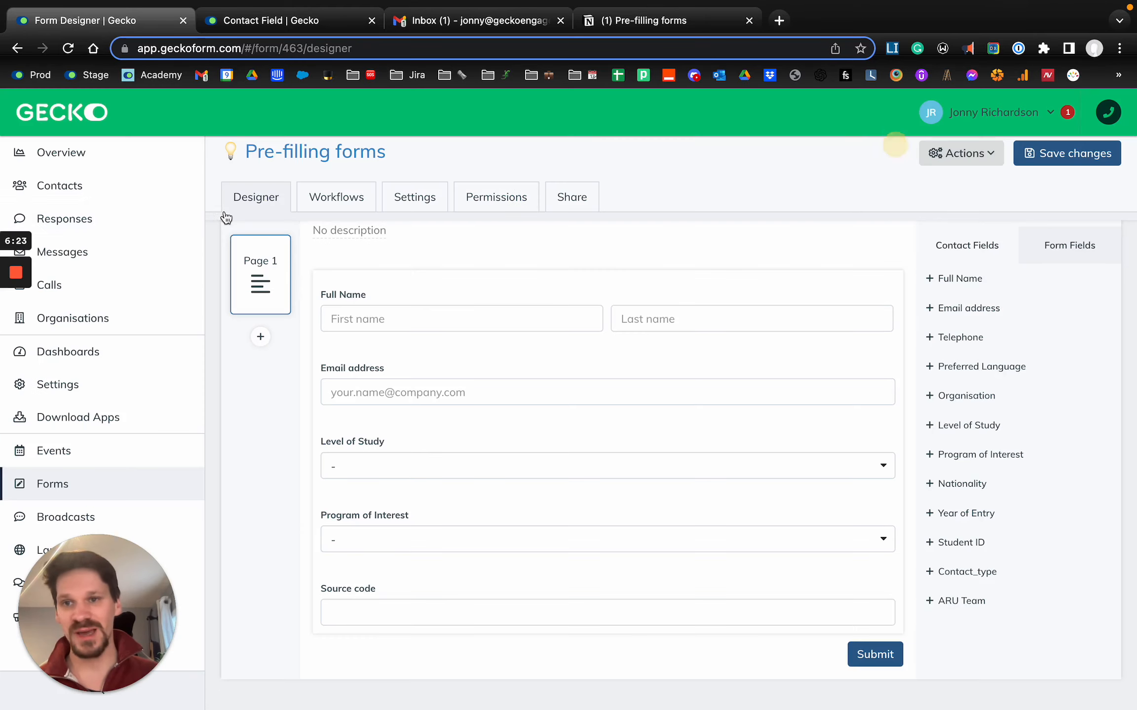
{"action": "left_click", "coordinate": [45, 384]}
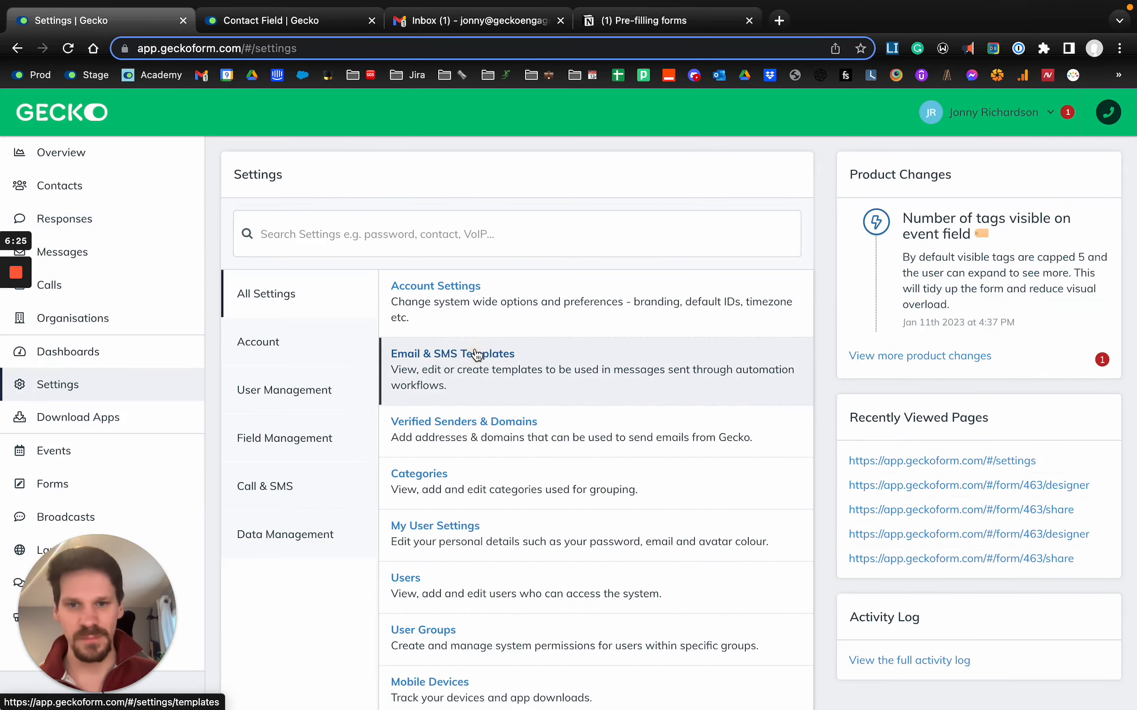
{"action": "left_click", "coordinate": [475, 355]}
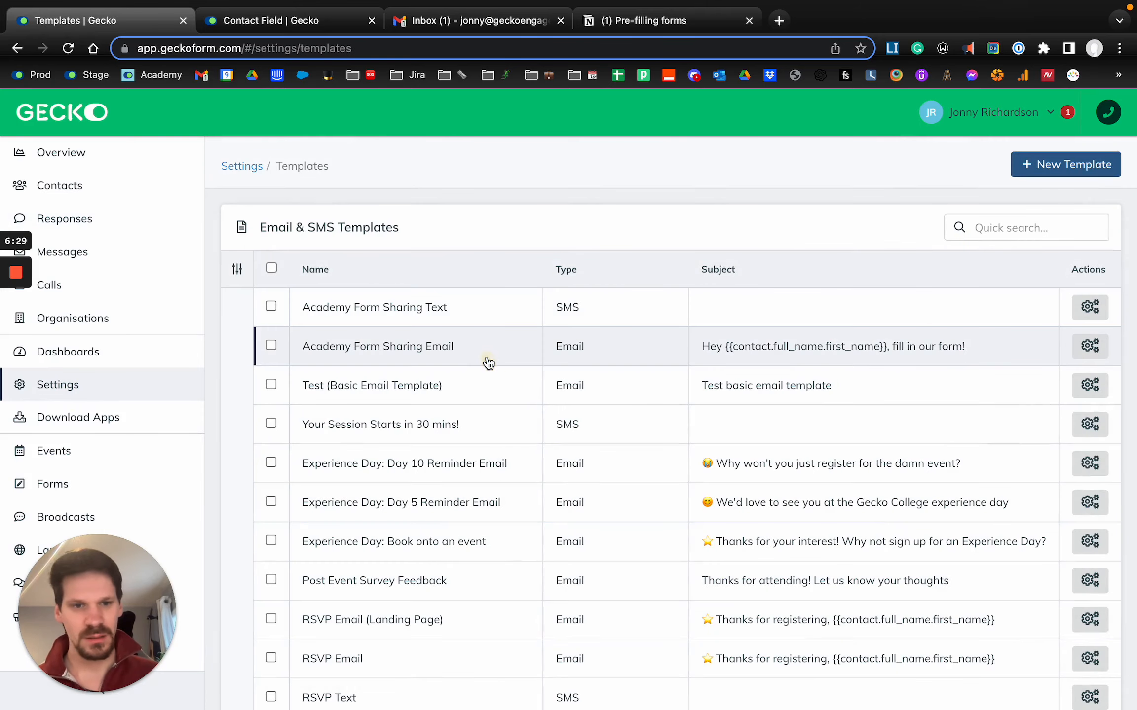
{"action": "left_click", "coordinate": [488, 363]}
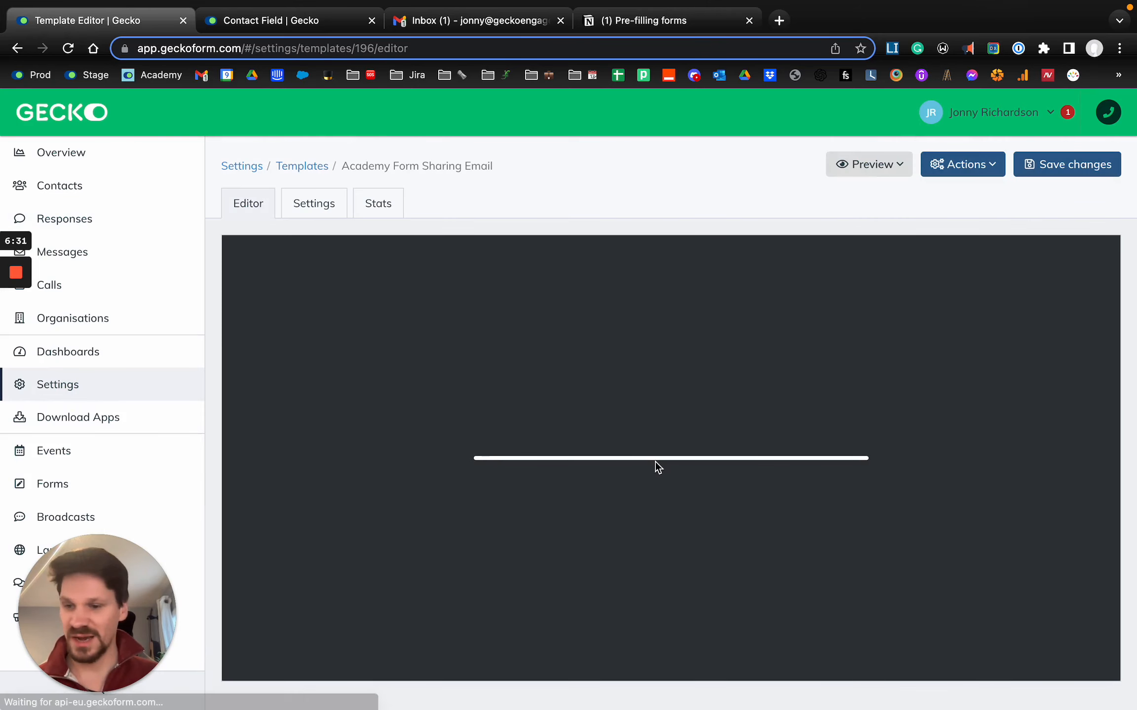
- Select the "Fill in our form" button in the email and check its web page URL
{"action": "scroll", "coordinate": [654, 465], "scroll_direction": "down", "scroll_amount": 3}
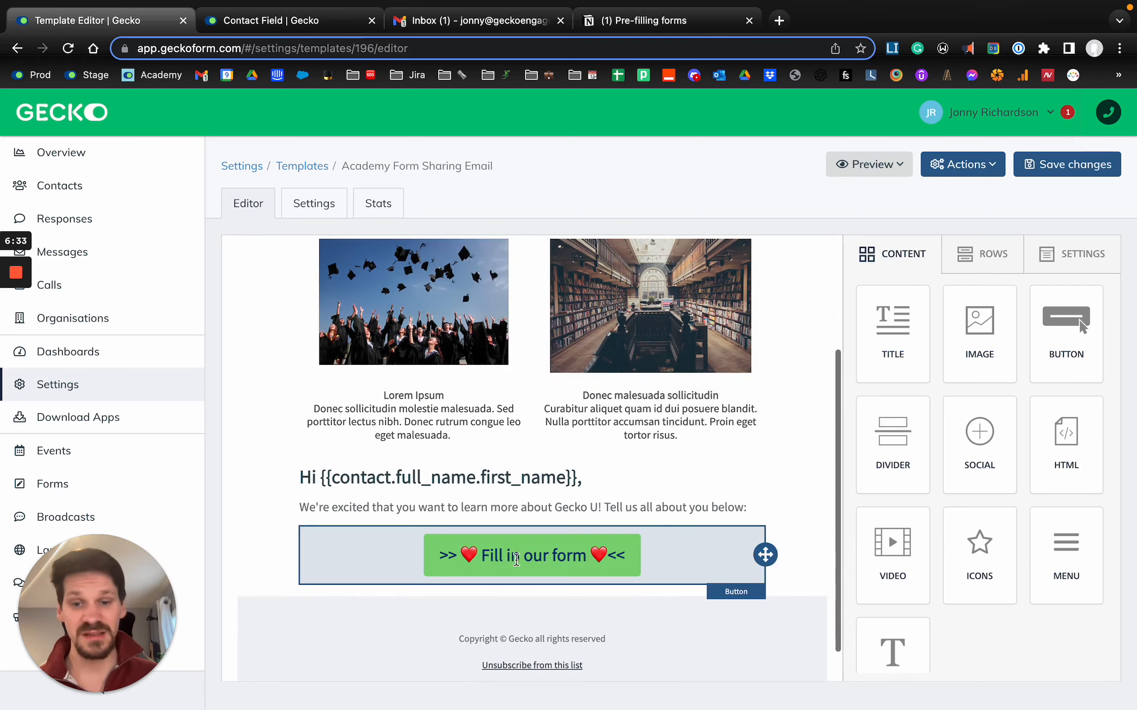
{"action": "left_click", "coordinate": [515, 559]}
{"action": "left_click", "coordinate": [972, 412]}
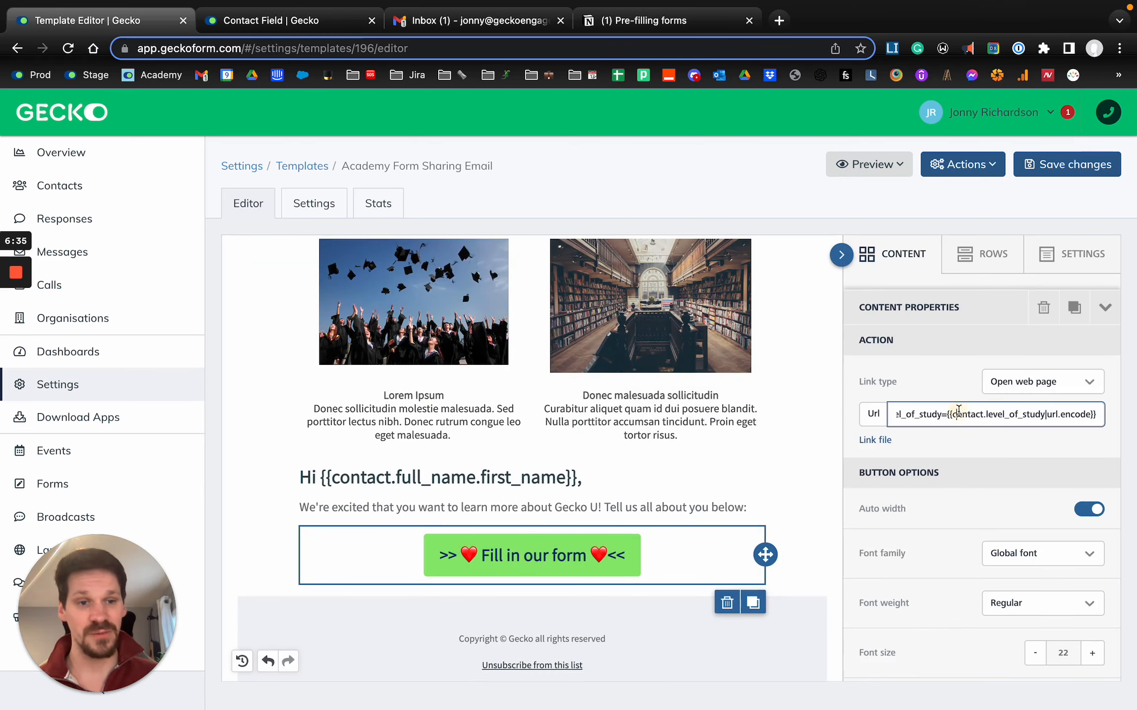
{"action": "key", "text": "Up"}
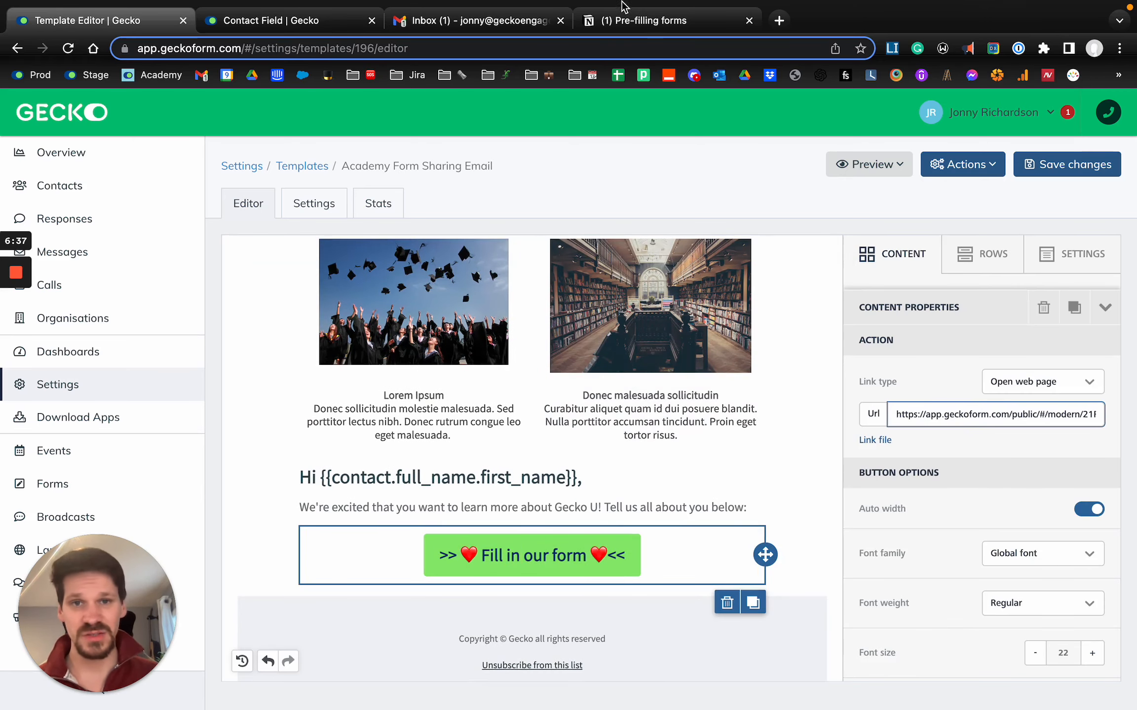
- Switch to the Notion notes and review the form link's base address, question mark and program_of_interest parameter name
{"action": "left_click", "coordinate": [611, 21]}
{"action": "left_click_drag", "start_coordinate": [233, 508], "coordinate": [855, 503]}
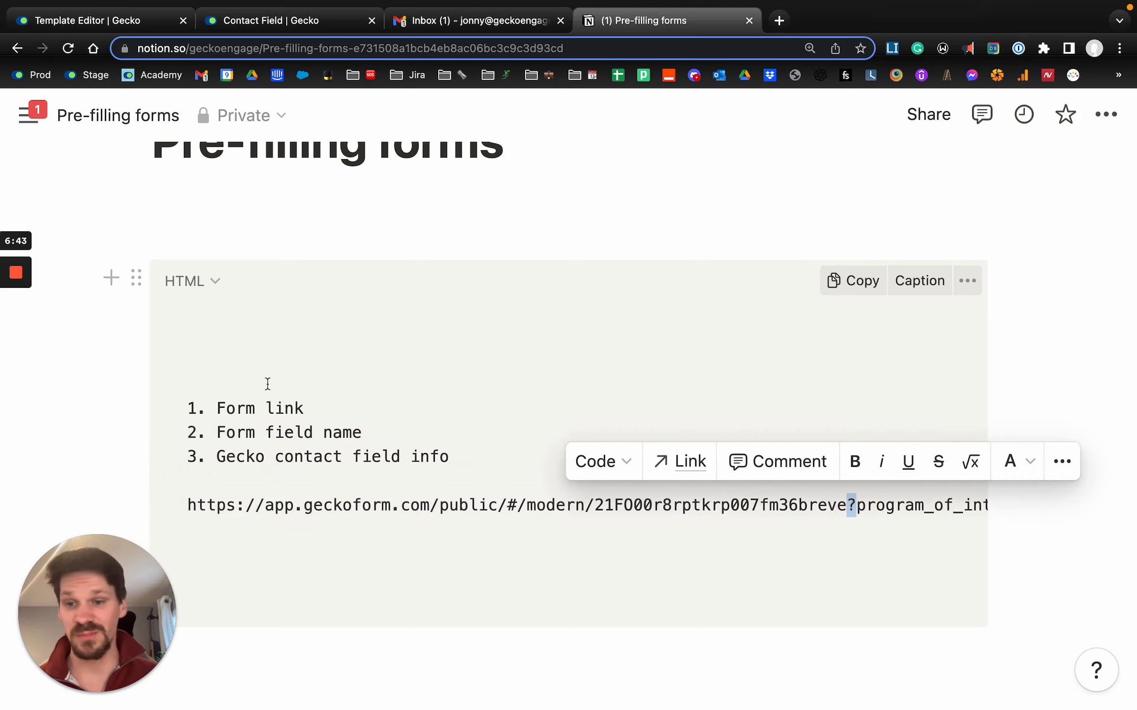
{"action": "scroll", "coordinate": [620, 557], "scroll_direction": "right", "scroll_amount": 5}
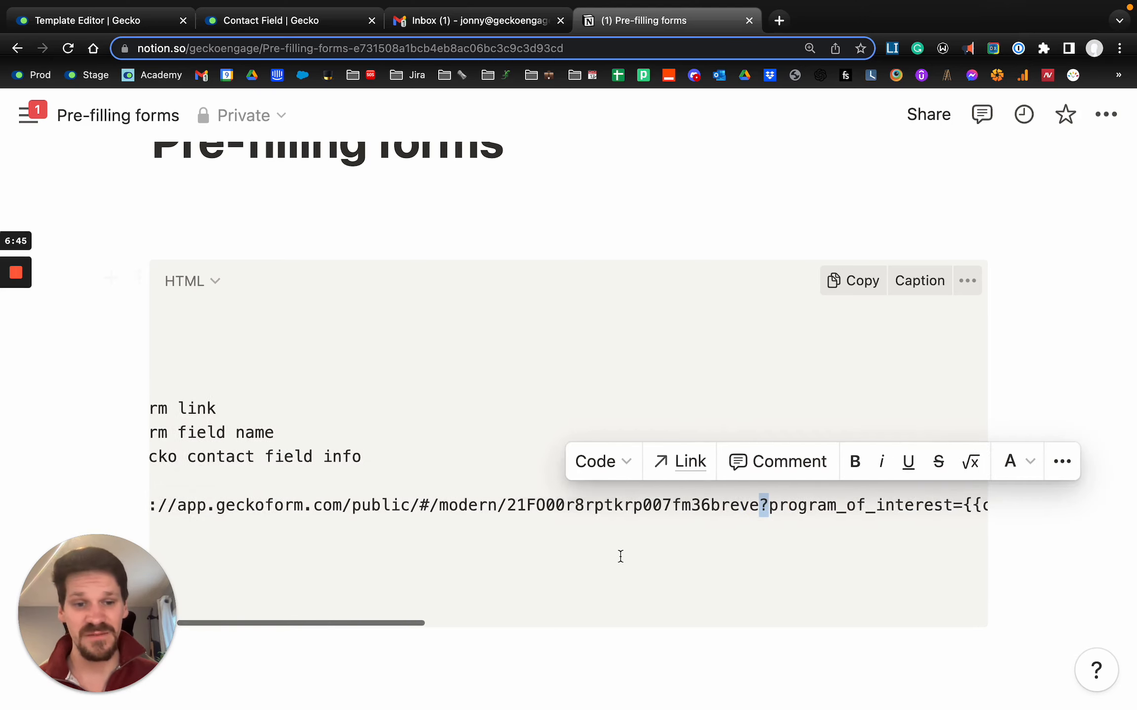
{"action": "left_click_drag", "start_coordinate": [631, 505], "coordinate": [826, 506]}
{"action": "scroll", "coordinate": [762, 504], "scroll_direction": "right", "scroll_amount": 3}
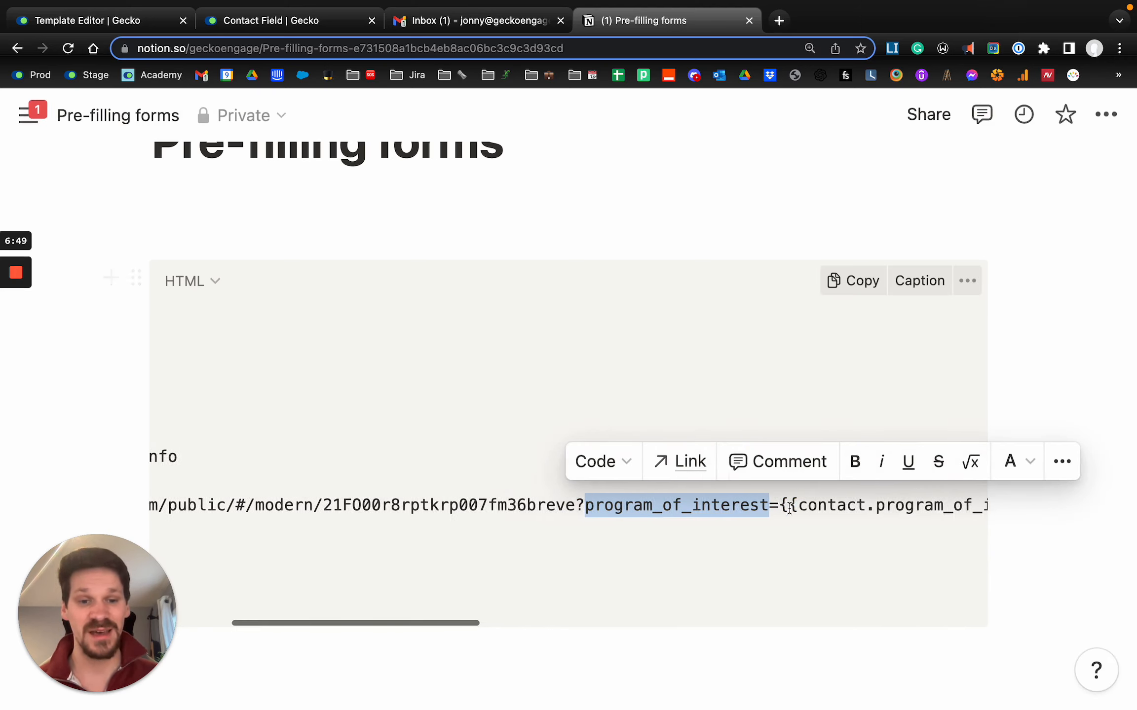
{"action": "left_click", "coordinate": [758, 504]}
{"action": "scroll", "coordinate": [610, 507], "scroll_direction": "right", "scroll_amount": 9}
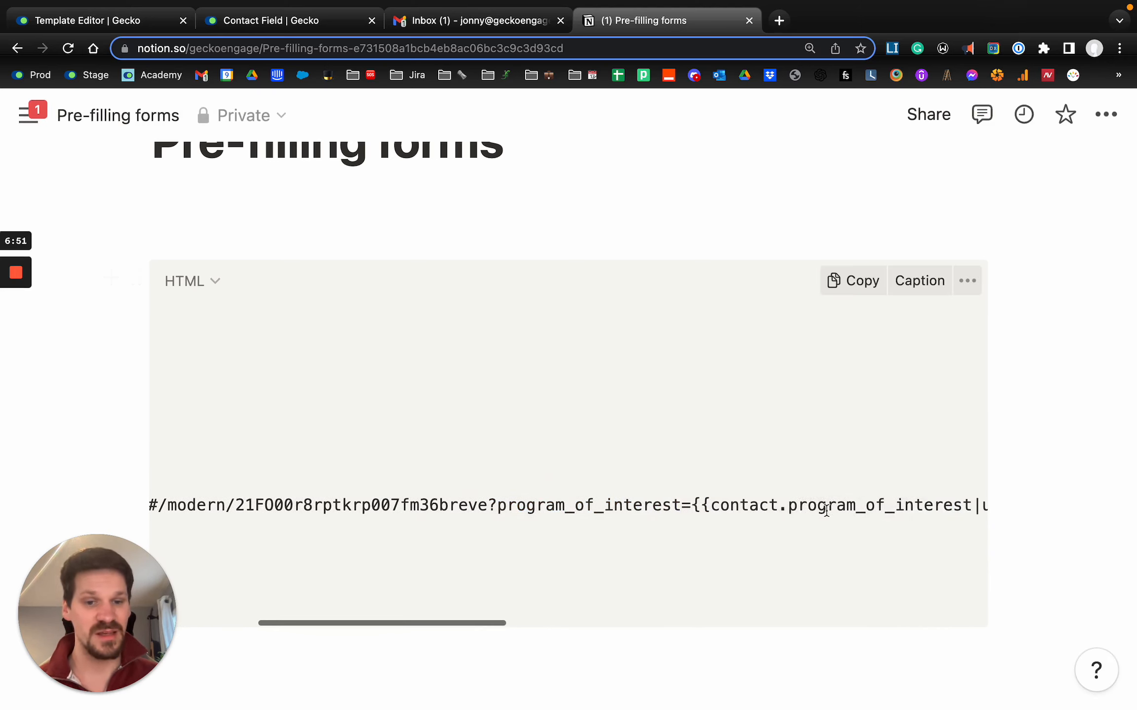
- Review the program of interest placeholder, its |url.encode suffix and the & separator that follows in the form link
{"action": "scroll", "coordinate": [624, 505], "scroll_direction": "right", "scroll_amount": 6}
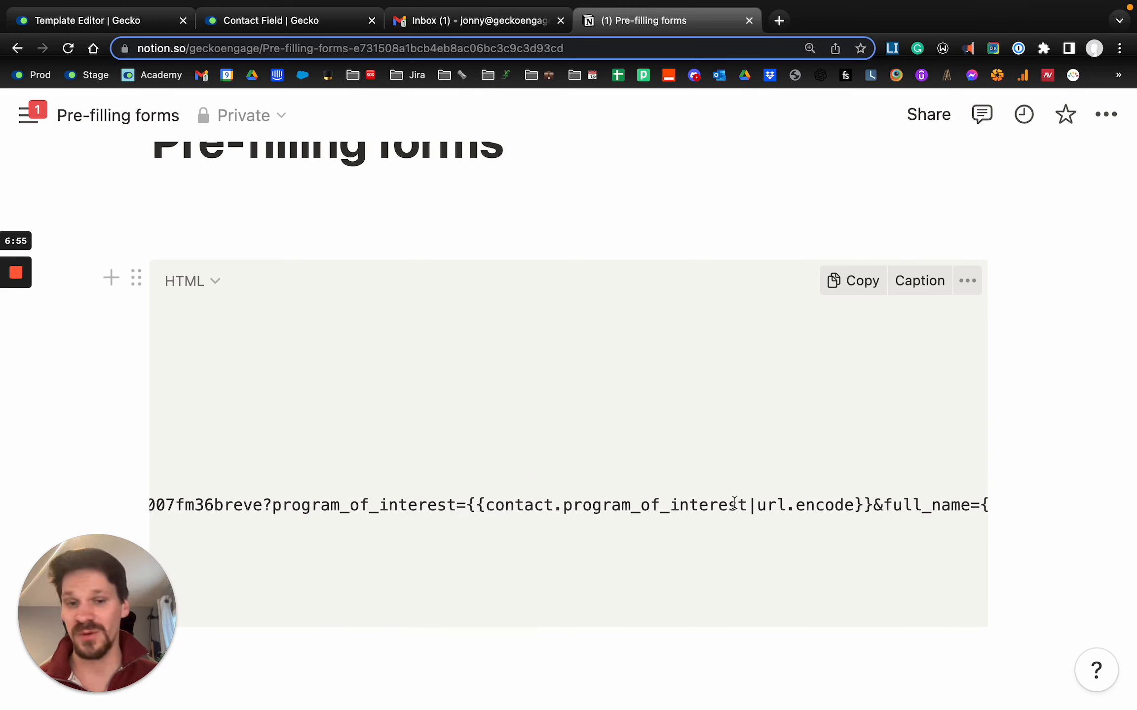
{"action": "scroll", "coordinate": [745, 504], "scroll_direction": "right", "scroll_amount": 3}
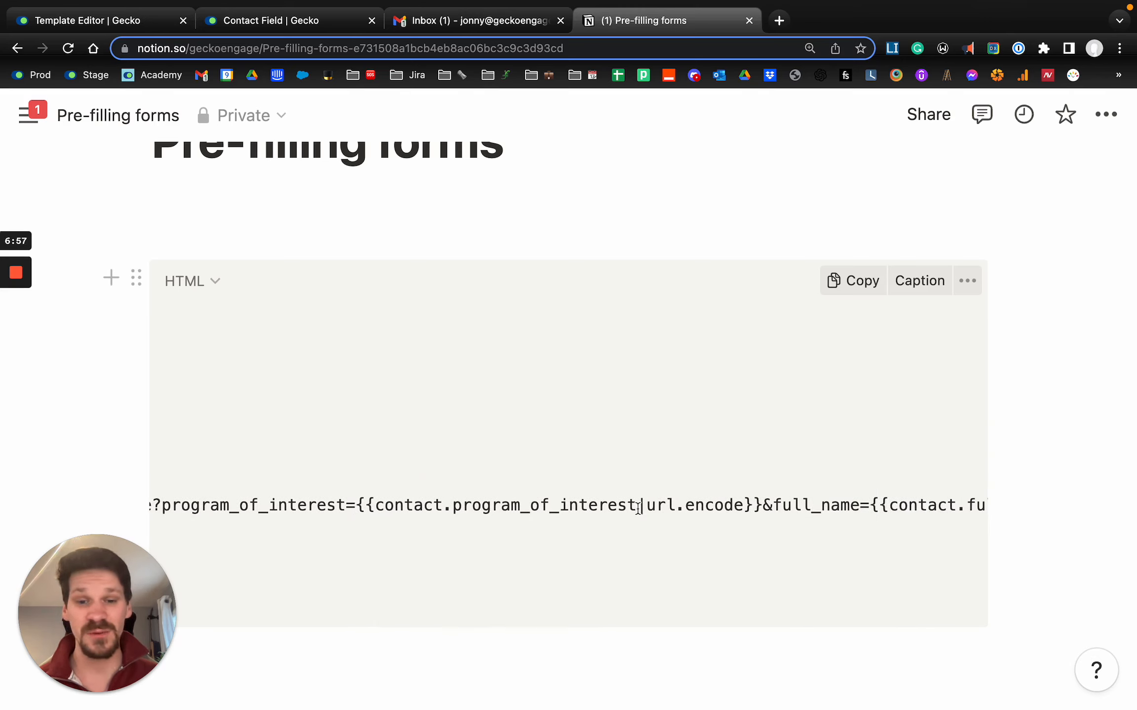
{"action": "left_click", "coordinate": [656, 509]}
{"action": "left_click_drag", "start_coordinate": [658, 509], "coordinate": [743, 504]}
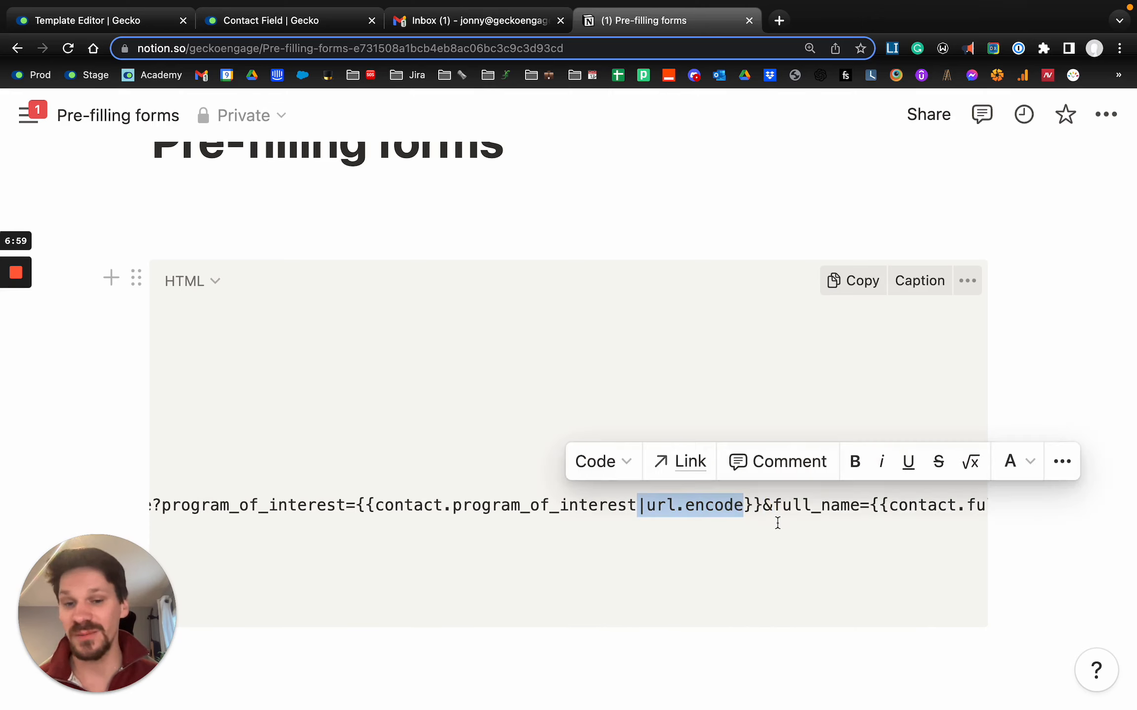
{"action": "scroll", "coordinate": [777, 523], "scroll_direction": "right", "scroll_amount": 2}
{"action": "scroll", "coordinate": [778, 523], "scroll_direction": "right", "scroll_amount": 2}
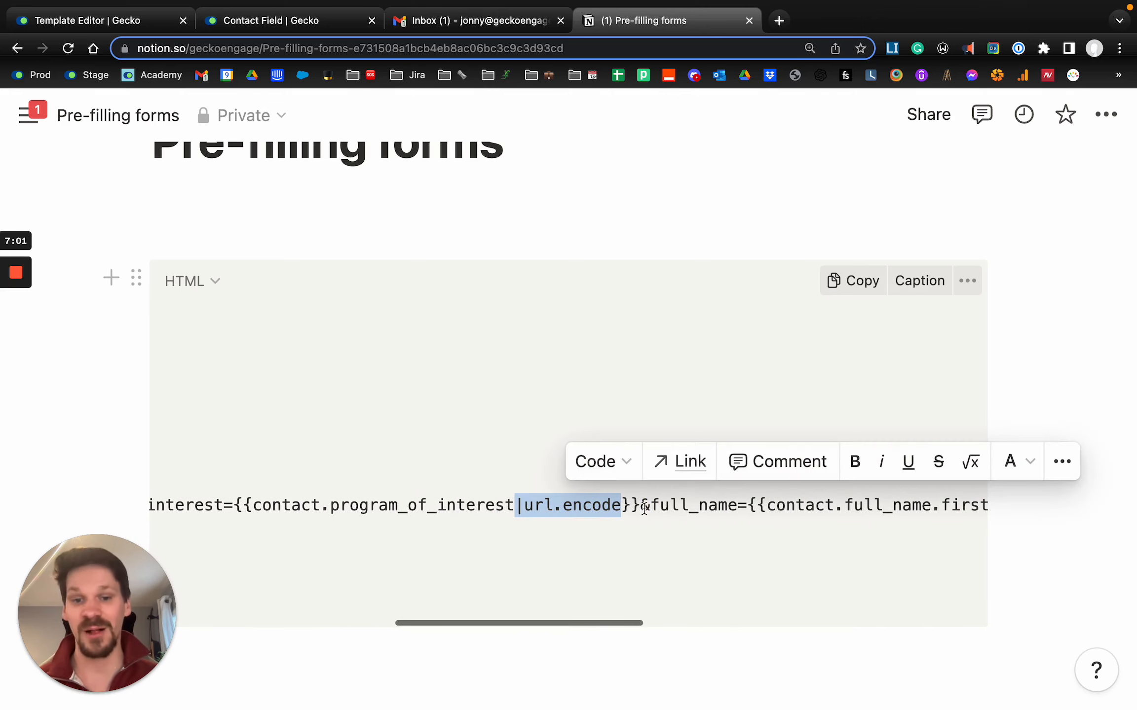
{"action": "left_click", "coordinate": [637, 504]}
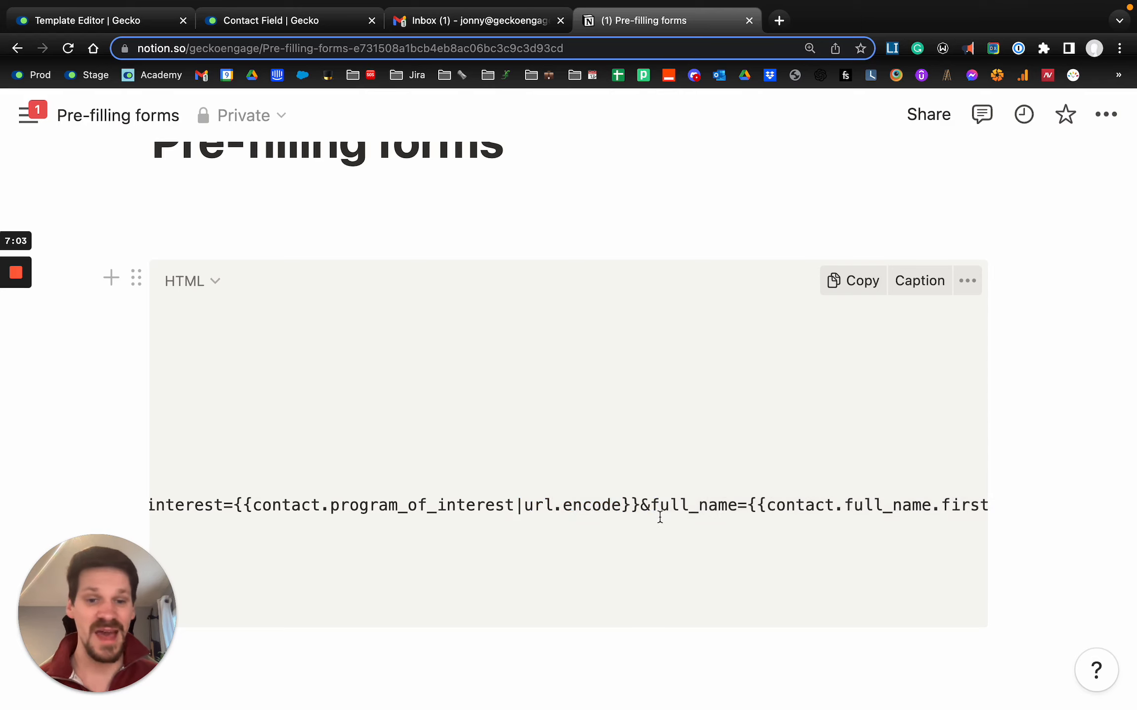
- Review the full_name parameter, the pipe between first and last name, and the email and level of study parameters
{"action": "left_click_drag", "start_coordinate": [650, 508], "coordinate": [740, 506]}
{"action": "scroll", "coordinate": [691, 507], "scroll_direction": "right", "scroll_amount": 4}
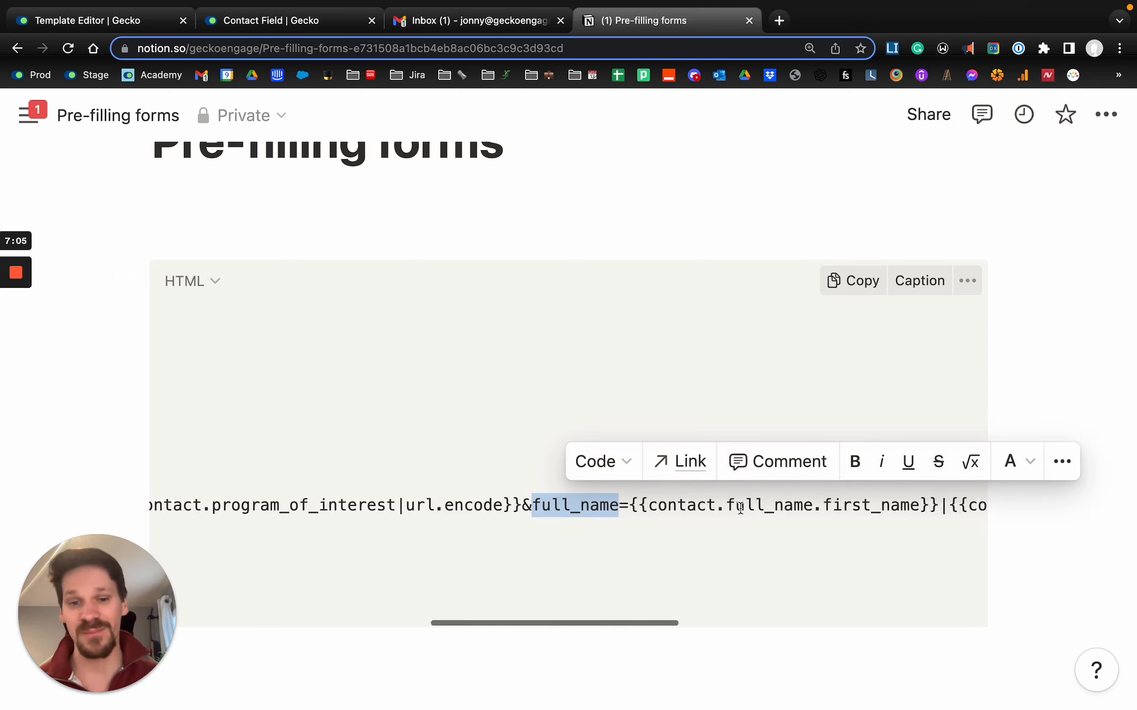
{"action": "scroll", "coordinate": [841, 503], "scroll_direction": "right", "scroll_amount": 3}
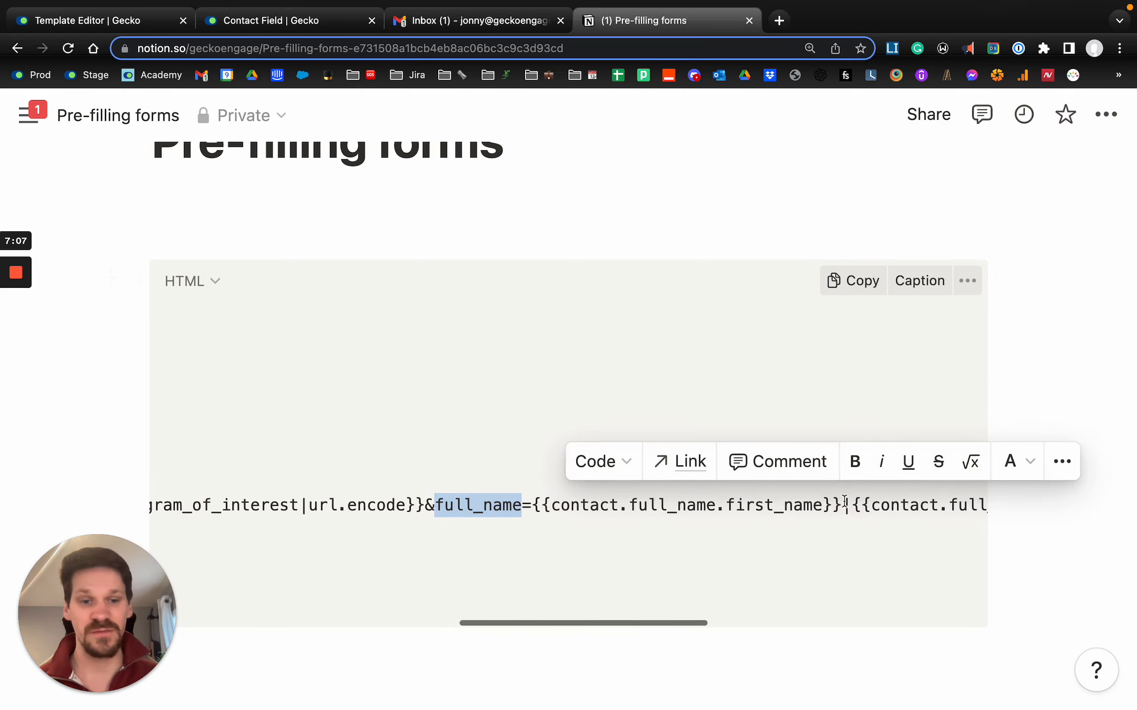
{"action": "left_click", "coordinate": [835, 504]}
{"action": "double_click", "coordinate": [836, 505]}
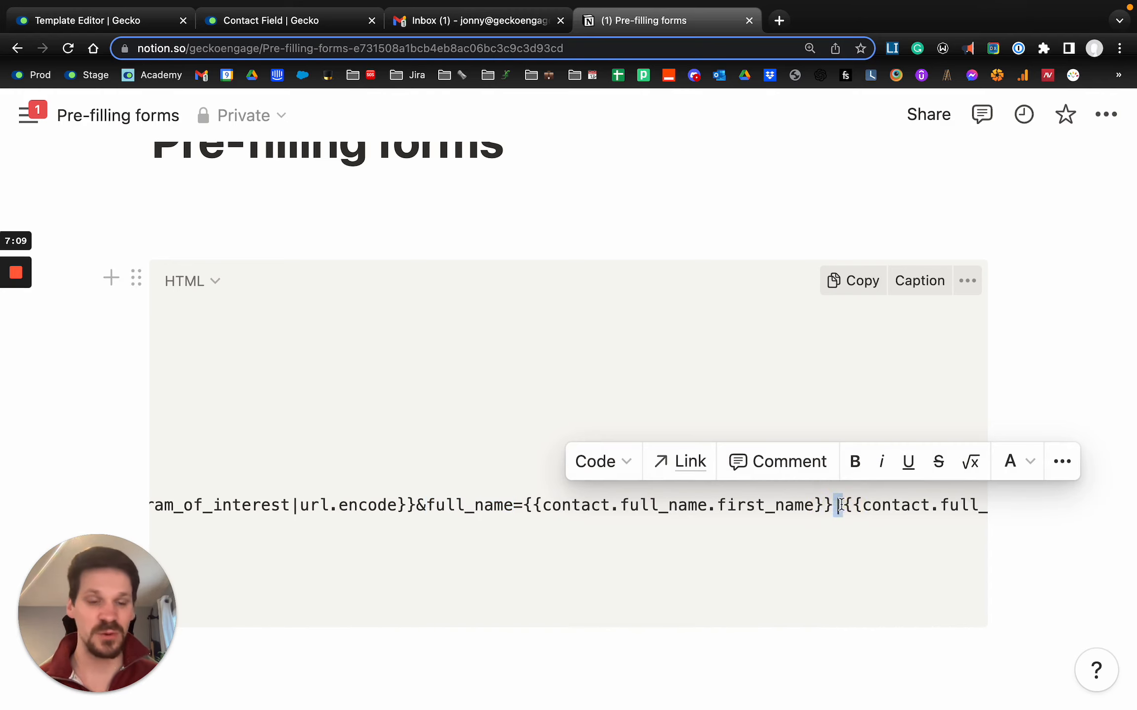
{"action": "scroll", "coordinate": [838, 504], "scroll_direction": "right", "scroll_amount": 10}
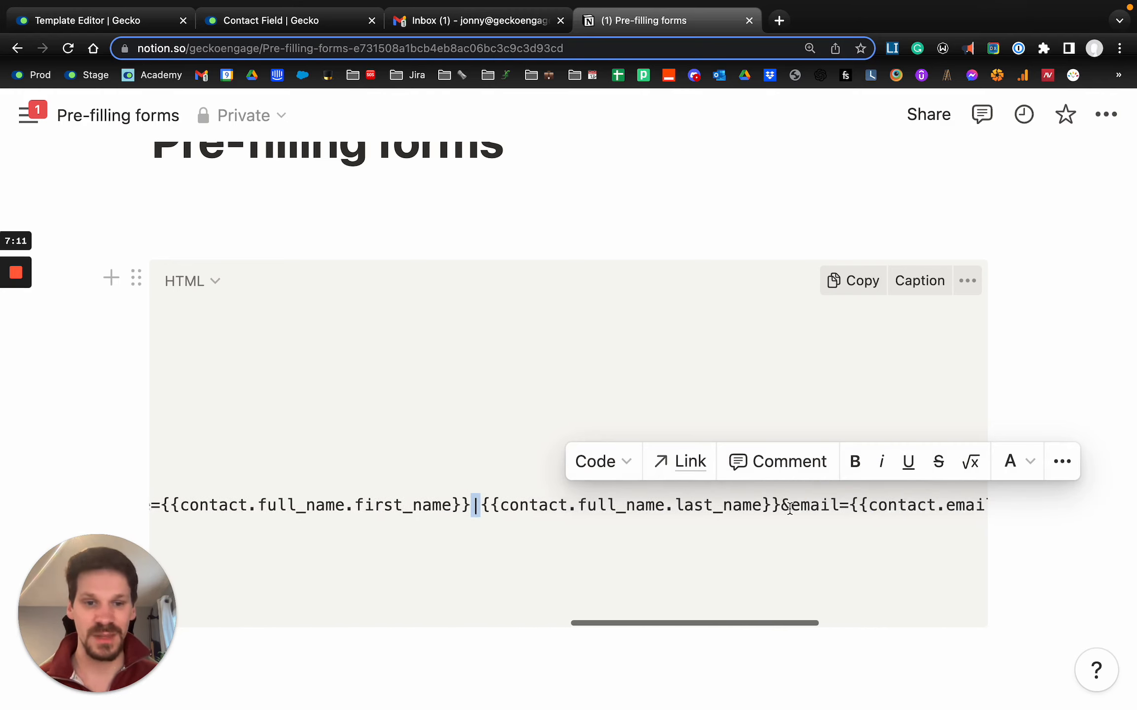
{"action": "scroll", "coordinate": [789, 508], "scroll_direction": "right", "scroll_amount": 4}
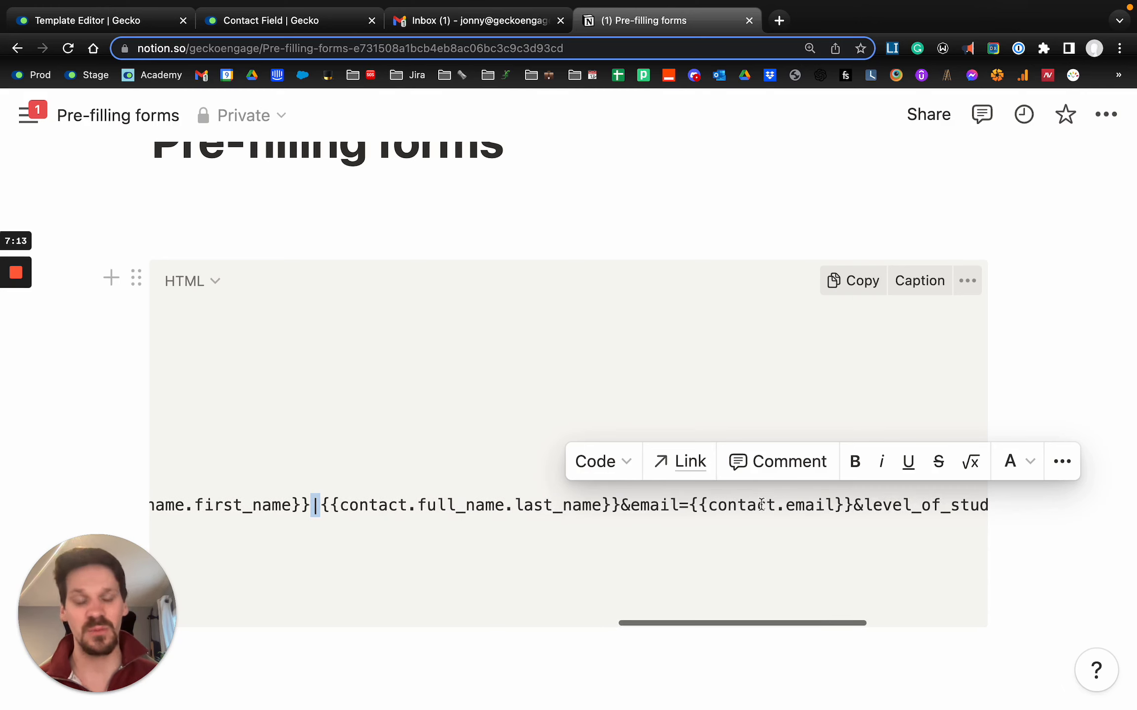
{"action": "scroll", "coordinate": [762, 504], "scroll_direction": "right", "scroll_amount": 3}
- Copy the entire form link, paste it as the "Fill in our form" button's URL in Gecko and save the template
{"action": "triple_click", "coordinate": [762, 504]}
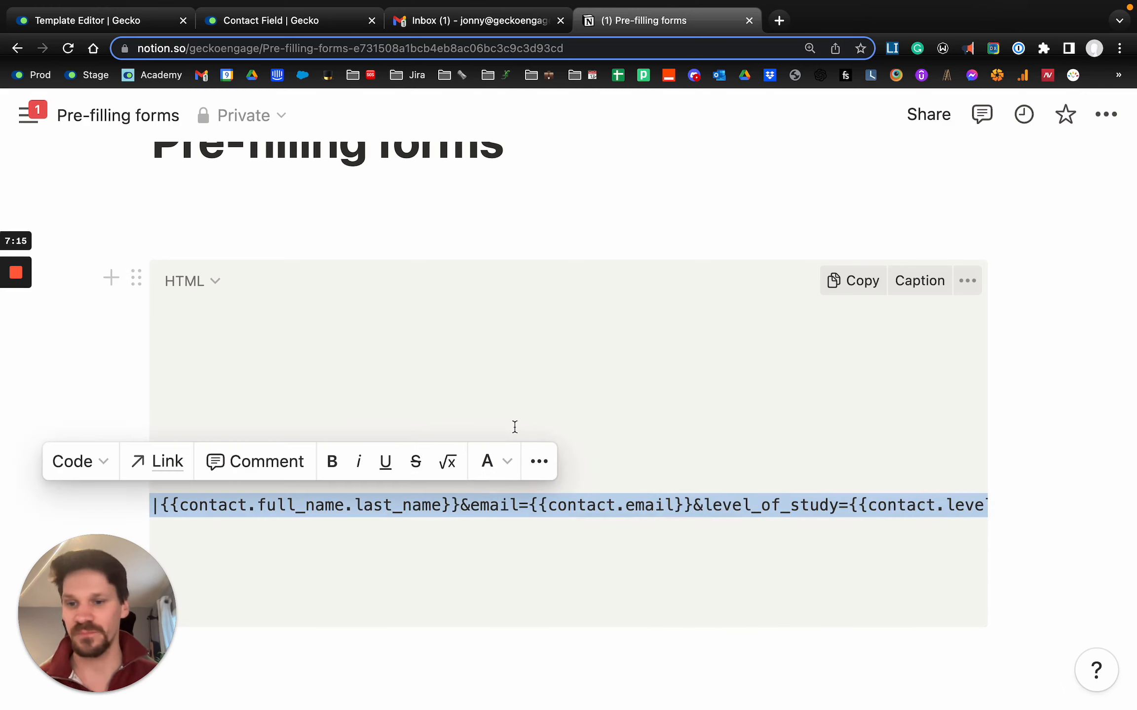
{"action": "left_click", "coordinate": [145, 21]}
{"action": "left_click", "coordinate": [966, 415]}
{"action": "key", "text": "super+v"}
{"action": "left_click", "coordinate": [1068, 164]}
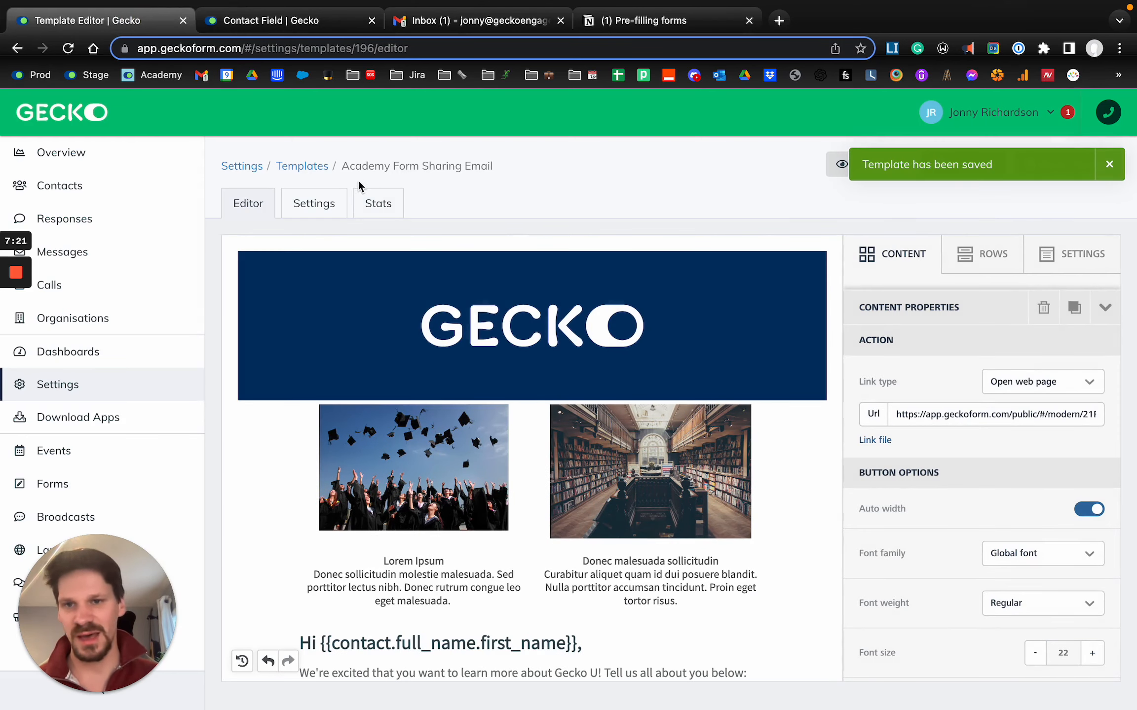
- Select the full template name Academy Form Sharing Email in the page's breadcrumb
{"action": "double_click", "coordinate": [356, 161]}
{"action": "key", "text": "alt+shift+Right"}
{"action": "key", "text": "alt+shift+Right"}
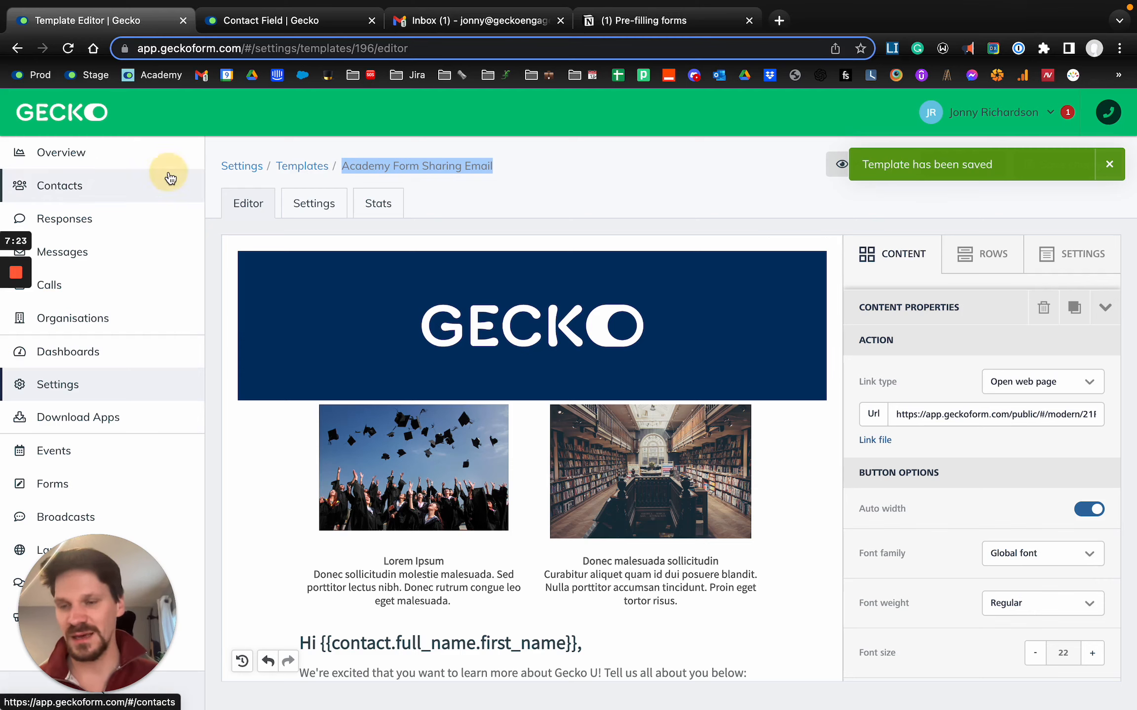
- Select all contacts in the Contacts list and start an email to them as a bulk action
{"action": "left_click", "coordinate": [167, 177]}
{"action": "left_click", "coordinate": [266, 267]}
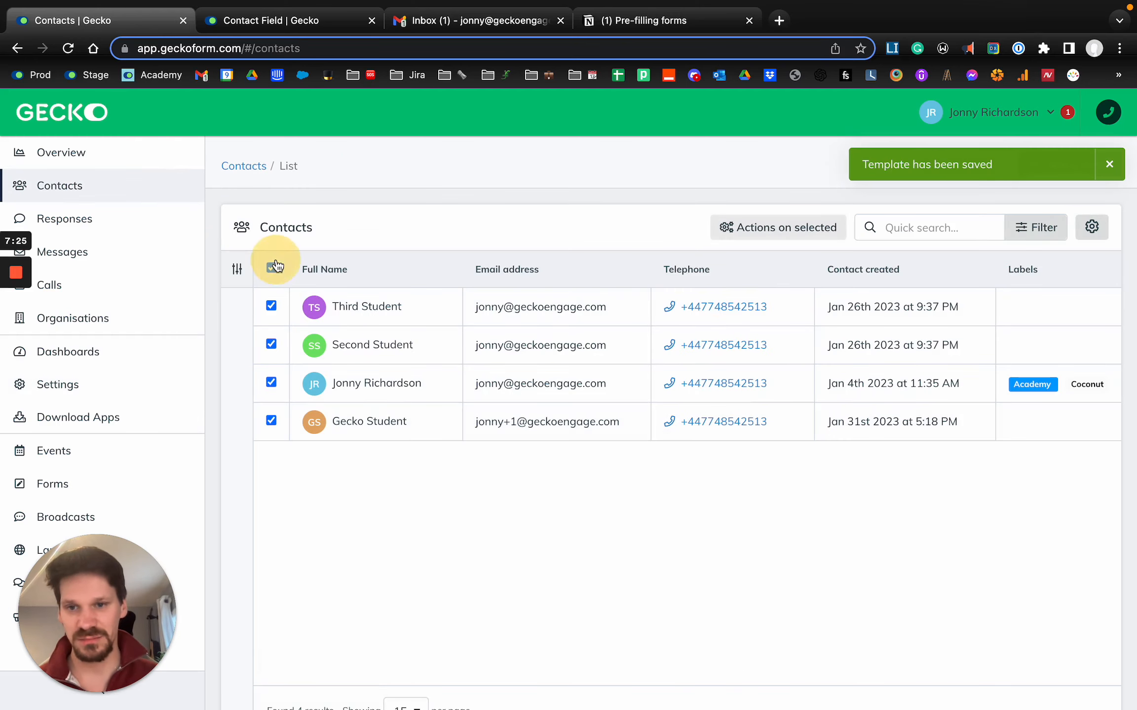
{"action": "left_click", "coordinate": [783, 230]}
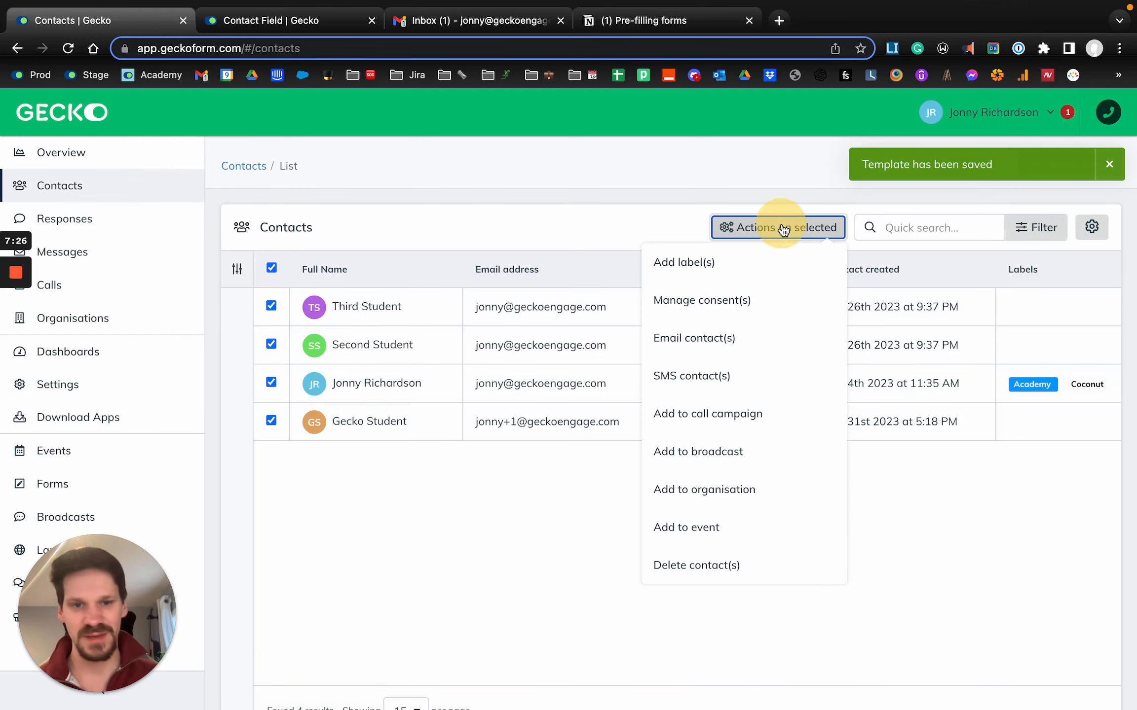
{"action": "left_click", "coordinate": [728, 338]}
- Choose Gecko University as the email's sender and Academy Form Sharing Email as its template
{"action": "left_click", "coordinate": [287, 269]}
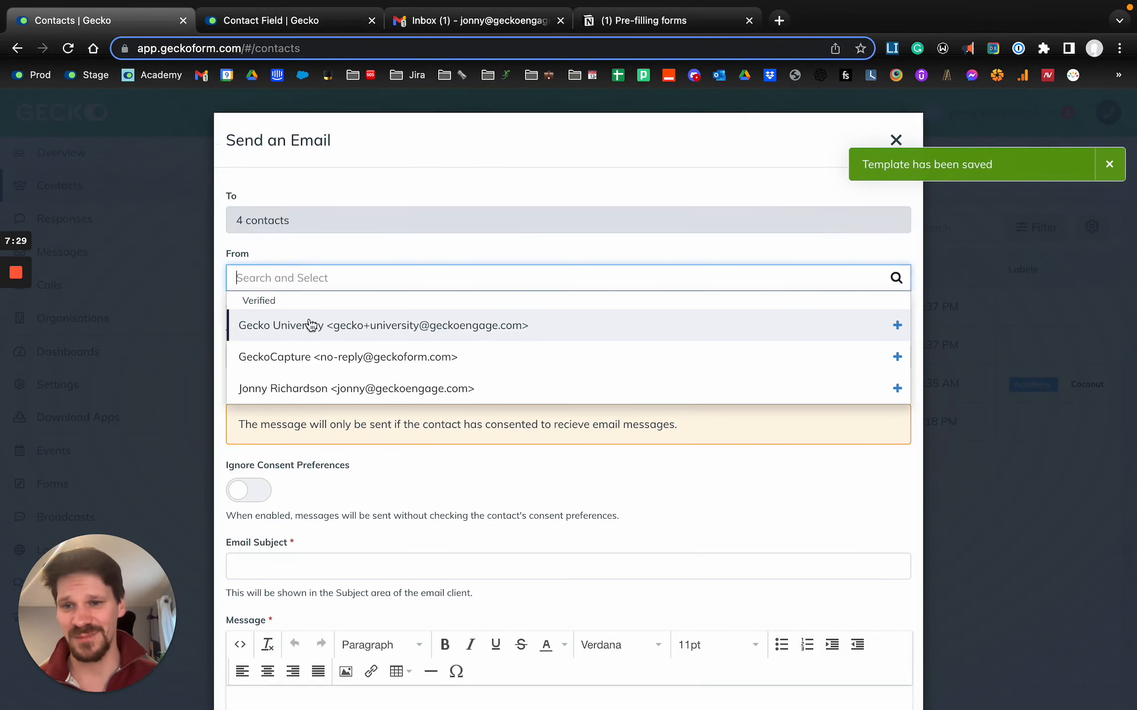
{"action": "left_click", "coordinate": [312, 325]}
{"action": "left_click", "coordinate": [290, 356]}
{"action": "type", "text": "Academy Form Sharing Email"}
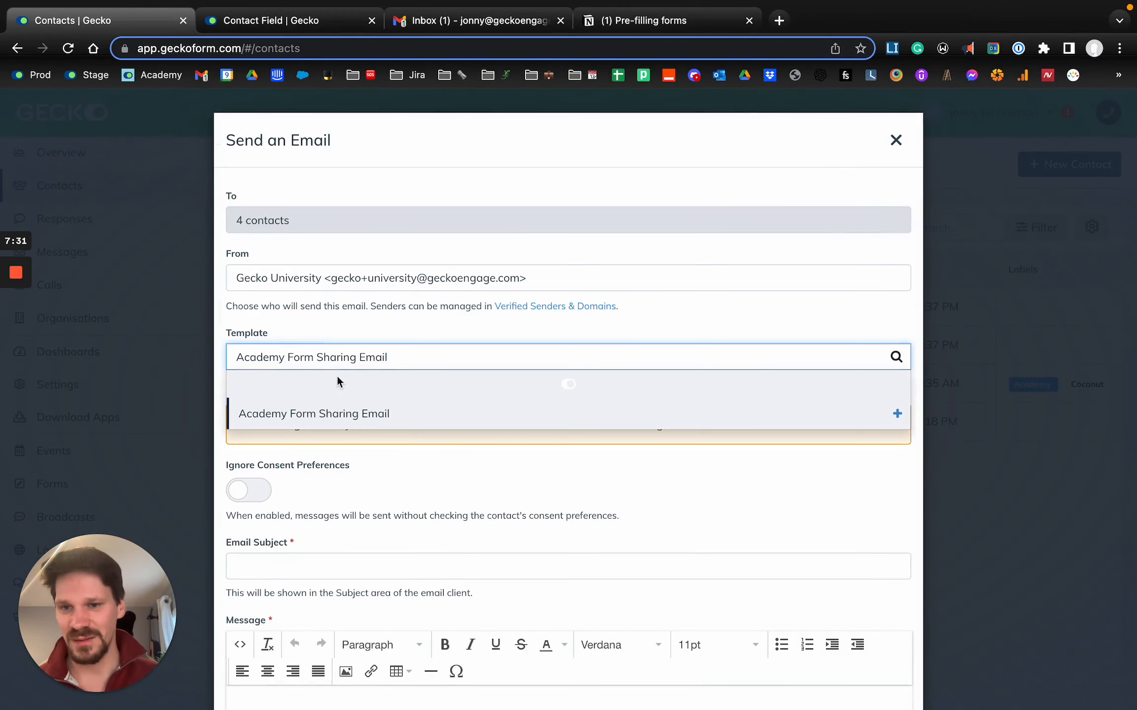
{"action": "left_click", "coordinate": [378, 387]}
- Enable Ignore Consent Preferences for the message and send the email to all 4 contacts
{"action": "scroll", "coordinate": [250, 426], "scroll_direction": "down", "scroll_amount": 4}
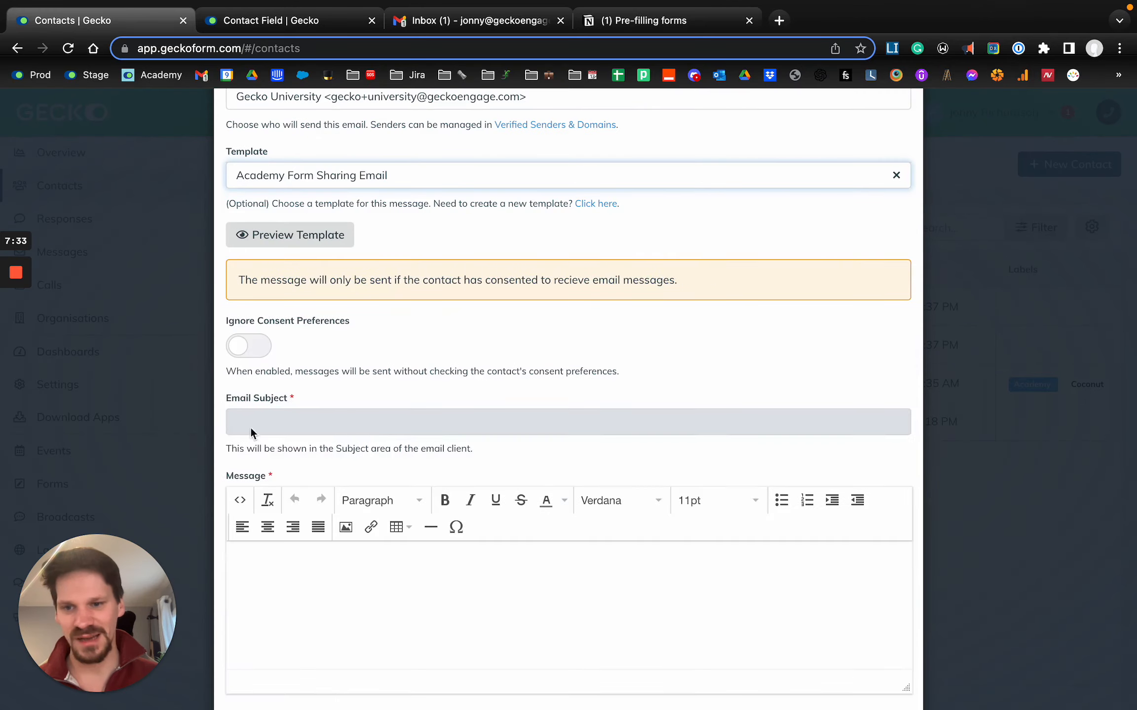
{"action": "left_click", "coordinate": [250, 345]}
{"action": "left_click", "coordinate": [879, 659]}
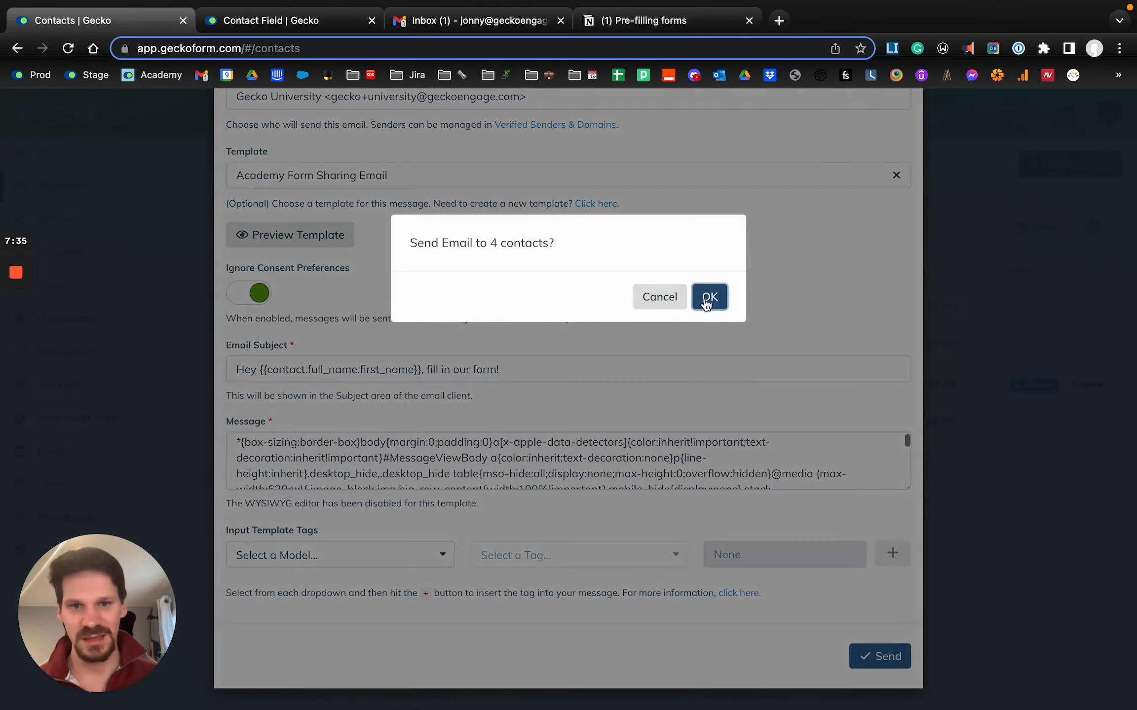
{"action": "left_click", "coordinate": [709, 297]}
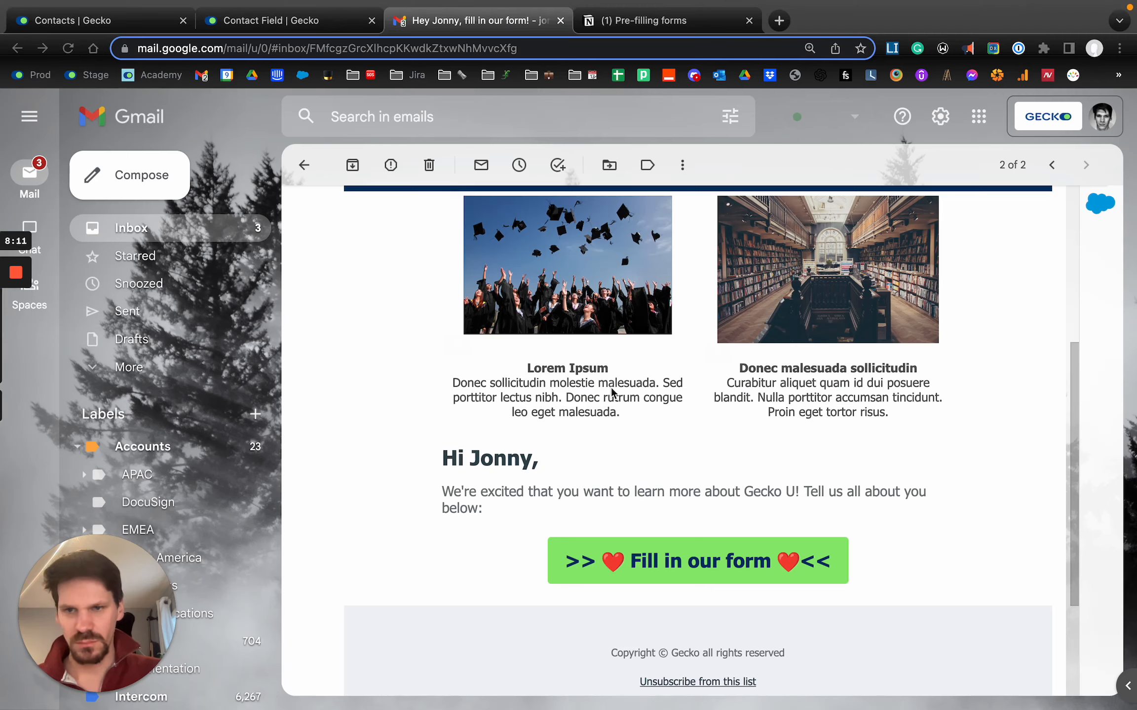
- Open the form through the received email's "Fill in our form" button and check its pre-filled name, email and study fields
{"action": "scroll", "coordinate": [398, 441], "scroll_direction": "up", "scroll_amount": 8}
{"action": "scroll", "coordinate": [398, 439], "scroll_direction": "down", "scroll_amount": 10}
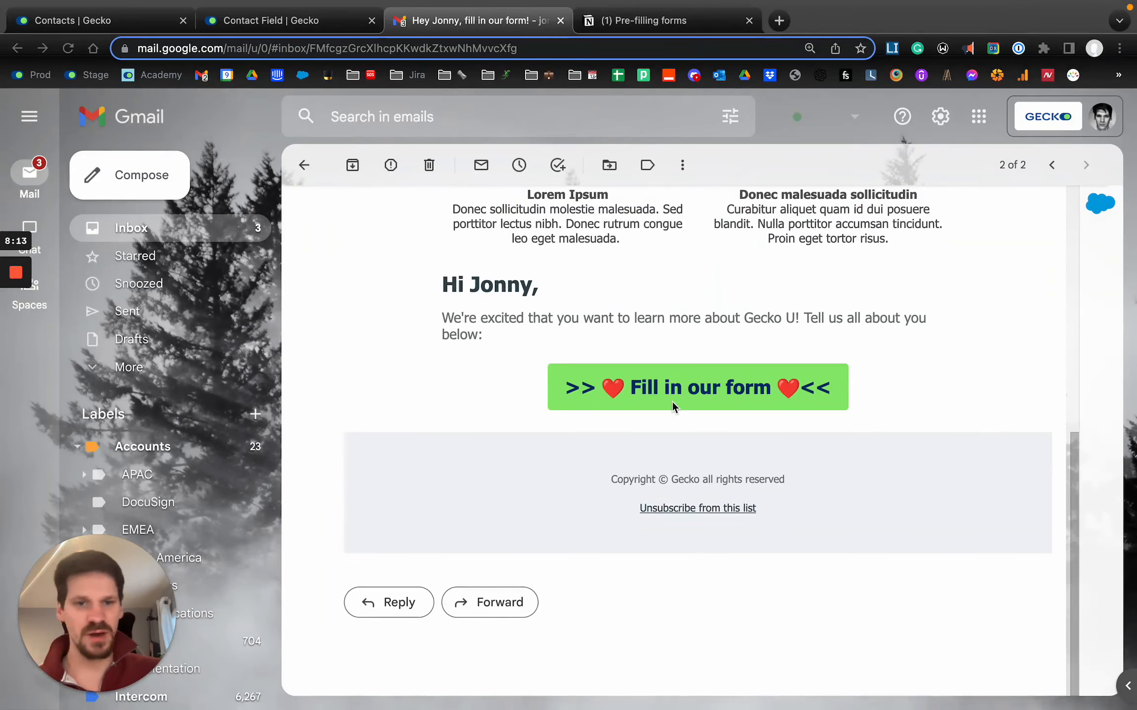
{"action": "left_click", "coordinate": [673, 389]}
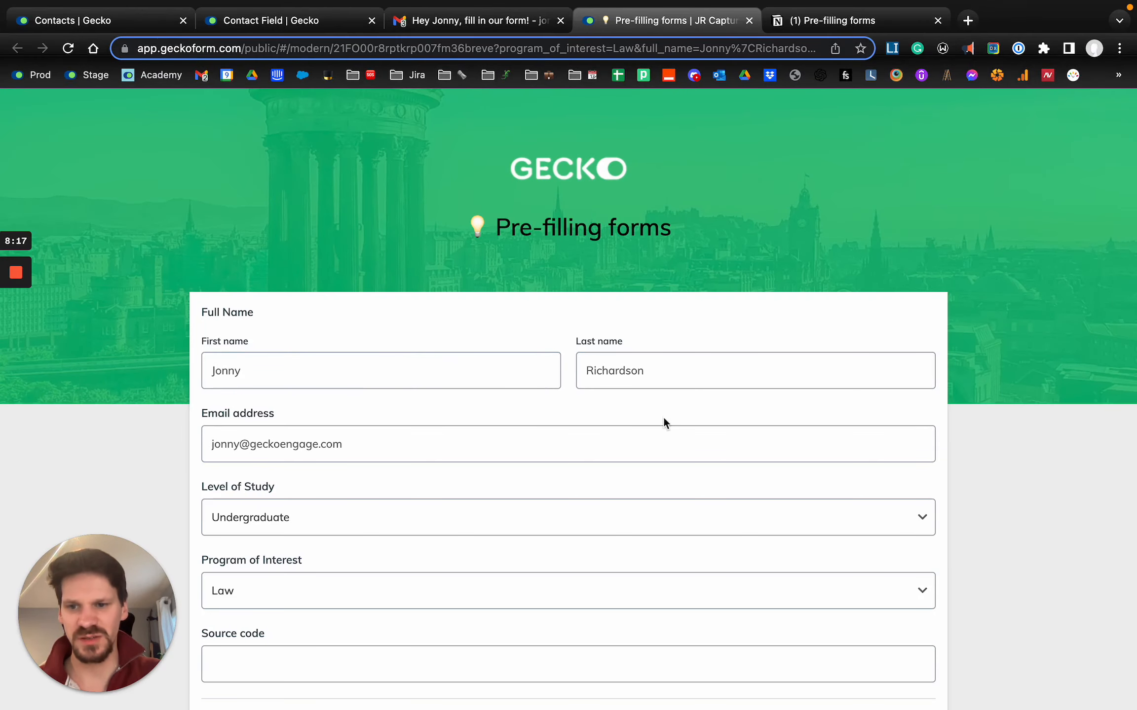
{"action": "double_click", "coordinate": [242, 369]}
{"action": "double_click", "coordinate": [667, 377]}
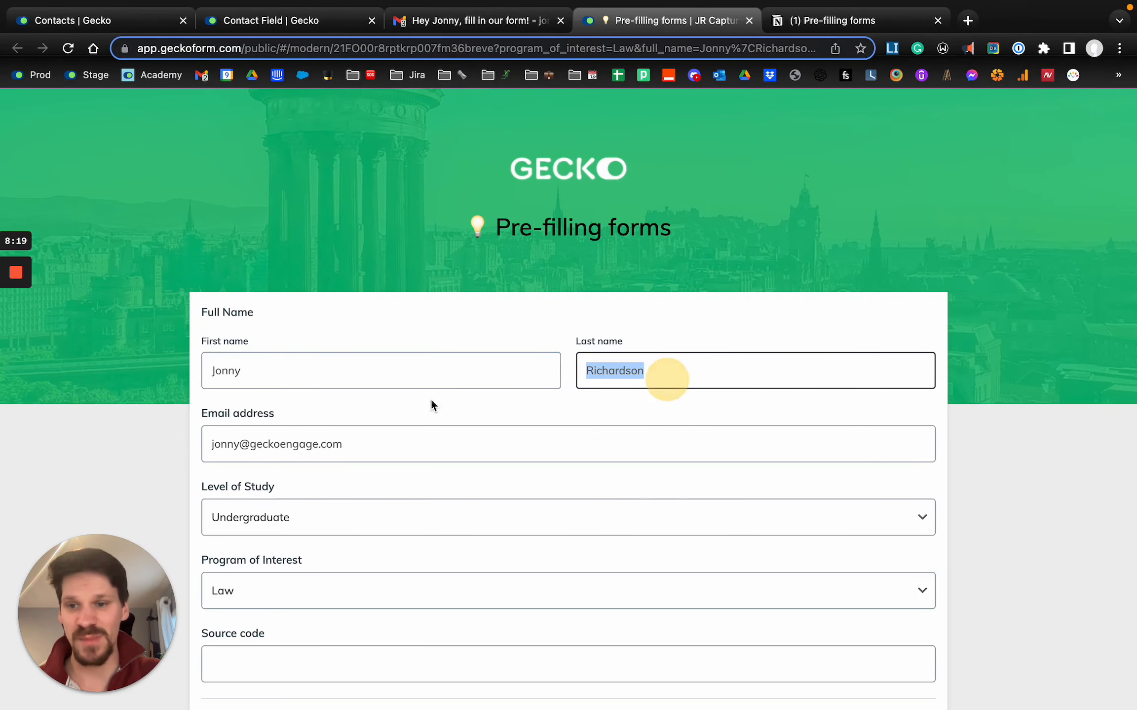
{"action": "scroll", "coordinate": [306, 476], "scroll_direction": "down", "scroll_amount": 2}
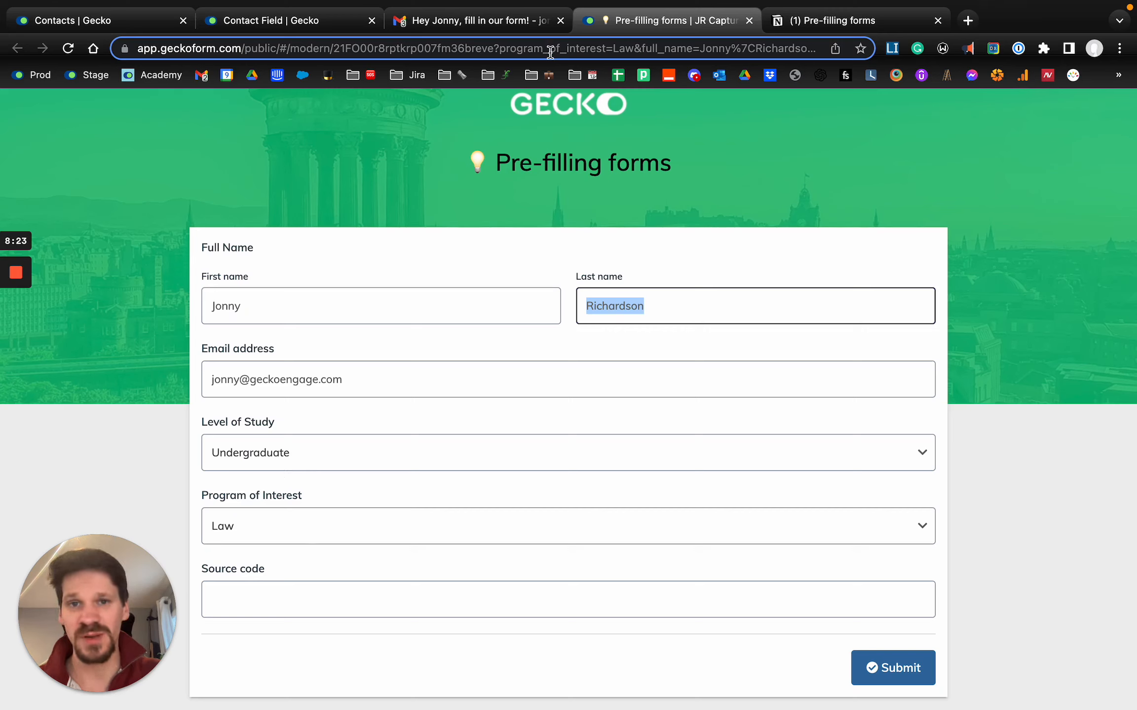
- Examine the opened form's URL parameters after the question mark and compare them with the placeholder link in Notion
{"action": "left_click", "coordinate": [518, 52]}
{"action": "double_click", "coordinate": [531, 50]}
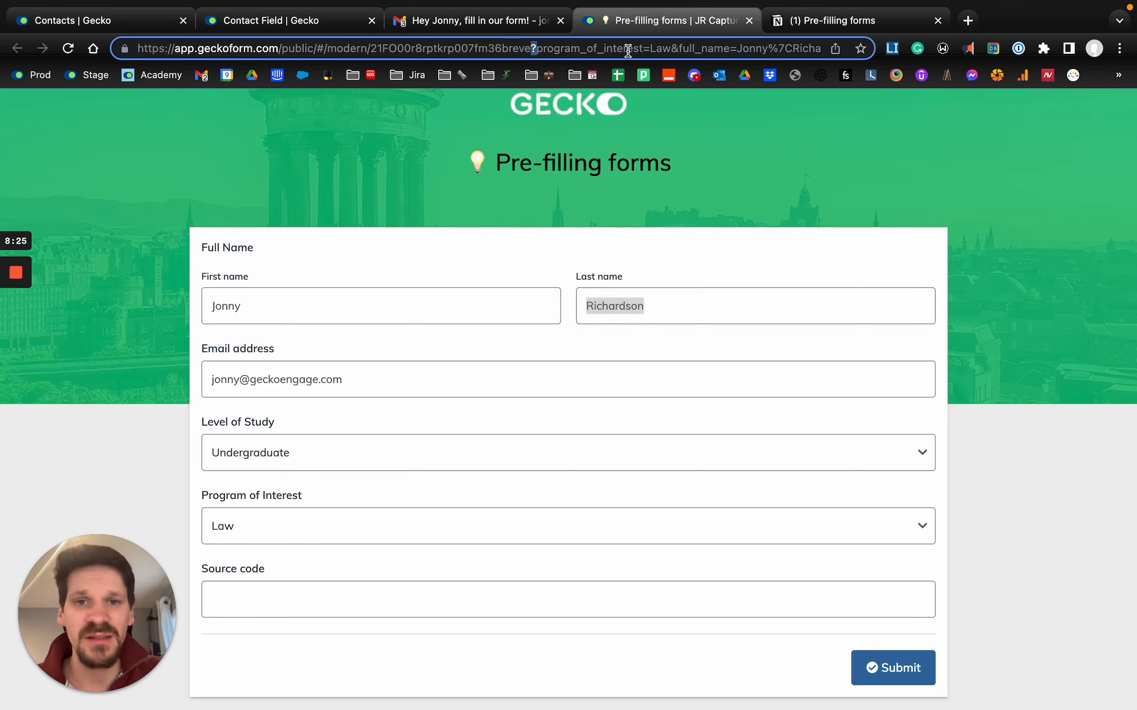
{"action": "double_click", "coordinate": [654, 50]}
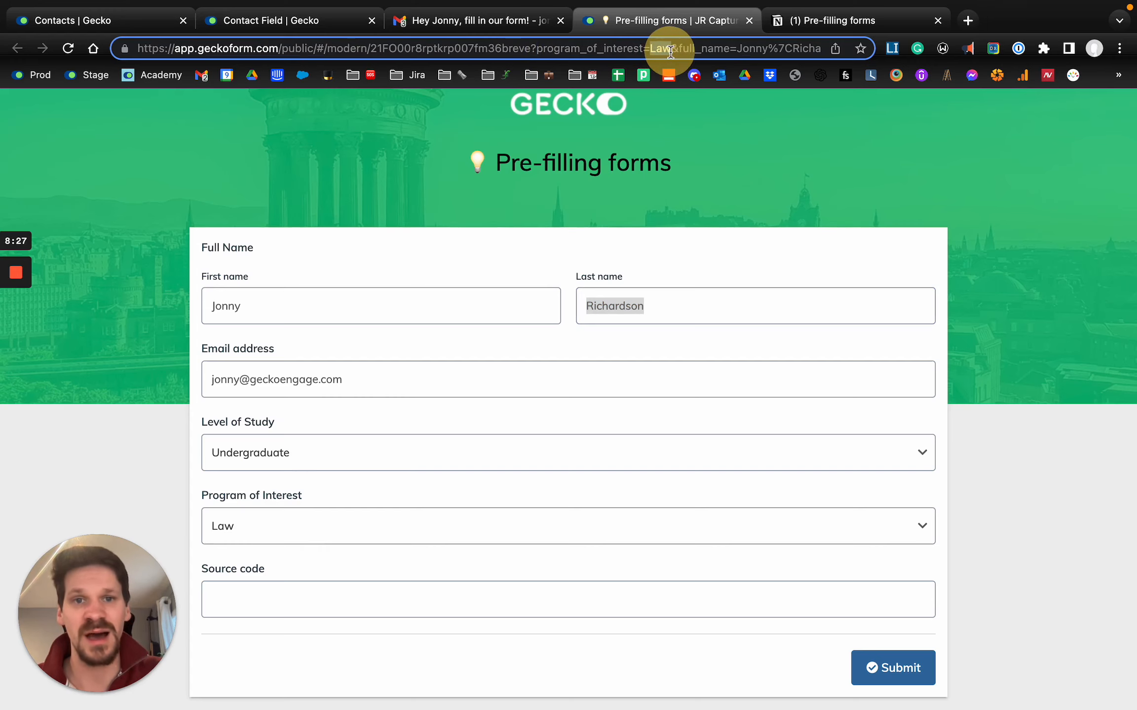
{"action": "left_click", "coordinate": [814, 22]}
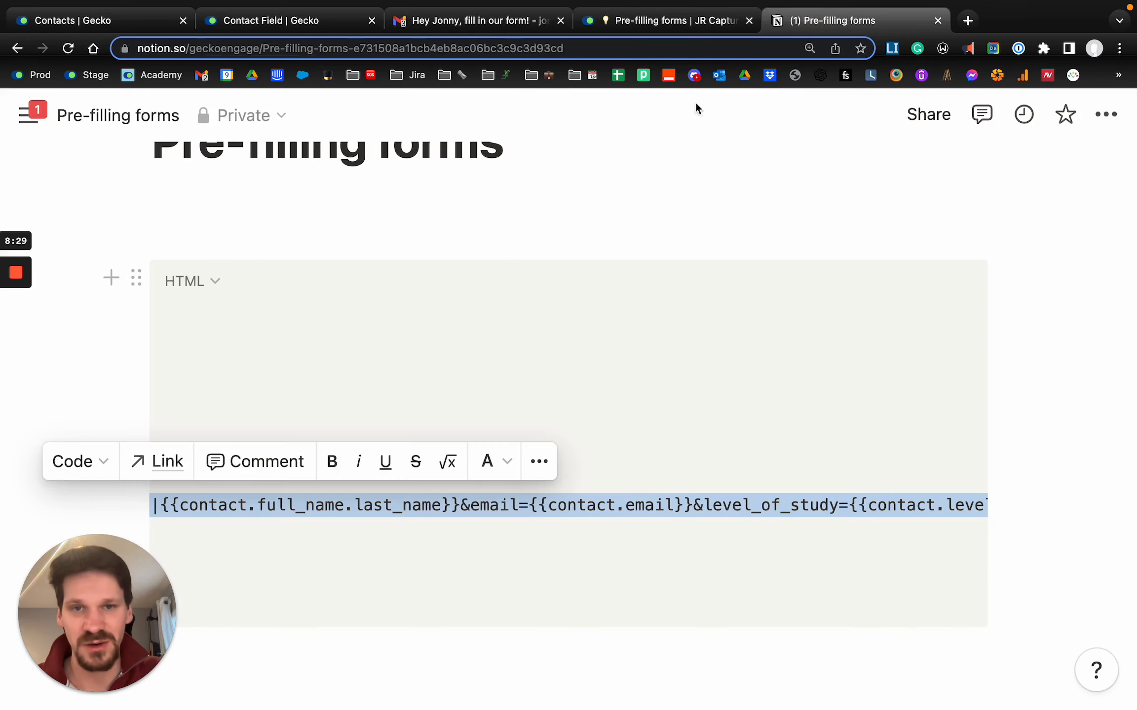
{"action": "left_click", "coordinate": [671, 20]}
{"action": "left_click", "coordinate": [732, 47]}
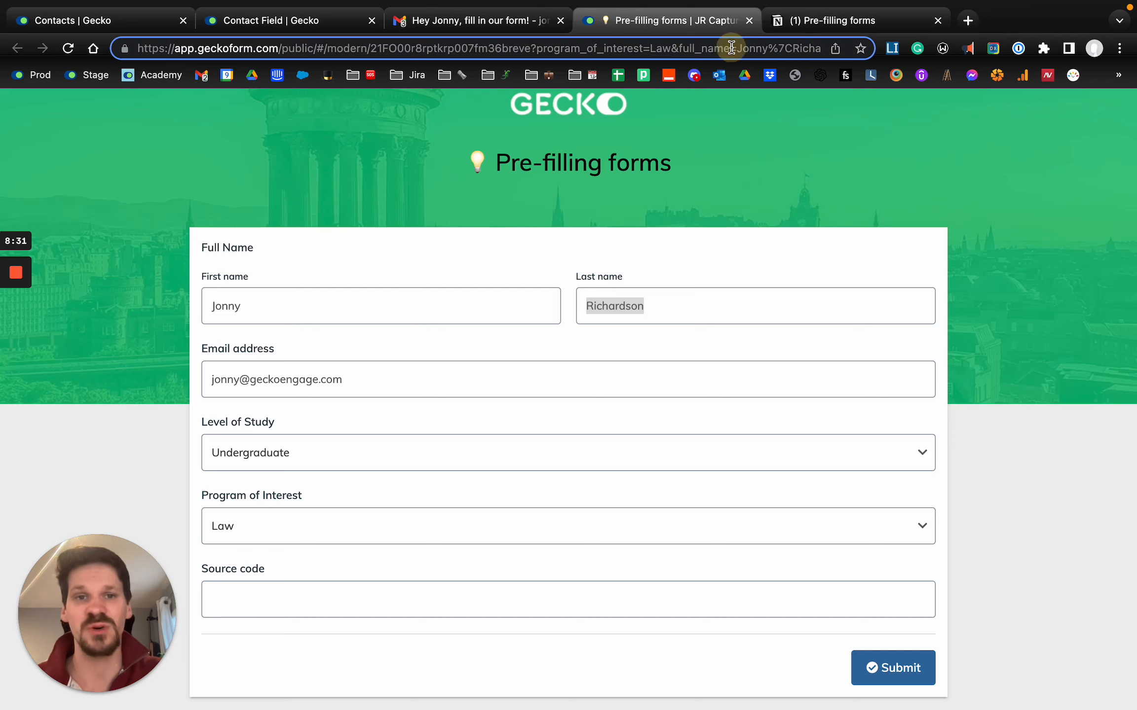
{"action": "key", "text": "super+Right"}
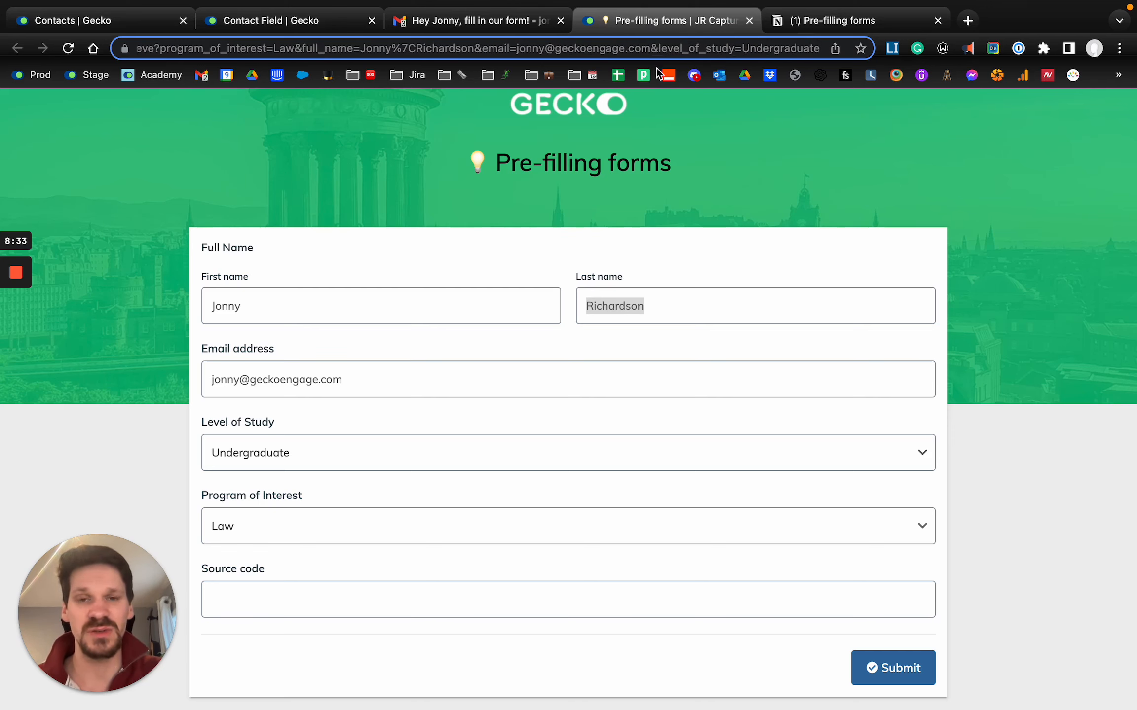
- Return to the Gmail inbox, open the third student's email and follow its "Fill in our form" button to check the pre-filled form
{"action": "left_click", "coordinate": [428, 31]}
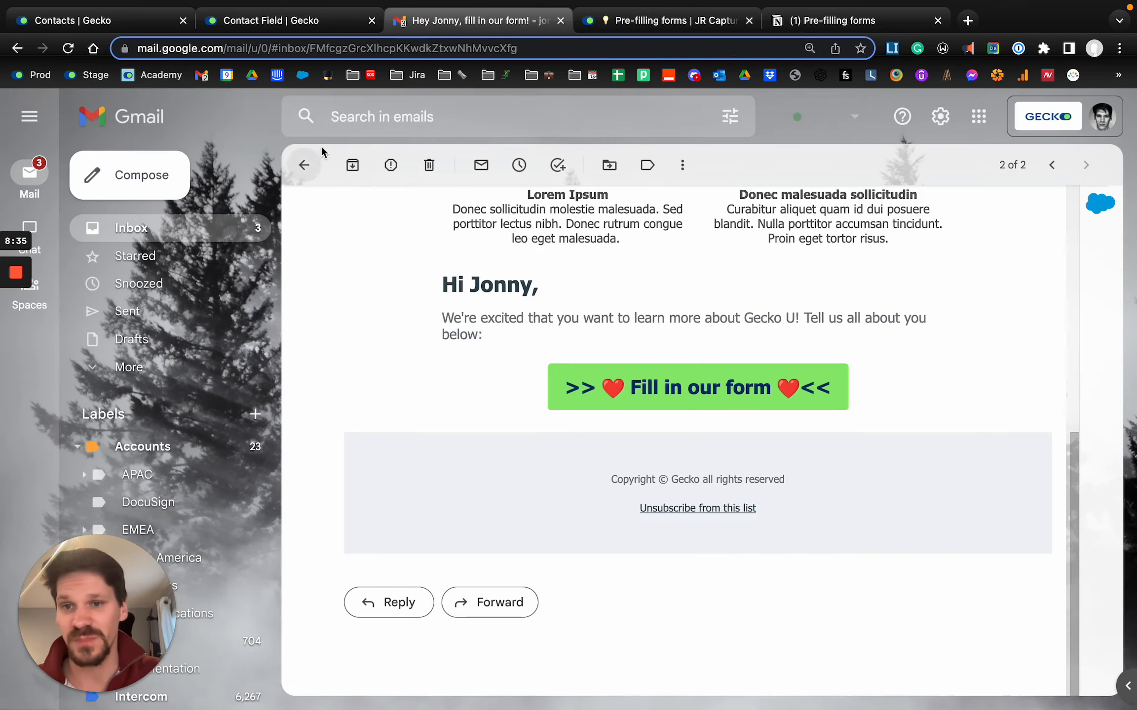
{"action": "left_click", "coordinate": [308, 161]}
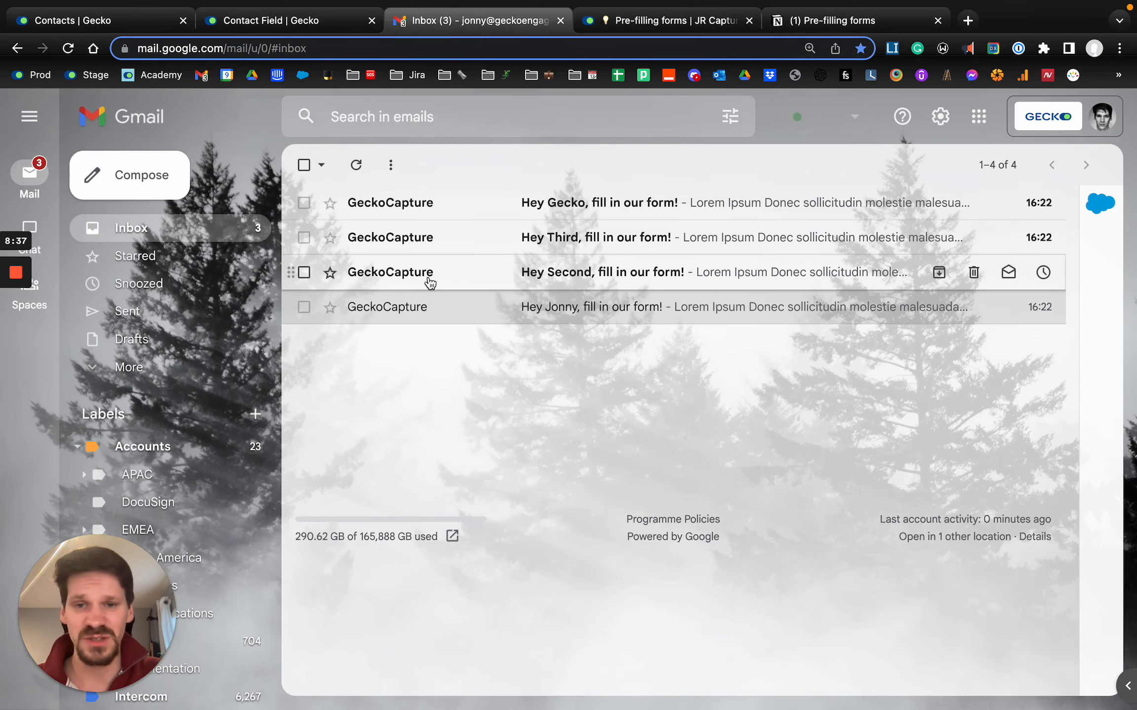
{"action": "left_click", "coordinate": [449, 240]}
{"action": "scroll", "coordinate": [592, 394], "scroll_direction": "down", "scroll_amount": 7}
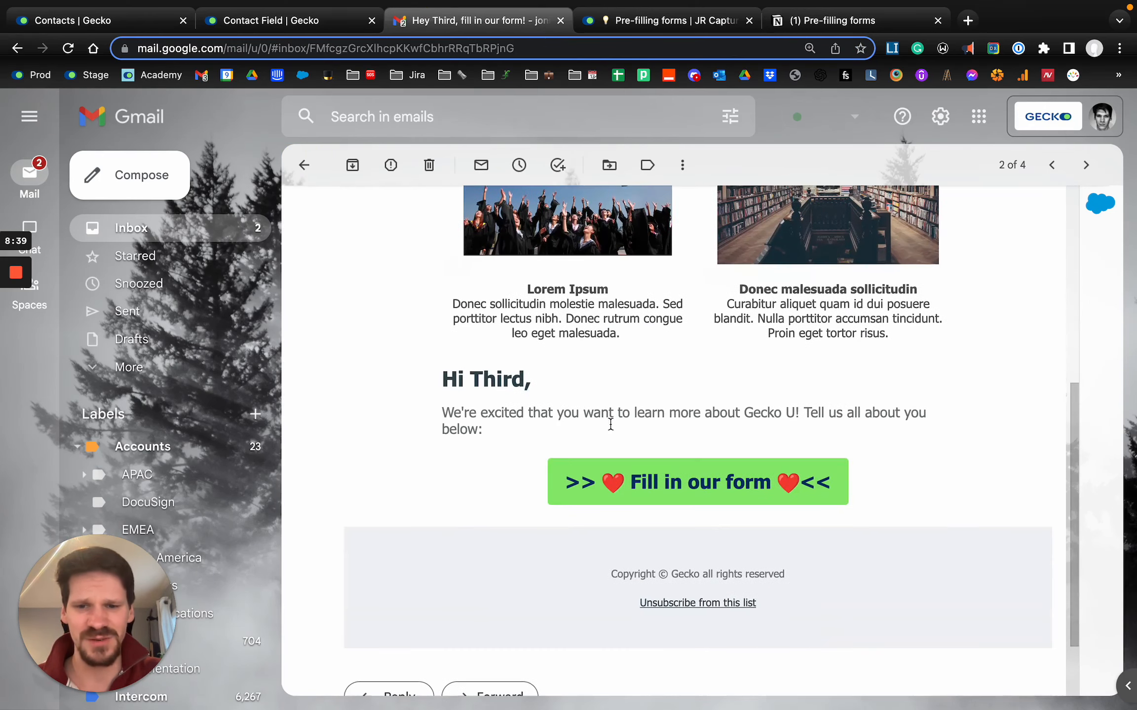
{"action": "left_click", "coordinate": [705, 496]}
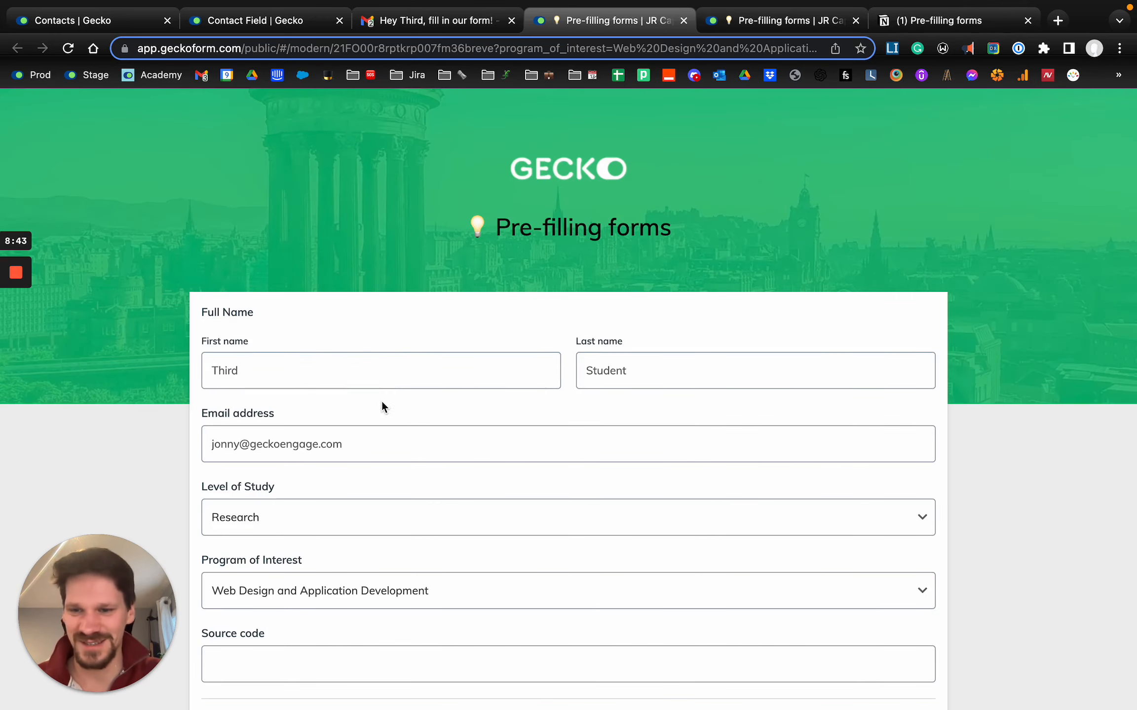
{"action": "scroll", "coordinate": [381, 402], "scroll_direction": "down", "scroll_amount": 3}
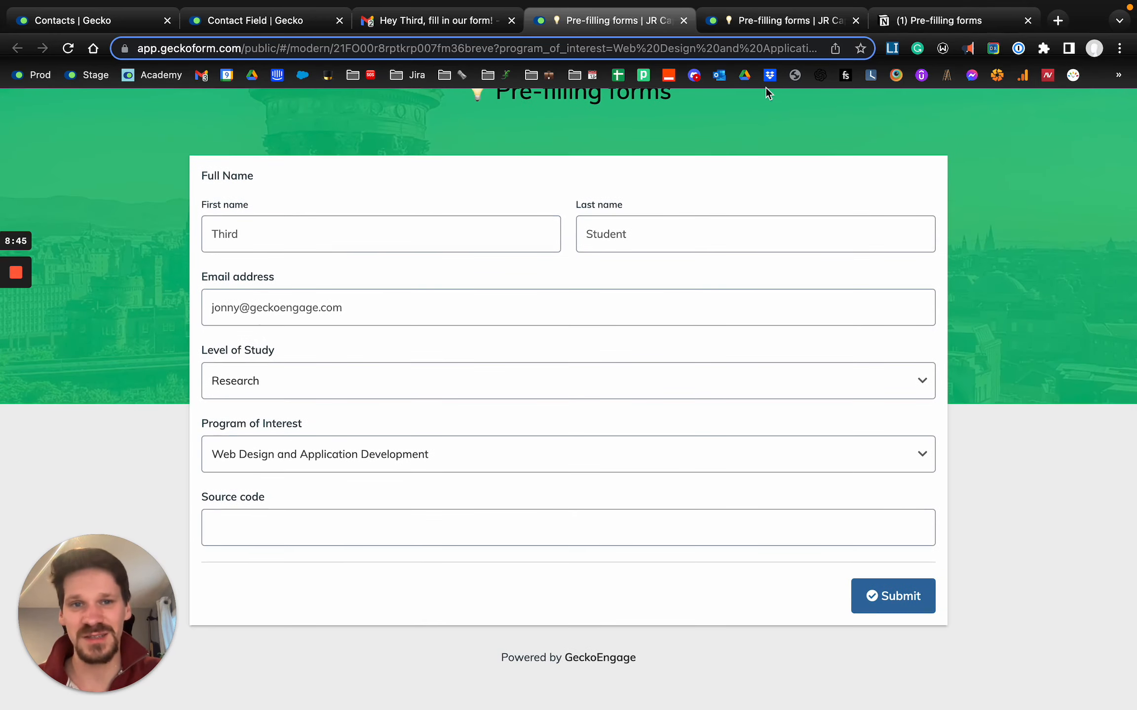
- Compare the pre-filled values of the first recipient's form with those of the third student's form
{"action": "left_click", "coordinate": [784, 20]}
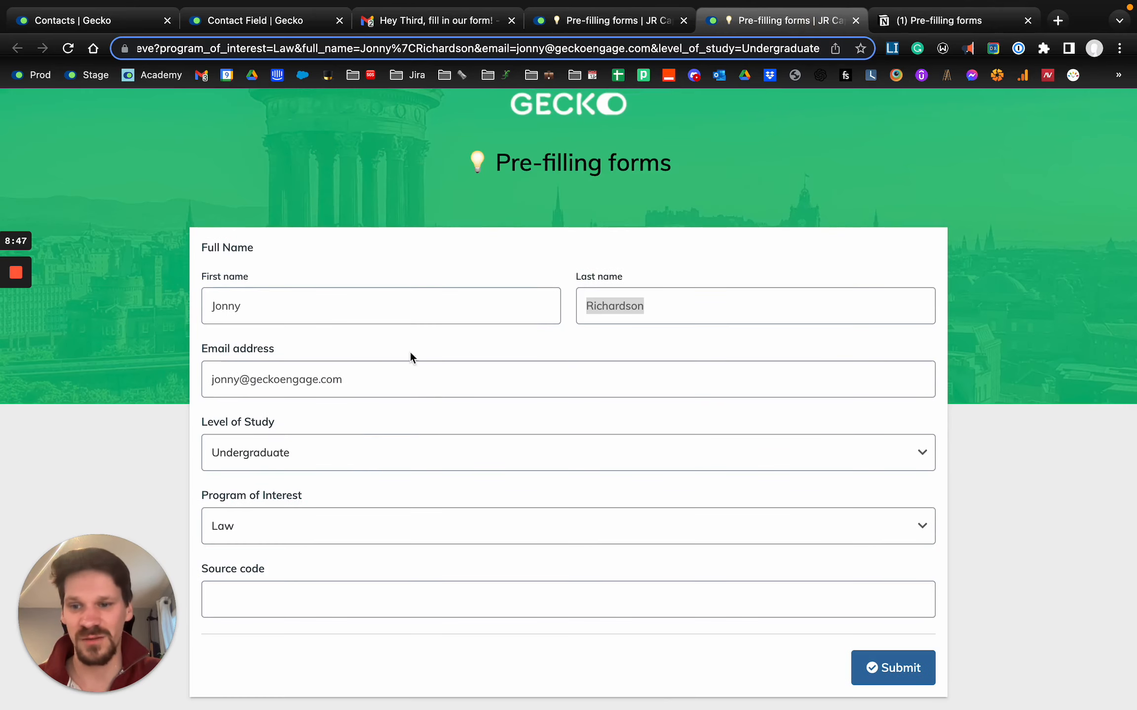
{"action": "left_click", "coordinate": [611, 22]}
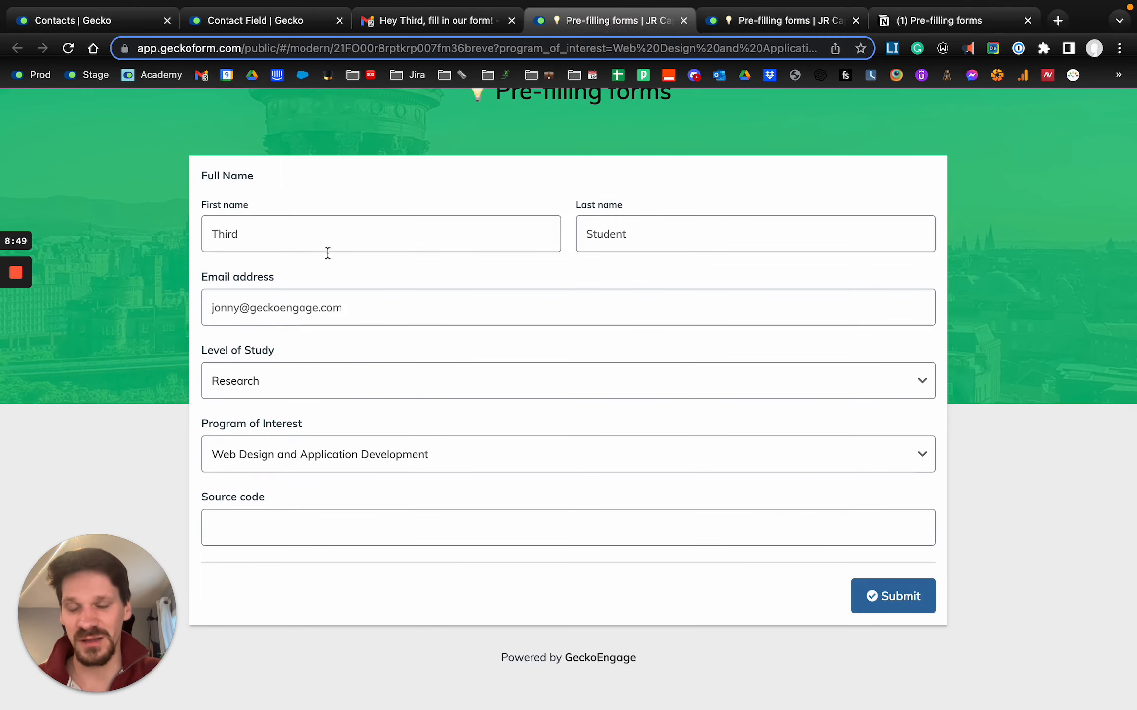
{"action": "scroll", "coordinate": [328, 253], "scroll_direction": "up", "scroll_amount": 2}
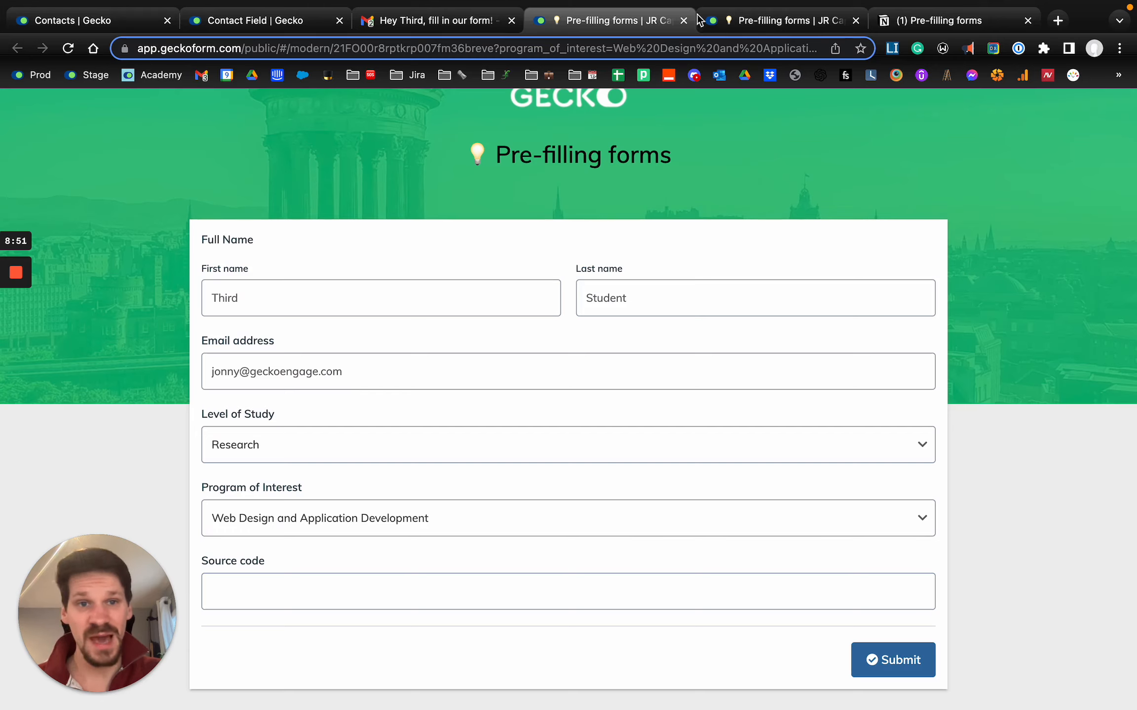
- Review the placeholder form link in the Notion code block from the base form address through to the level_of_study parameter
{"action": "left_click", "coordinate": [938, 20]}
{"action": "left_click", "coordinate": [454, 513]}
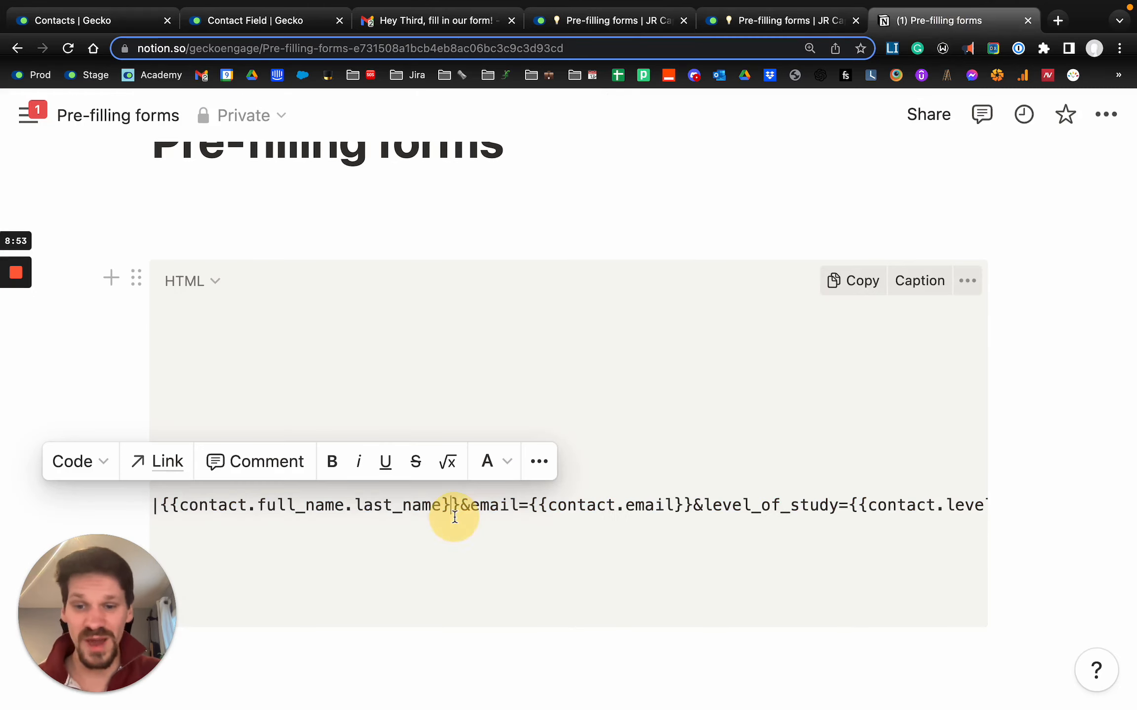
{"action": "key", "text": "super+Left"}
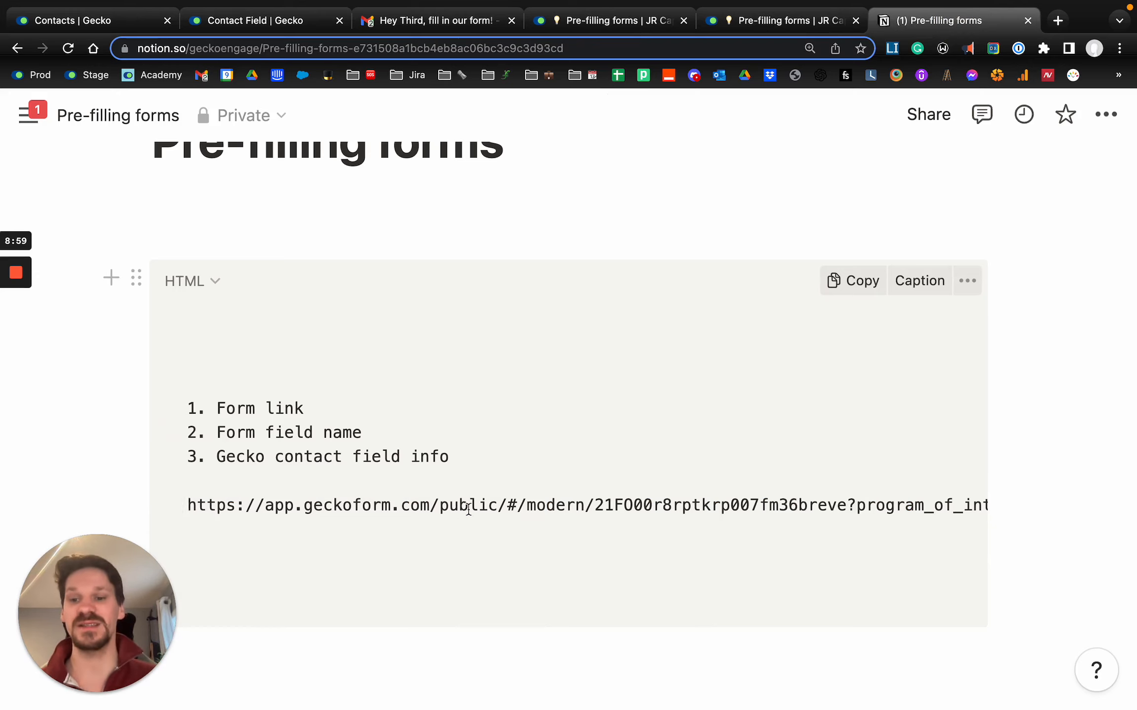
{"action": "triple_click", "coordinate": [848, 506]}
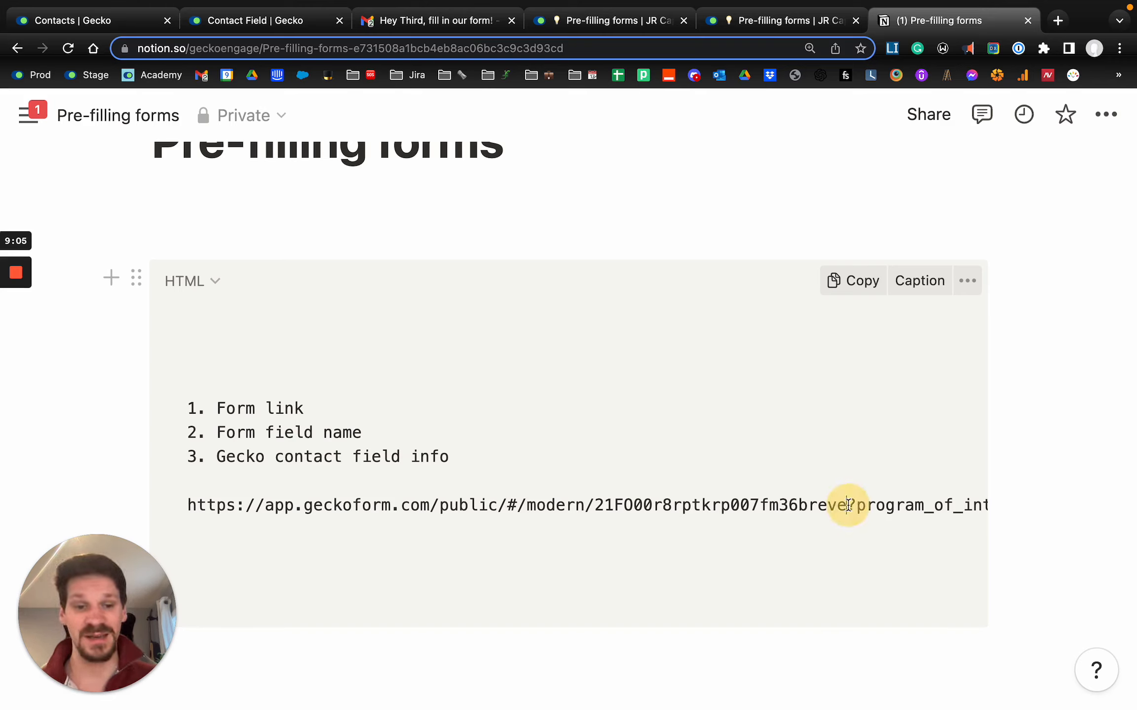
{"action": "left_click", "coordinate": [596, 502]}
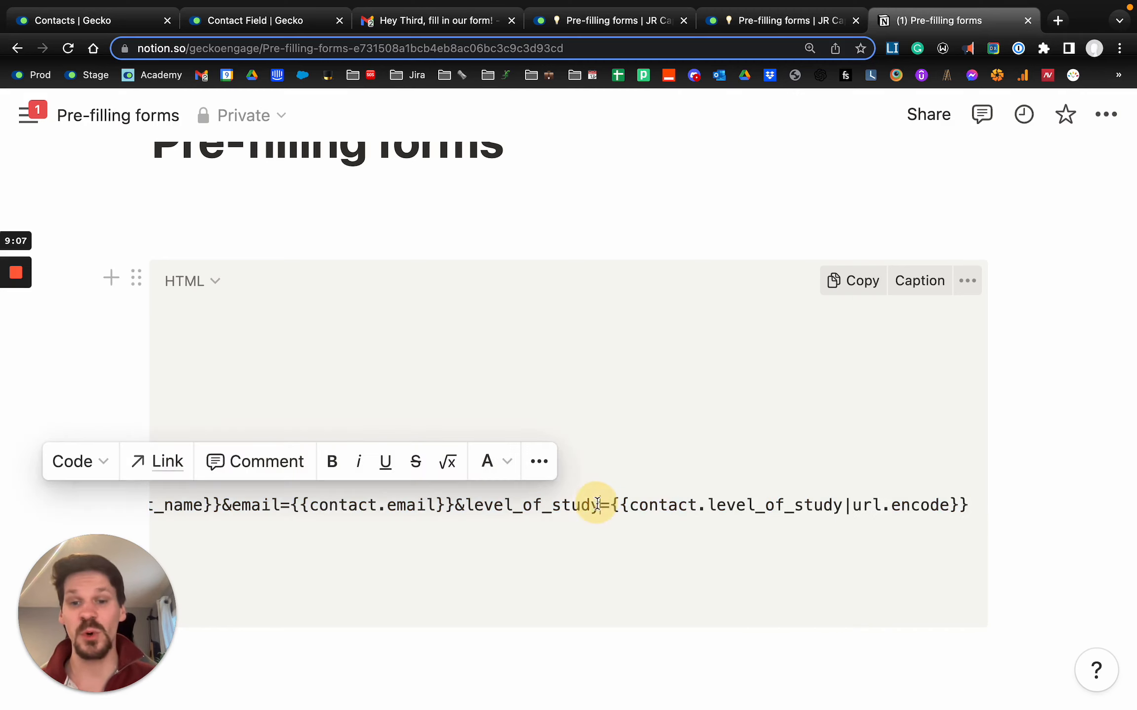
{"action": "scroll", "coordinate": [577, 503], "scroll_direction": "left", "scroll_amount": 15}
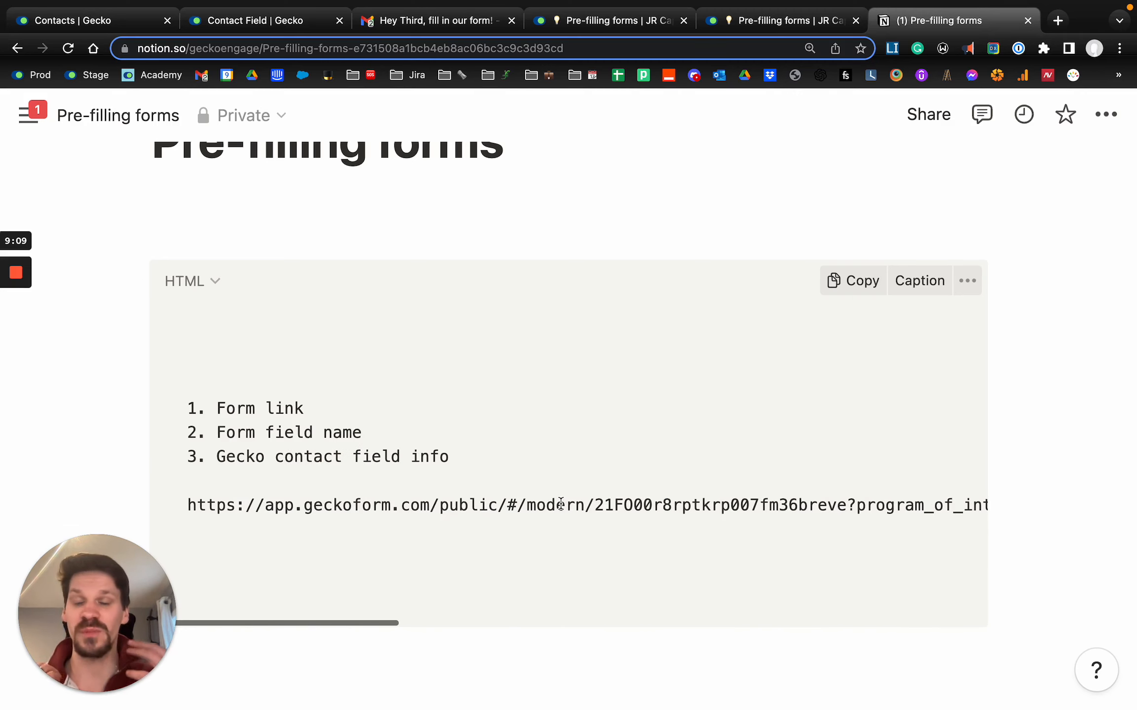